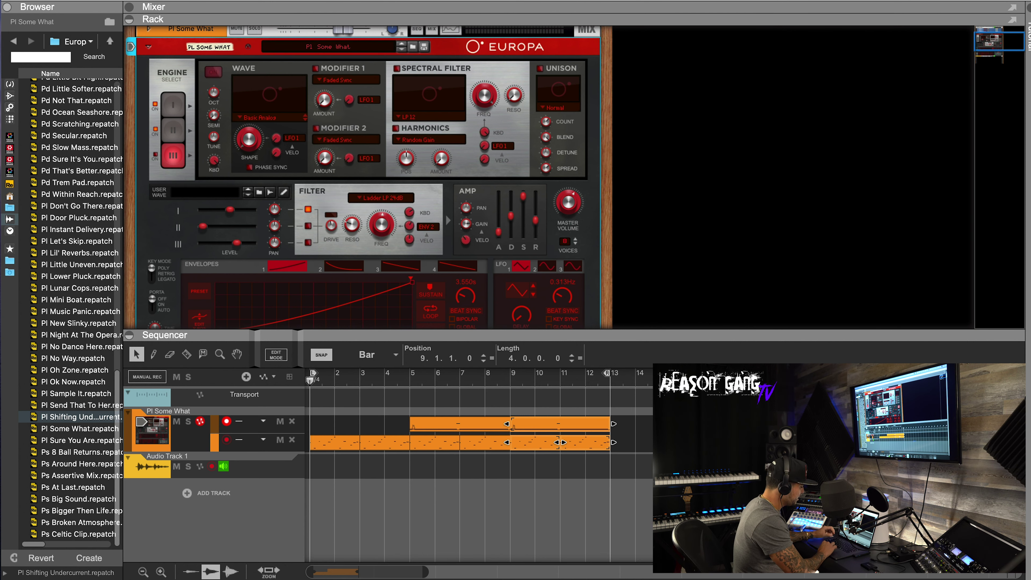
- Show the tool window, start playback, and raise engine 1's wave Shape to about 96% on the Europa synth
{"action": "key", "text": "F8"}
{"action": "key", "text": "space"}
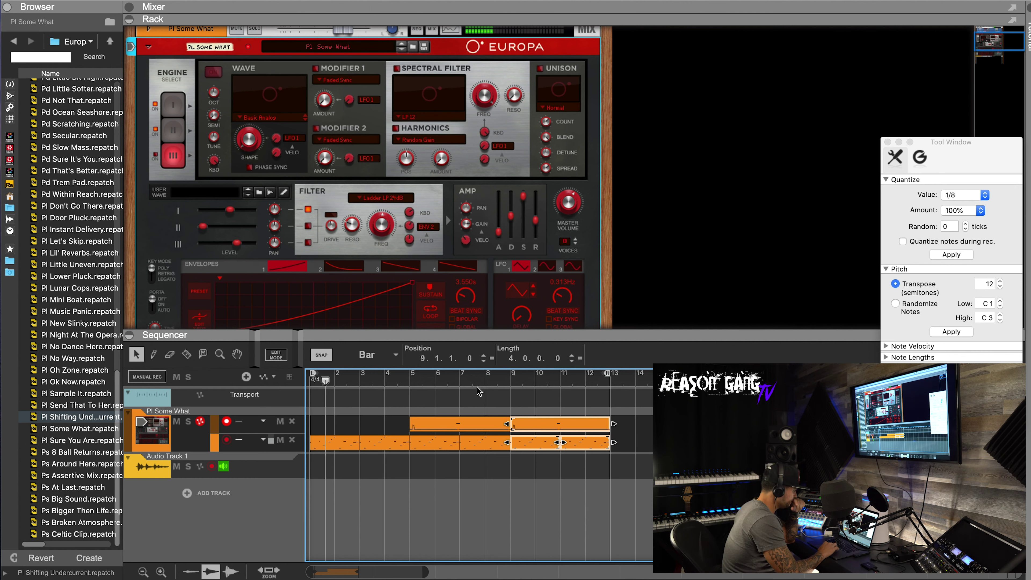
{"action": "left_click", "coordinate": [178, 108]}
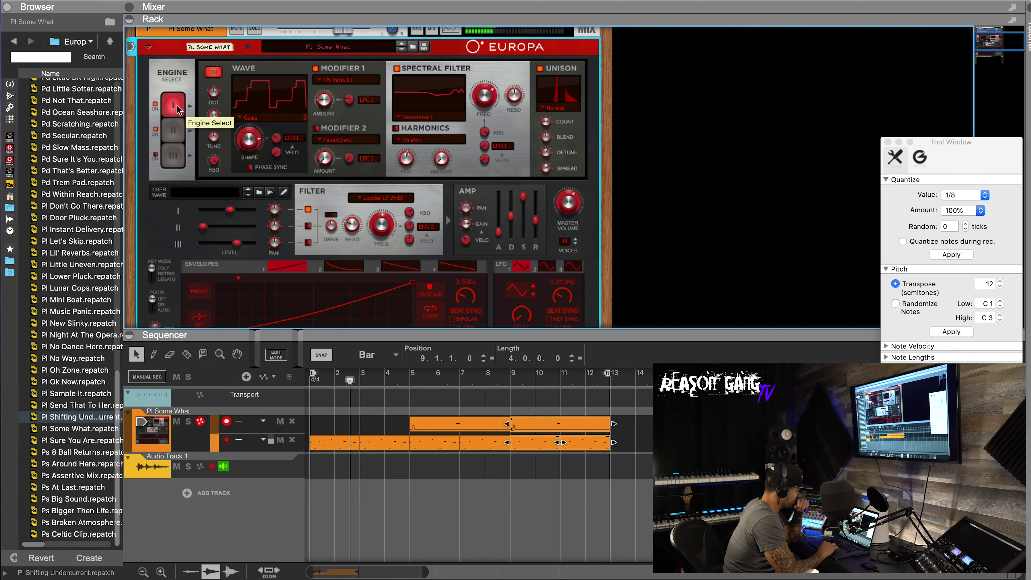
{"action": "mouse_move", "coordinate": [251, 147]}
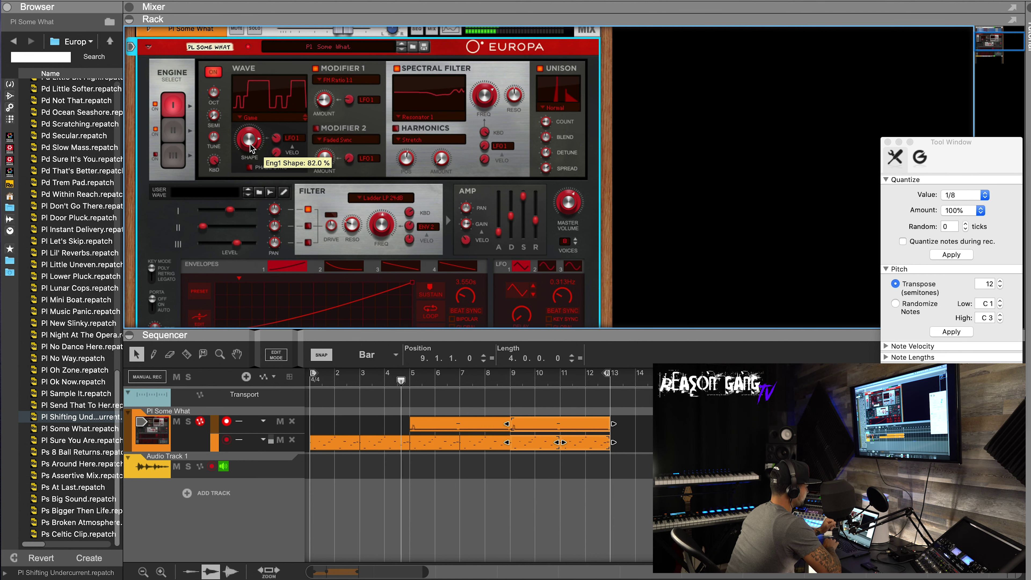
{"action": "mouse_move", "coordinate": [250, 147]}
{"action": "left_mouse_down"}
{"action": "mouse_move", "coordinate": [253, 174]}
{"action": "mouse_move", "coordinate": [254, 142]}
{"action": "left_mouse_up"}
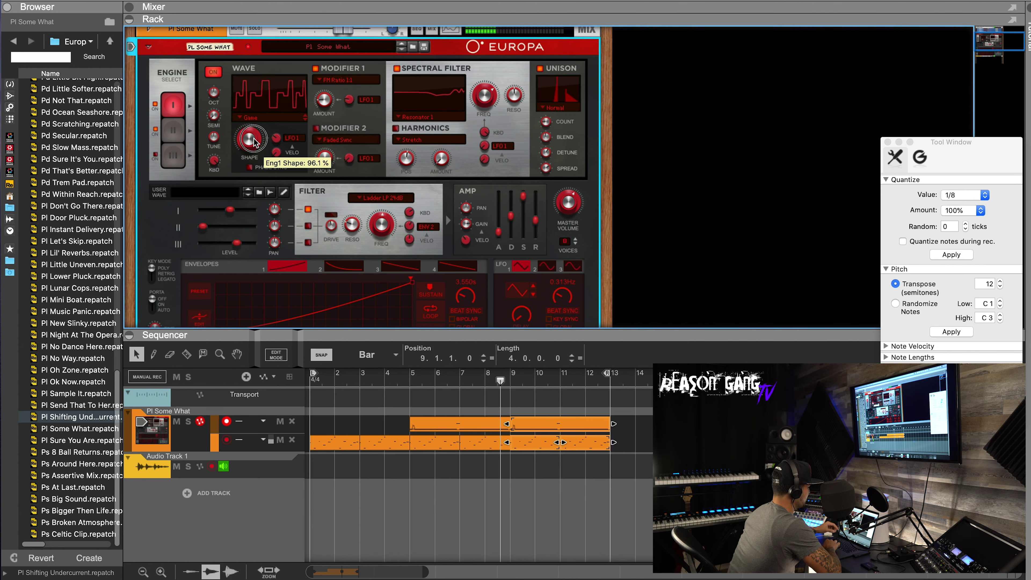
- Select engine 2 and adjust its wave Shape while the sequence plays
{"action": "left_click", "coordinate": [173, 130]}
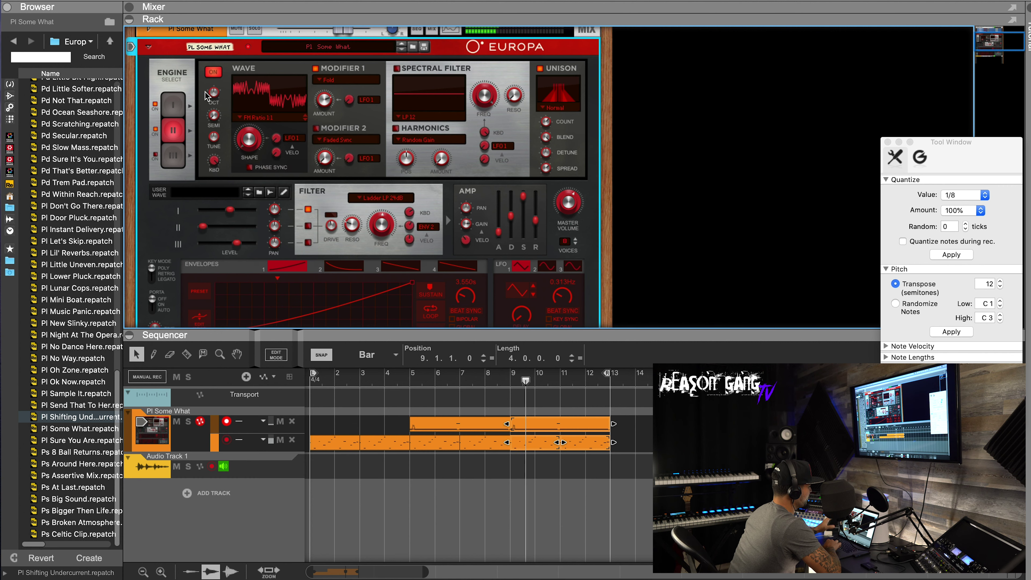
{"action": "left_click", "coordinate": [247, 132]}
{"action": "mouse_move", "coordinate": [247, 132]}
{"action": "left_mouse_down"}
{"action": "mouse_move", "coordinate": [244, 107]}
{"action": "mouse_move", "coordinate": [249, 142]}
{"action": "left_mouse_up"}
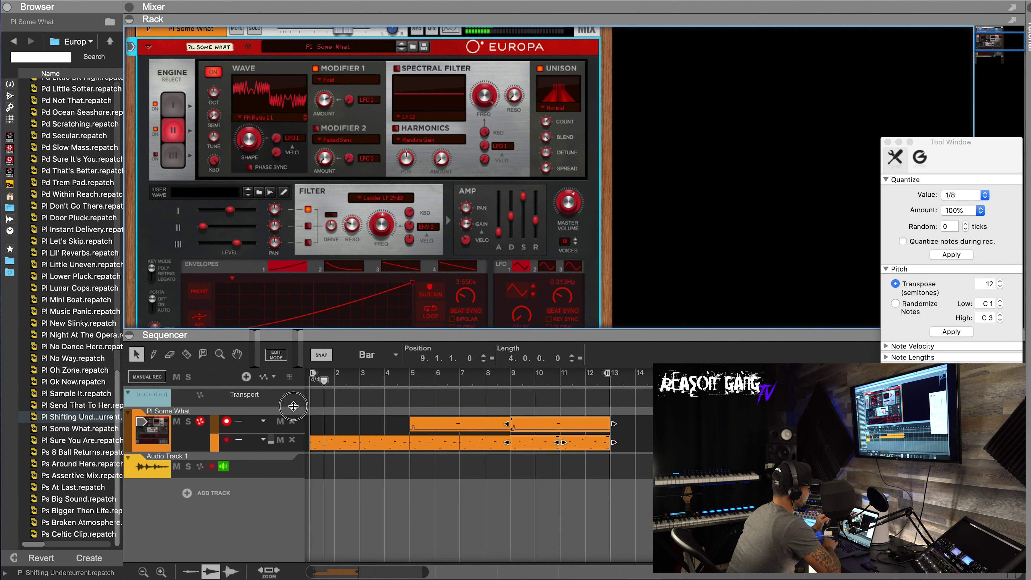
- Enlarge the rack area to expose the whole Europa device, and move its mod wheel with engine 1 selected
{"action": "left_click_drag", "start_coordinate": [293, 405], "coordinate": [293, 407]}
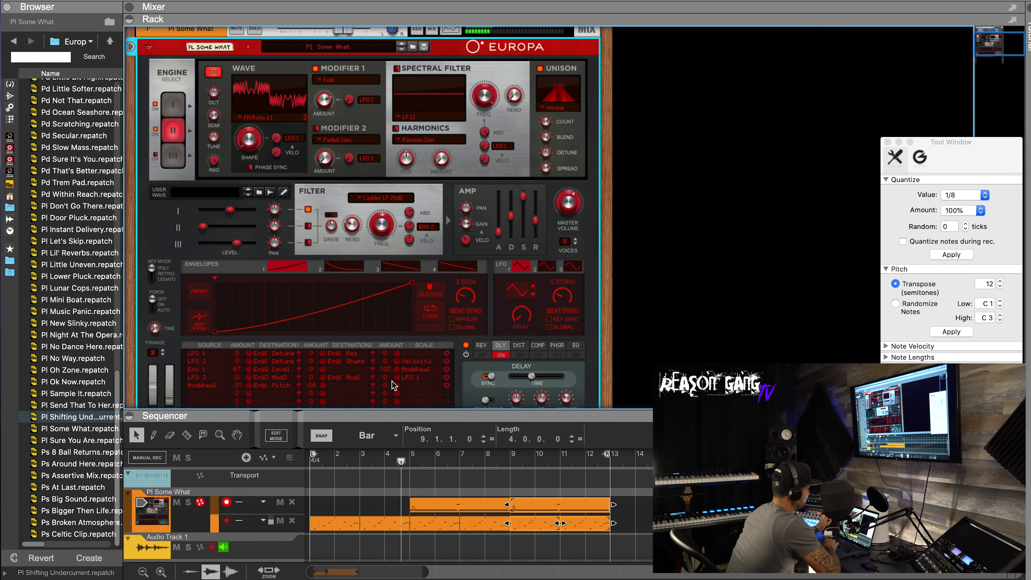
{"action": "left_click_drag", "start_coordinate": [385, 410], "coordinate": [385, 455]}
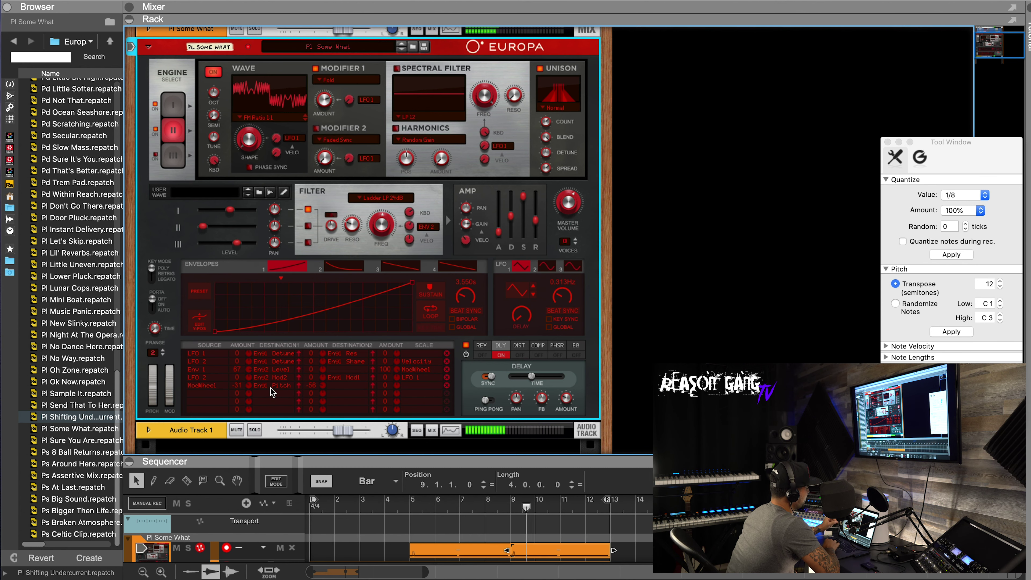
{"action": "left_click", "coordinate": [173, 106]}
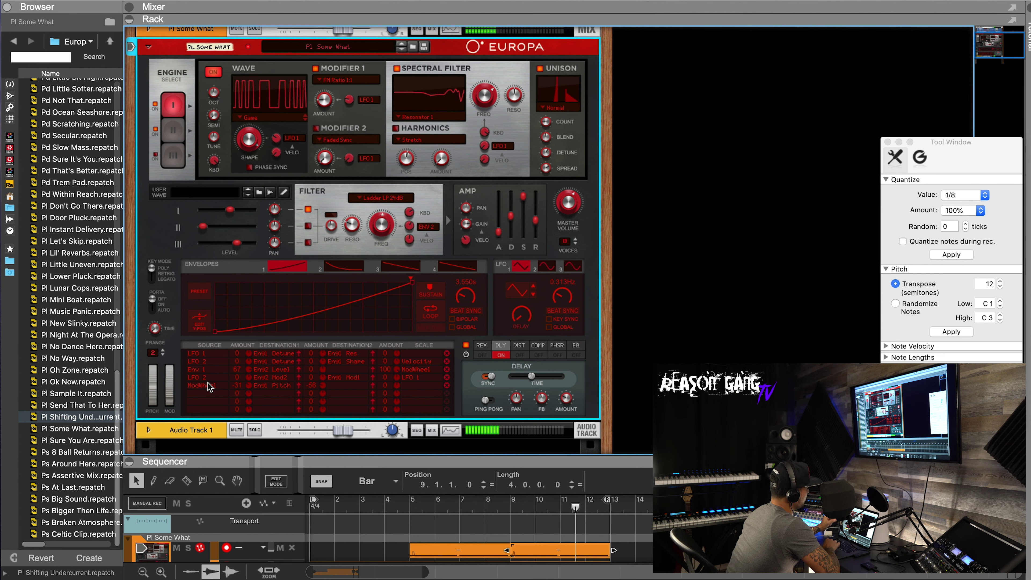
{"action": "left_click_drag", "start_coordinate": [169, 388], "coordinate": [176, 358]}
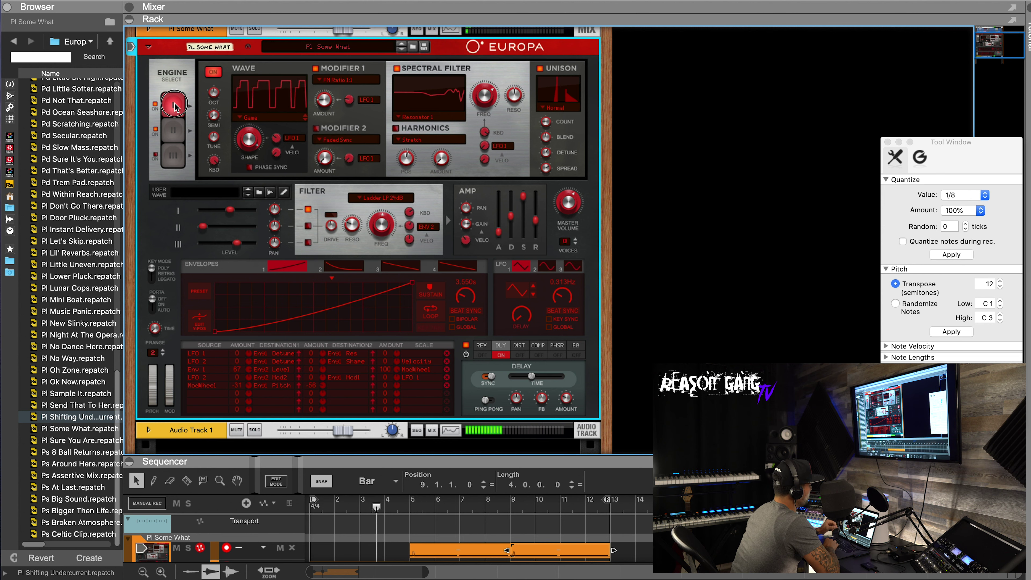
- View engine 3's settings, return to engine 1, and switch engine 2 off so only engine 1 sounds
{"action": "scroll", "coordinate": [160, 114], "scroll_direction": "down", "scroll_amount": 2}
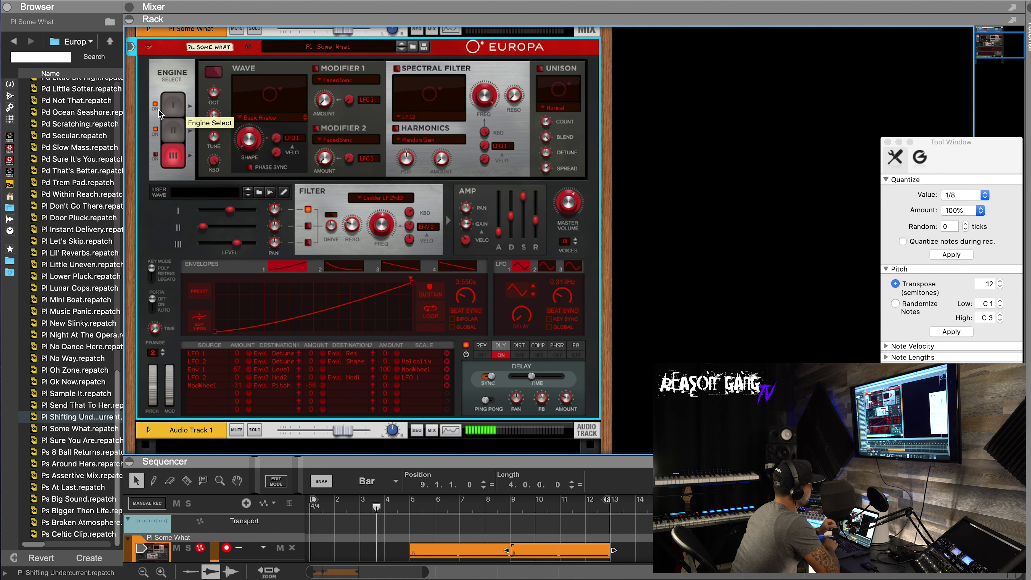
{"action": "scroll", "coordinate": [160, 114], "scroll_direction": "up", "scroll_amount": 2}
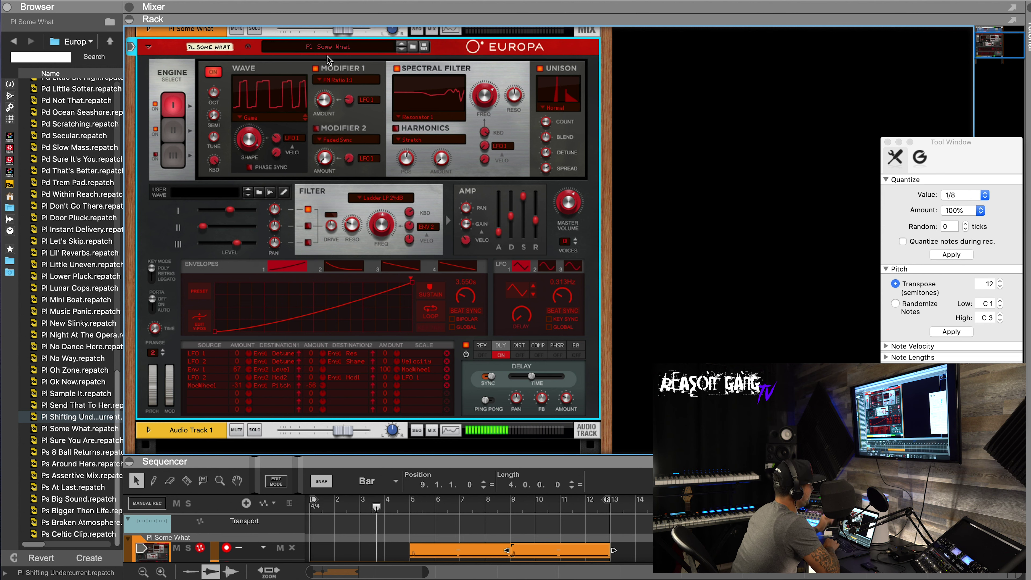
{"action": "left_click", "coordinate": [316, 129]}
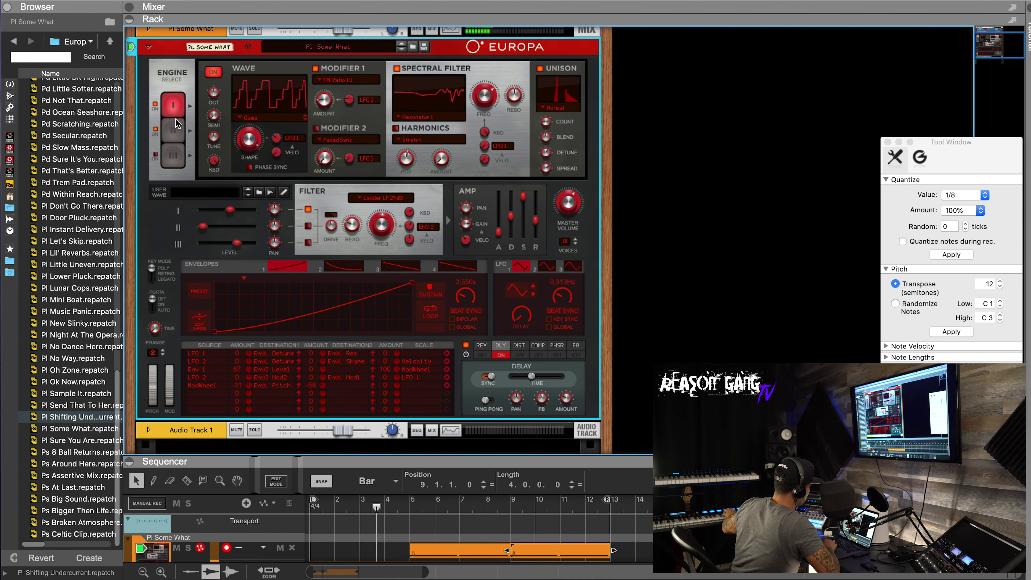
{"action": "left_click", "coordinate": [156, 130]}
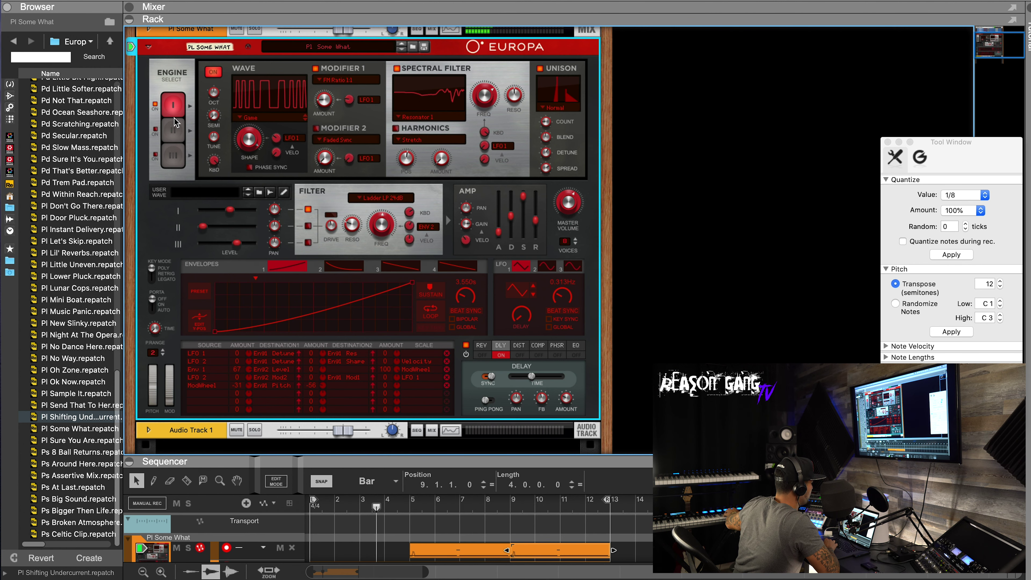
- Switch engine 2 on and engine 1 off, and select engine 2 for editing
{"action": "left_click", "coordinate": [156, 130]}
{"action": "left_click", "coordinate": [155, 104]}
{"action": "left_click", "coordinate": [173, 140]}
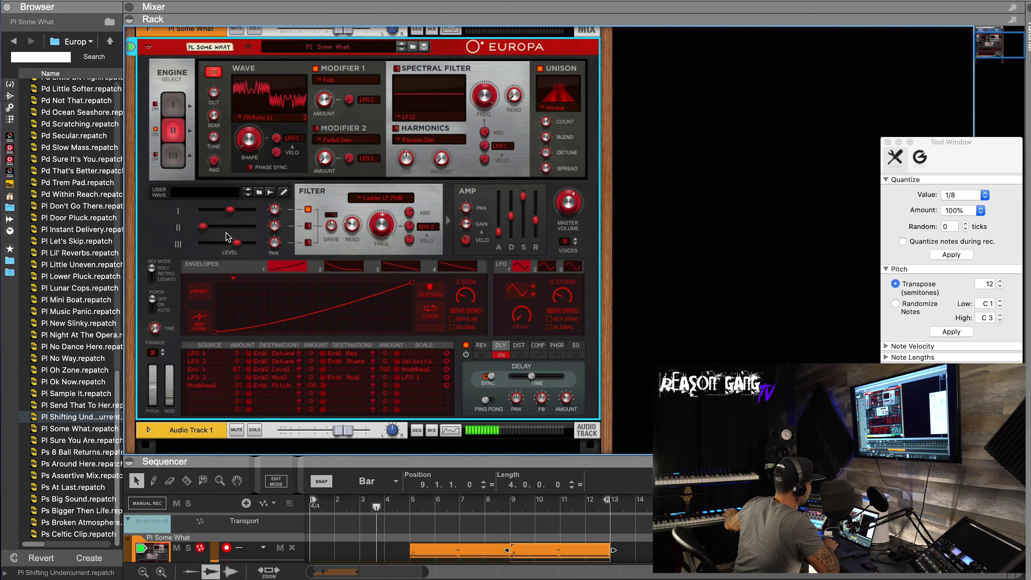
- Raise engine 2's mix level slightly and adjust its wave Shape
{"action": "left_click_drag", "start_coordinate": [215, 232], "coordinate": [219, 236]}
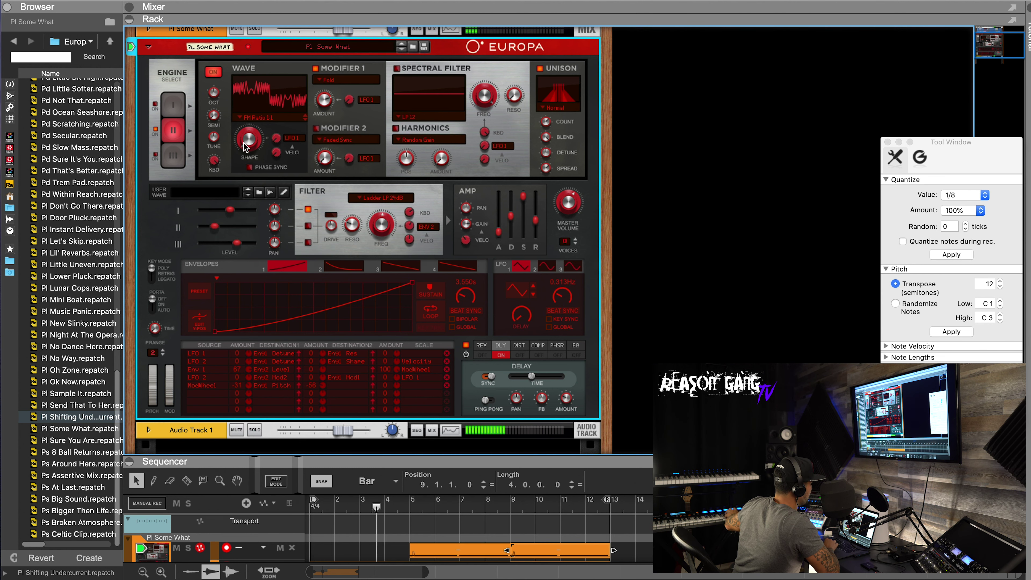
{"action": "left_click_drag", "start_coordinate": [226, 222], "coordinate": [220, 226]}
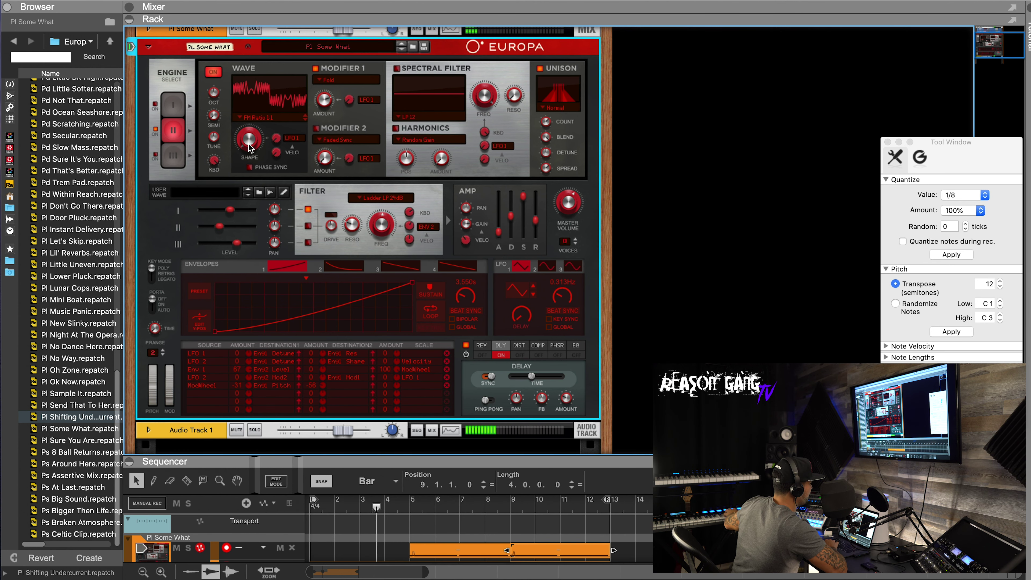
{"action": "left_click_drag", "start_coordinate": [248, 147], "coordinate": [257, 151]}
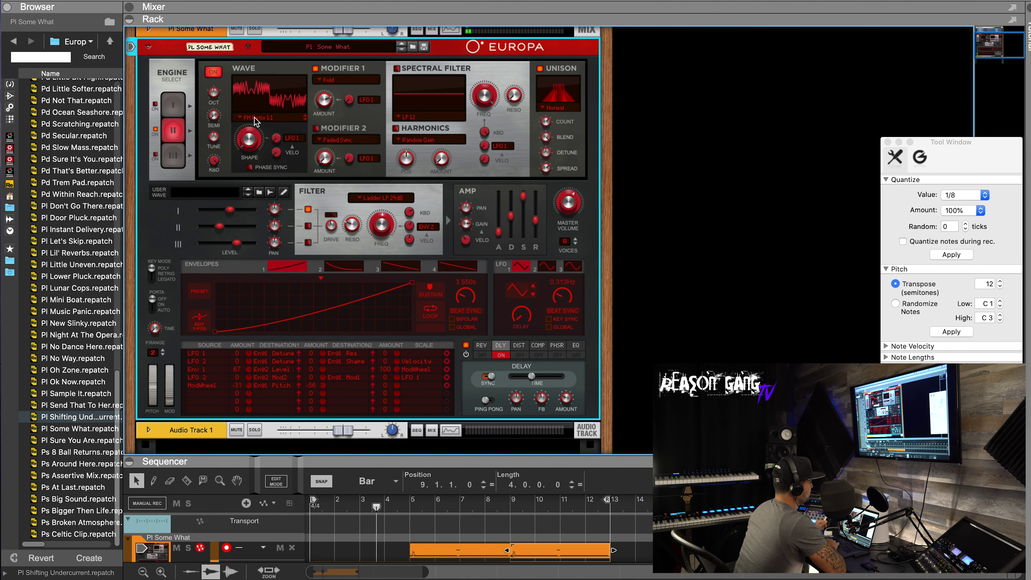
- Examine the waveform choices for engine 2, including the FM ratio options
{"action": "left_click", "coordinate": [305, 116]}
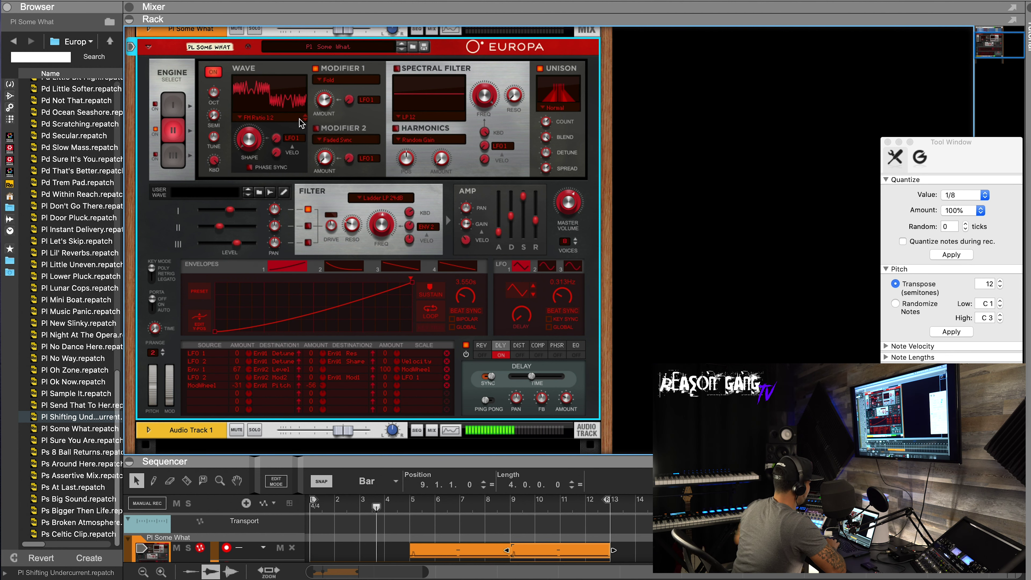
{"action": "left_click", "coordinate": [244, 118]}
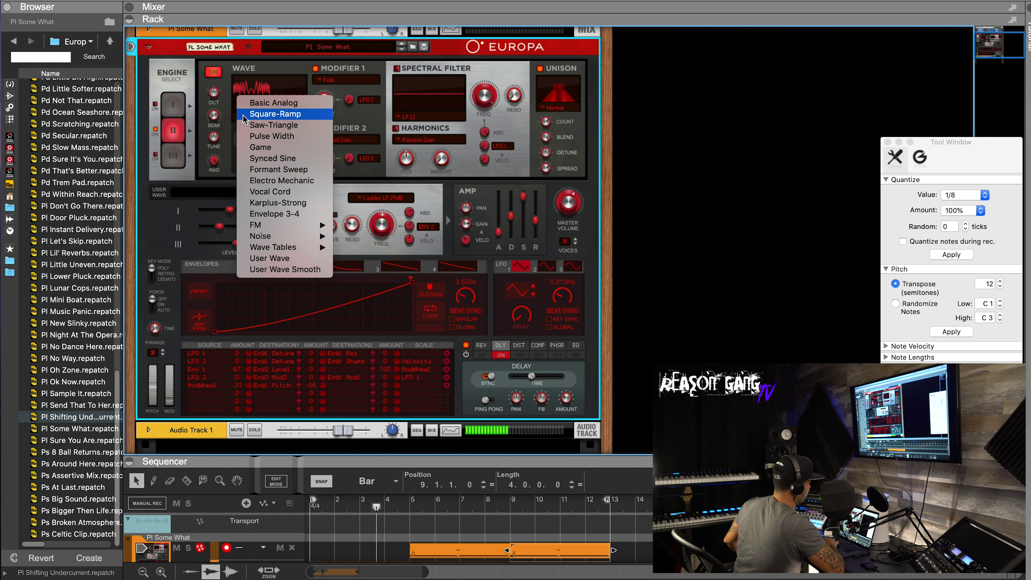
{"action": "left_click", "coordinate": [246, 116]}
{"action": "left_click", "coordinate": [242, 122]}
{"action": "mouse_move", "coordinate": [264, 233]}
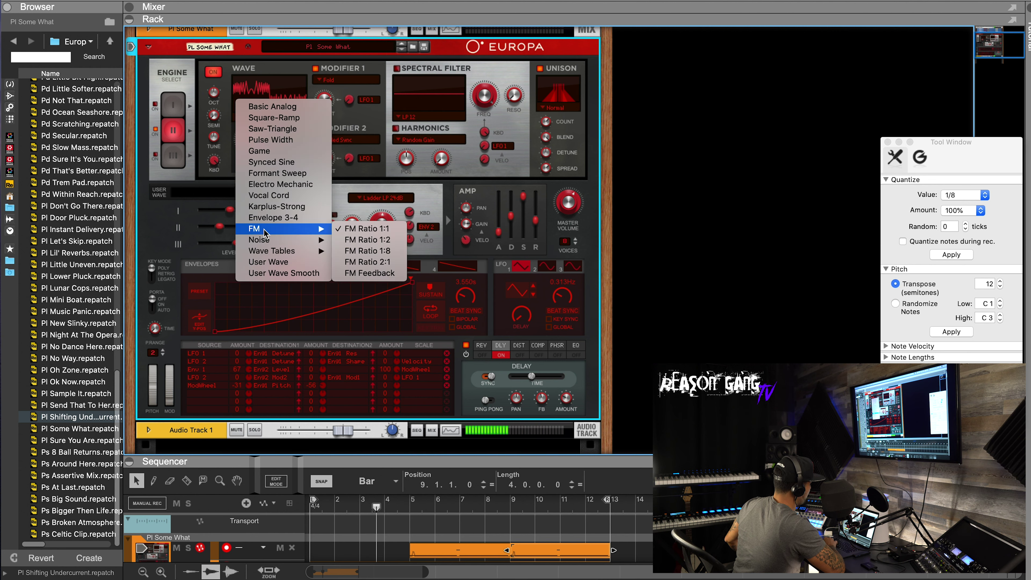
{"action": "left_click", "coordinate": [235, 119]}
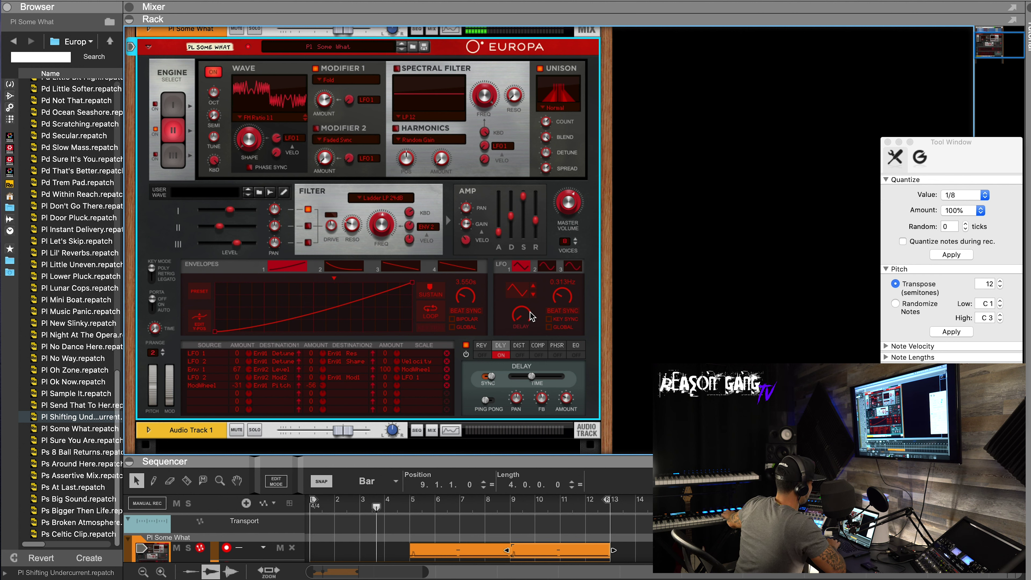
- Try a square wave on LFO 1 at a rate of 0.470 Hz
{"action": "mouse_move", "coordinate": [563, 304]}
{"action": "left_mouse_down"}
{"action": "mouse_move", "coordinate": [548, 201]}
{"action": "mouse_move", "coordinate": [560, 299]}
{"action": "left_mouse_up"}
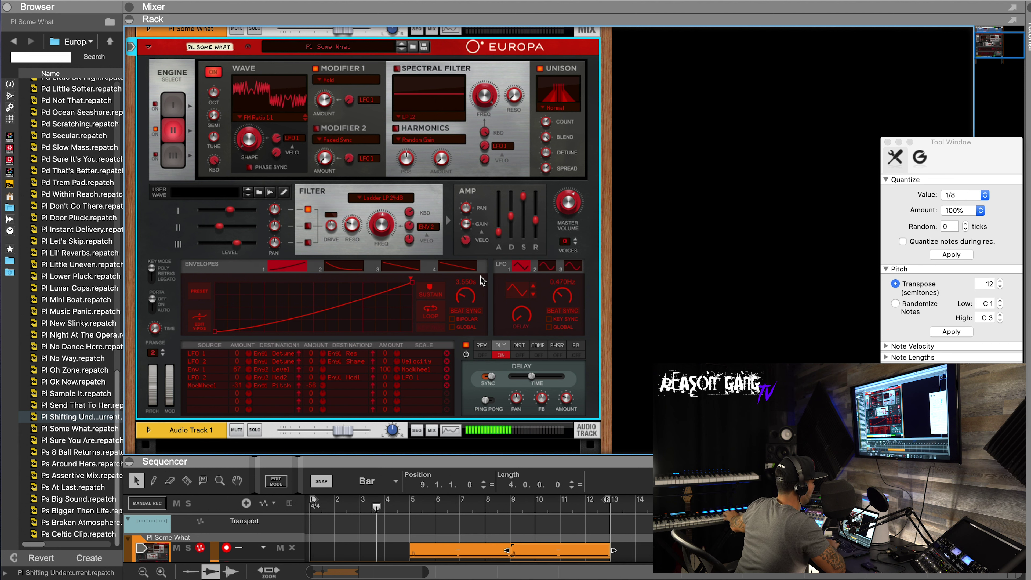
{"action": "left_click_drag", "start_coordinate": [277, 142], "coordinate": [295, 120]}
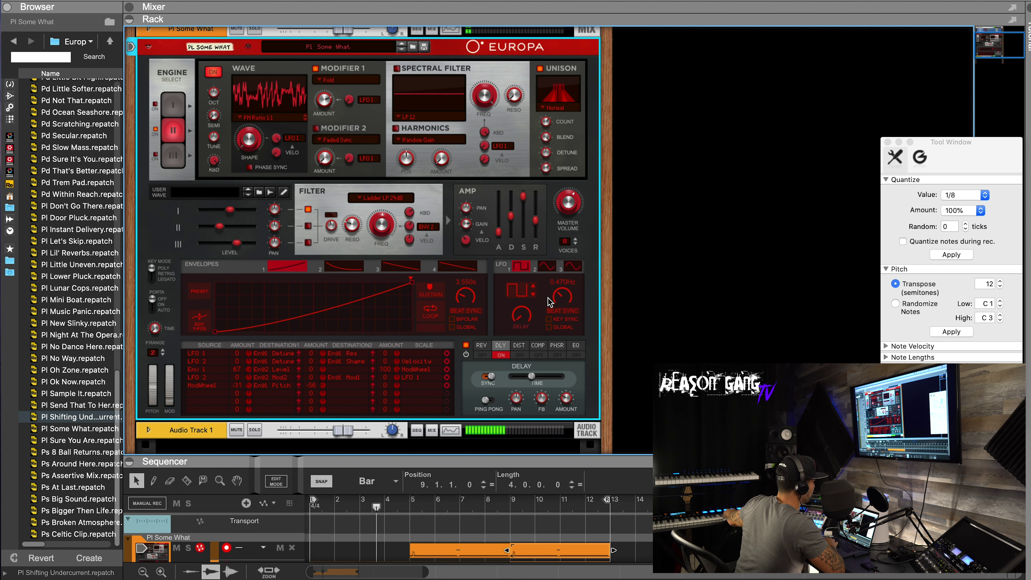
{"action": "right_click", "coordinate": [568, 302]}
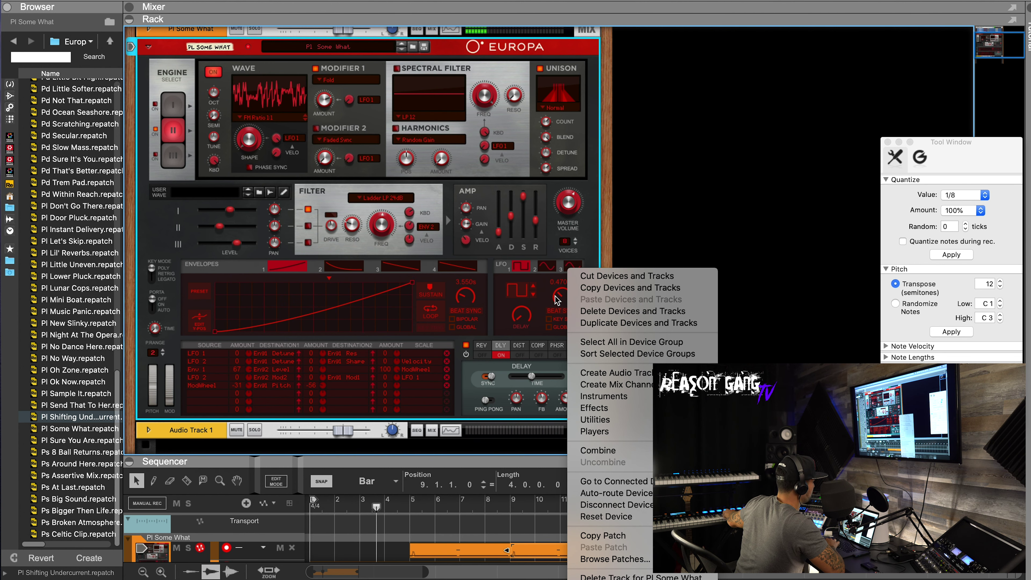
{"action": "left_click", "coordinate": [555, 300]}
- Return LFO 1 to a sine wave, set its rate to 0.305 Hz, and sweep engine 2's wave Shape
{"action": "left_click_drag", "start_coordinate": [555, 300], "coordinate": [558, 262]}
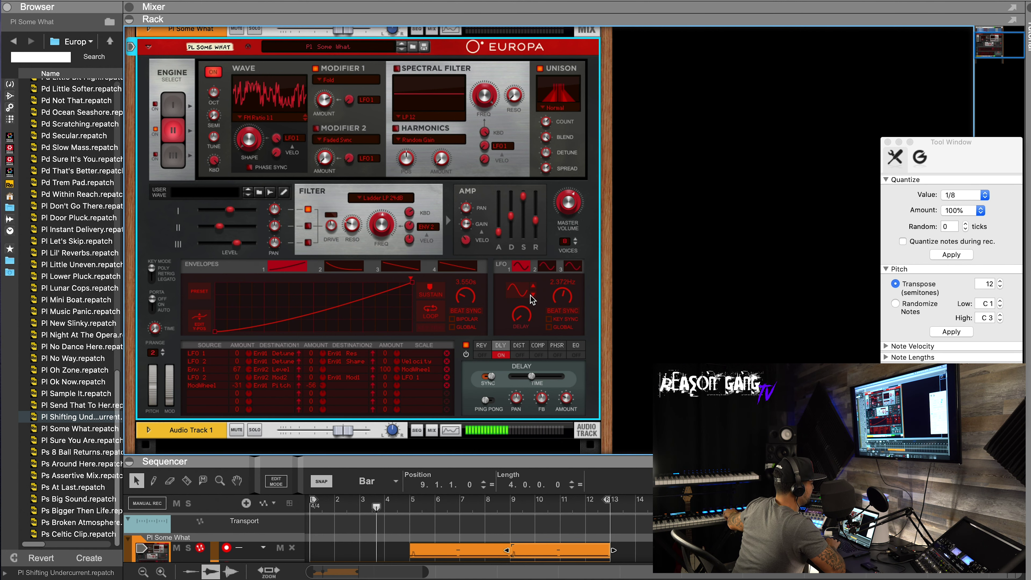
{"action": "left_click_drag", "start_coordinate": [563, 300], "coordinate": [568, 345]}
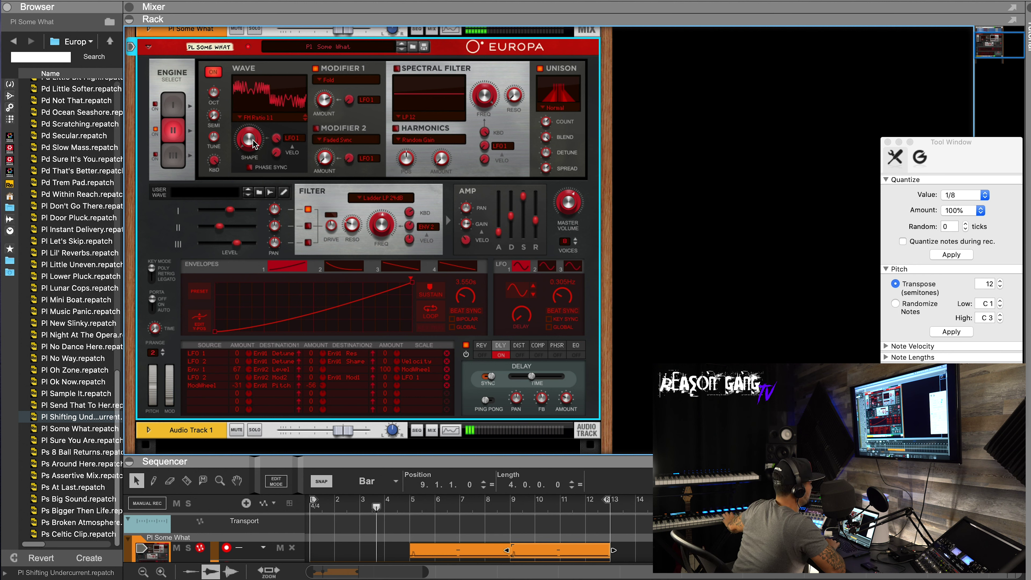
{"action": "left_click_drag", "start_coordinate": [253, 143], "coordinate": [255, 126]}
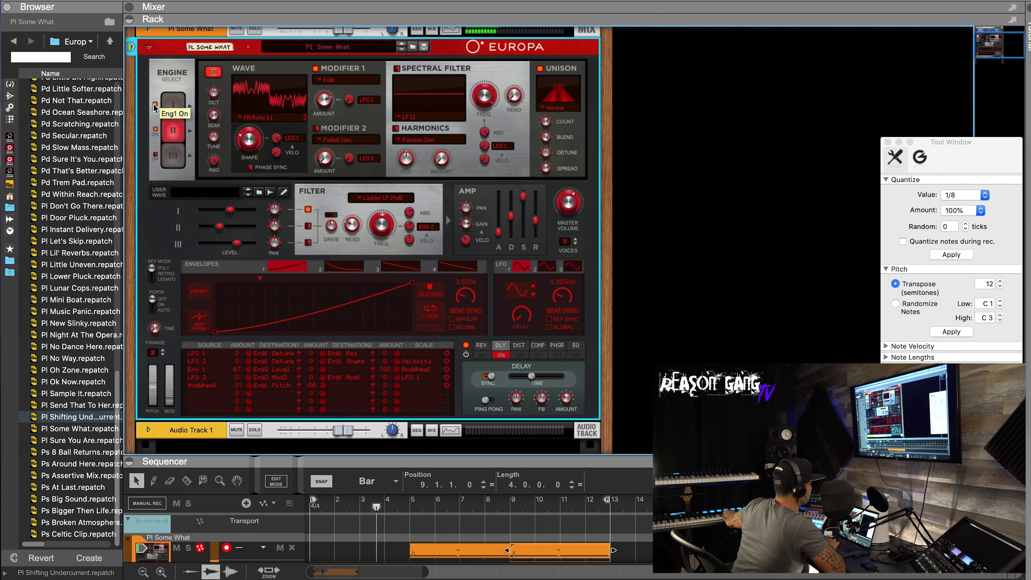
- Switch engine 2 off, switch engine 3 on with its settings shown, and raise engine 3's mix level
{"action": "left_click", "coordinate": [174, 106]}
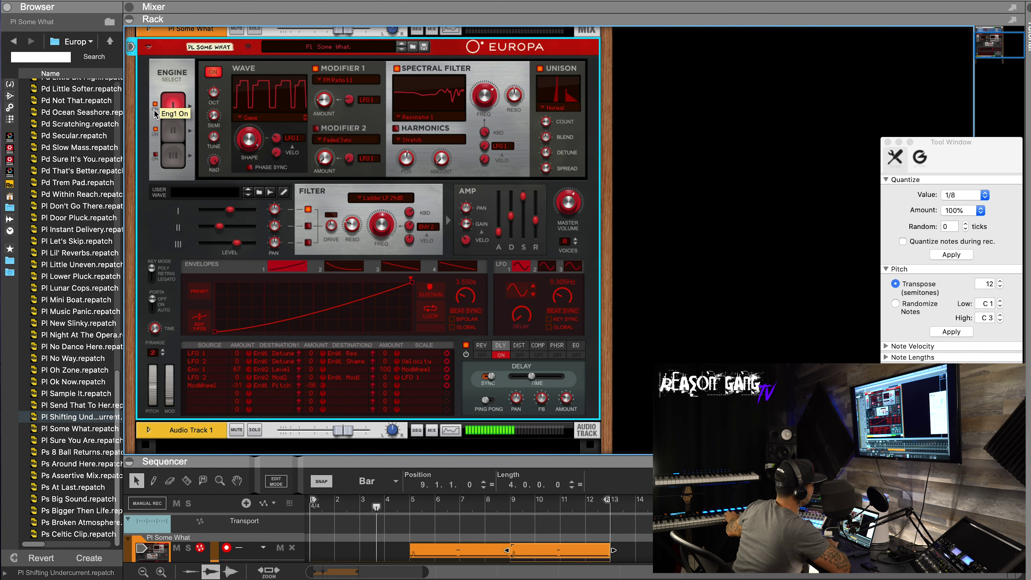
{"action": "left_click", "coordinate": [155, 130]}
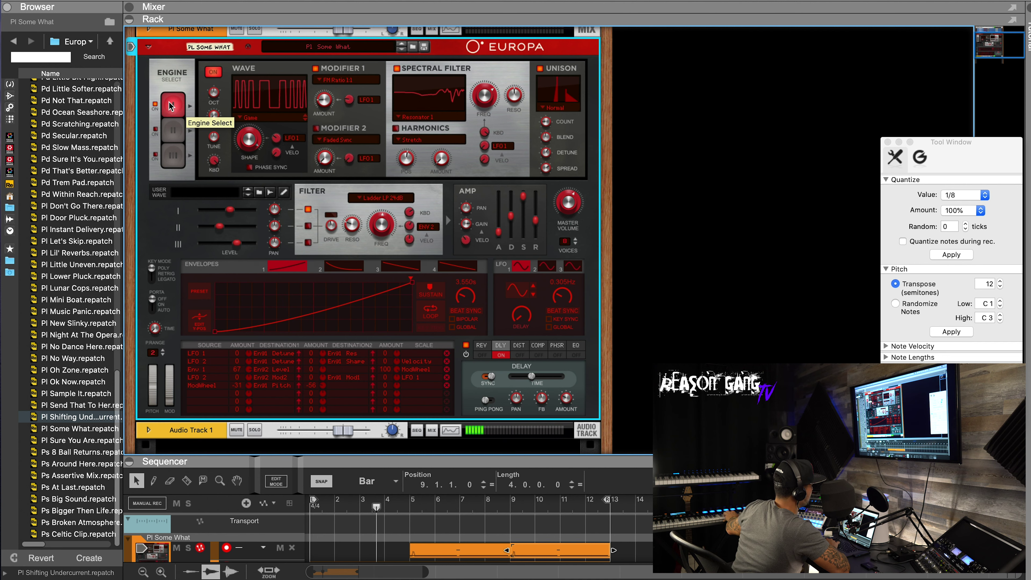
{"action": "left_click", "coordinate": [173, 155]}
{"action": "left_click", "coordinate": [155, 155]}
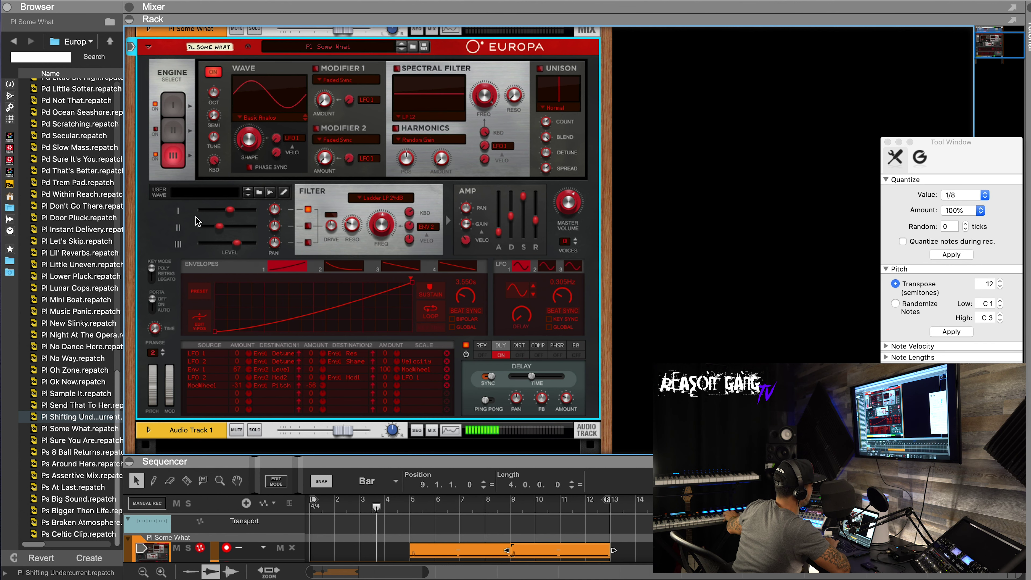
{"action": "mouse_move", "coordinate": [229, 244]}
{"action": "left_mouse_down"}
{"action": "mouse_move", "coordinate": [216, 244]}
{"action": "mouse_move", "coordinate": [241, 242]}
{"action": "left_mouse_up"}
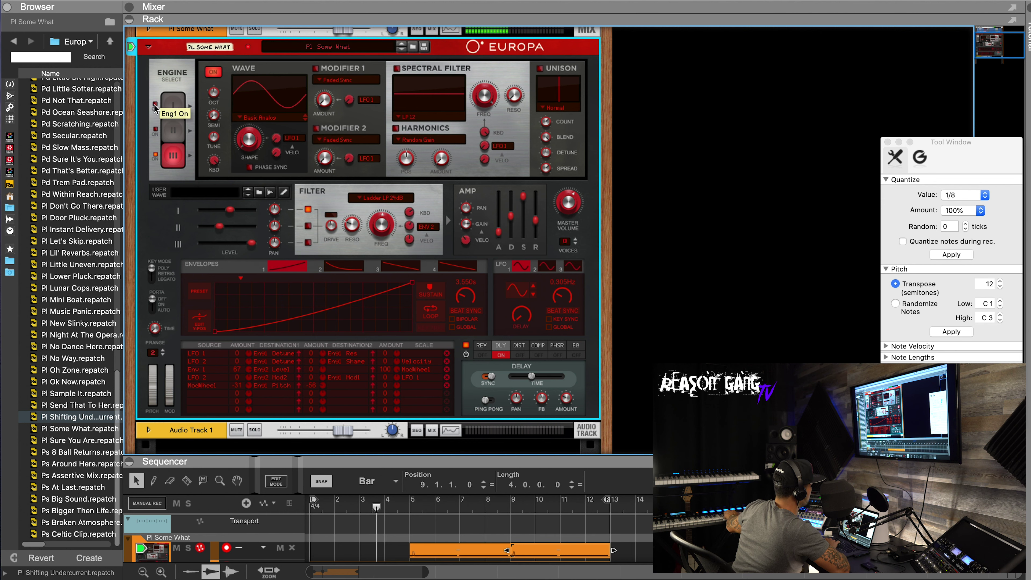
- Switch engine 3 off and engine 1 on, and select engine 1 for editing
{"action": "left_click", "coordinate": [156, 154]}
{"action": "left_click", "coordinate": [157, 107]}
{"action": "left_click", "coordinate": [173, 106]}
- Audition engine 1's waves, including Synced Sine, Pulse Width and Square-Ramp, and settle on Basic Analog
{"action": "left_click", "coordinate": [305, 119]}
{"action": "left_click", "coordinate": [305, 120]}
{"action": "left_click", "coordinate": [304, 119]}
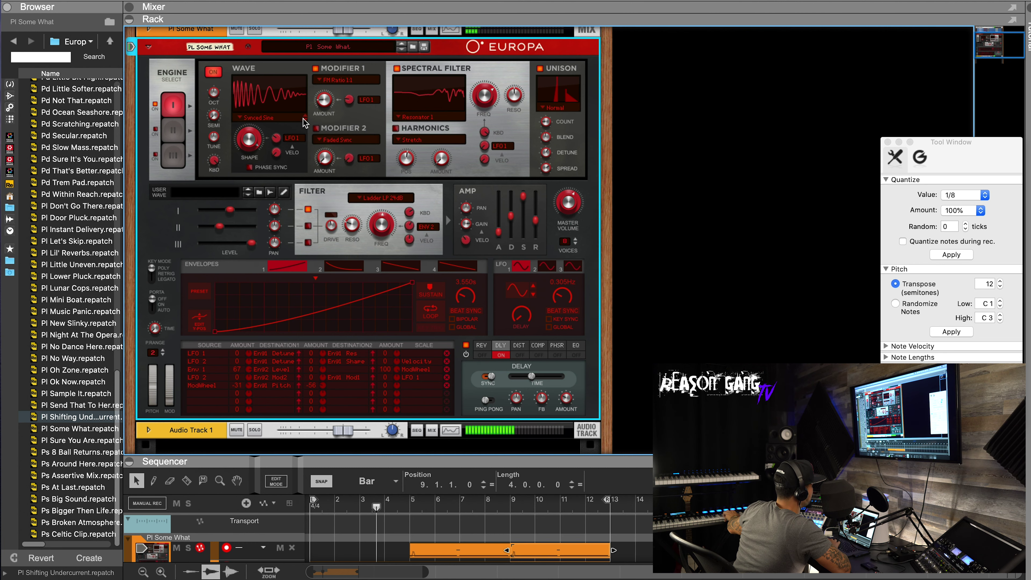
{"action": "left_click", "coordinate": [305, 116]}
{"action": "left_click", "coordinate": [305, 115]}
{"action": "left_click", "coordinate": [305, 116]}
{"action": "left_click", "coordinate": [305, 119]}
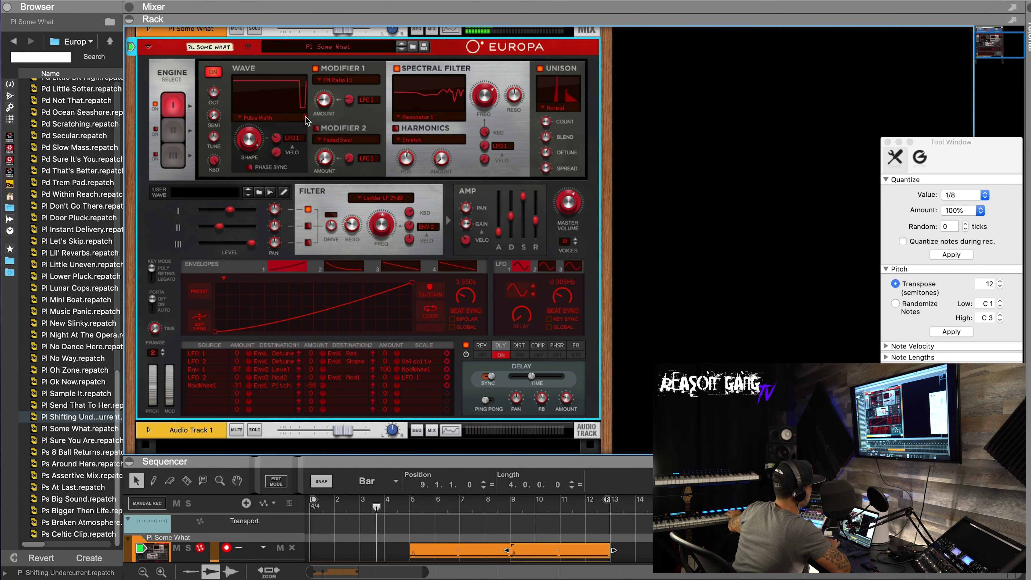
{"action": "left_click", "coordinate": [305, 119]}
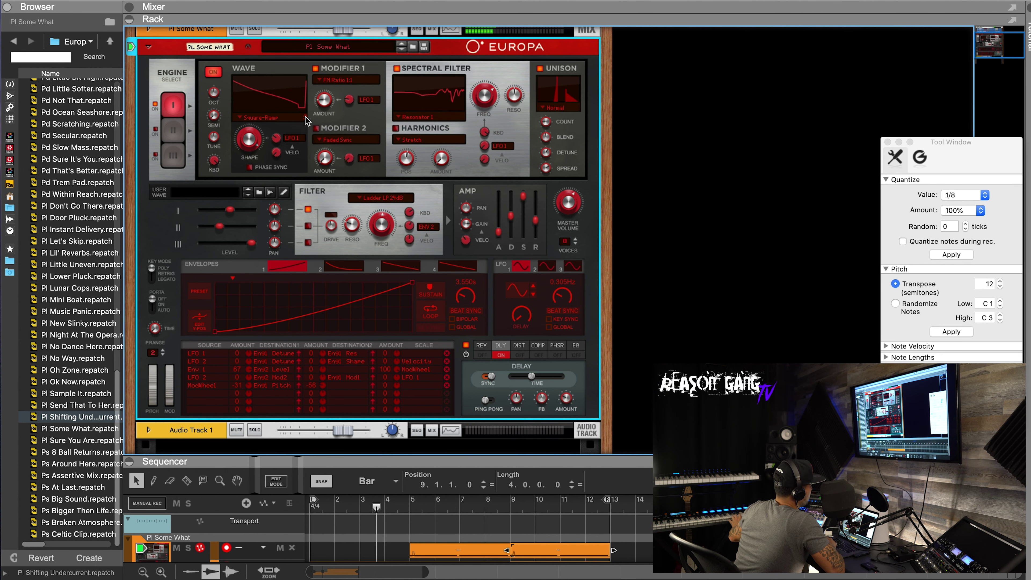
- Adjust engine 1's wave Shape and set its modulation source to Envelope 1
{"action": "left_click_drag", "start_coordinate": [248, 139], "coordinate": [256, 167]}
{"action": "left_click", "coordinate": [287, 136]}
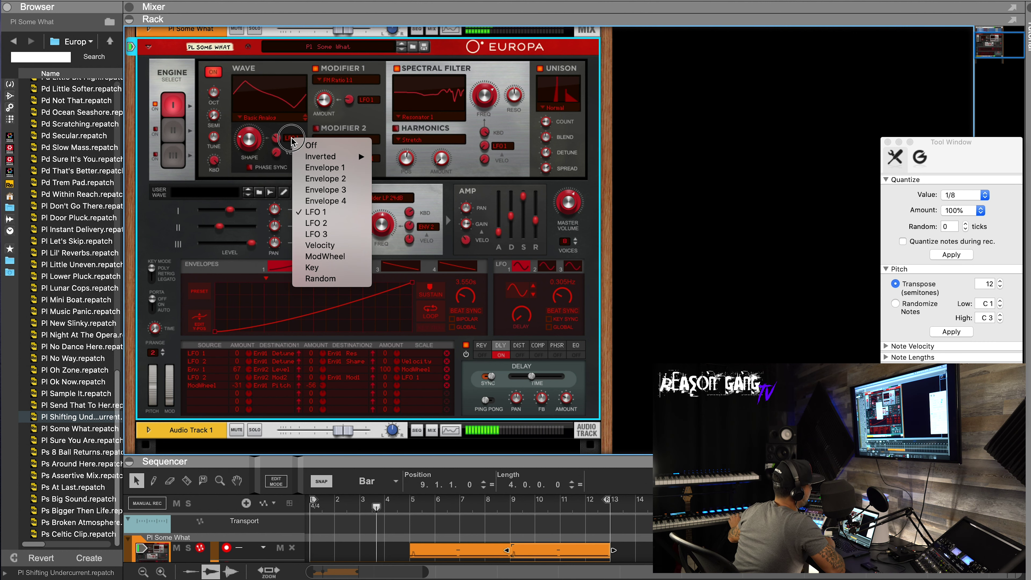
{"action": "left_click", "coordinate": [288, 127]}
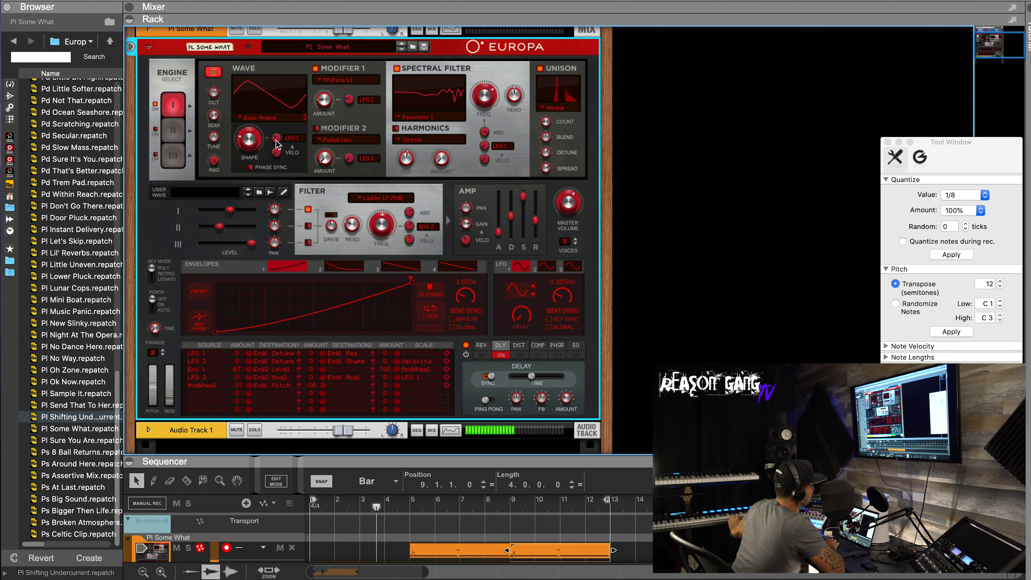
{"action": "left_click", "coordinate": [297, 139]}
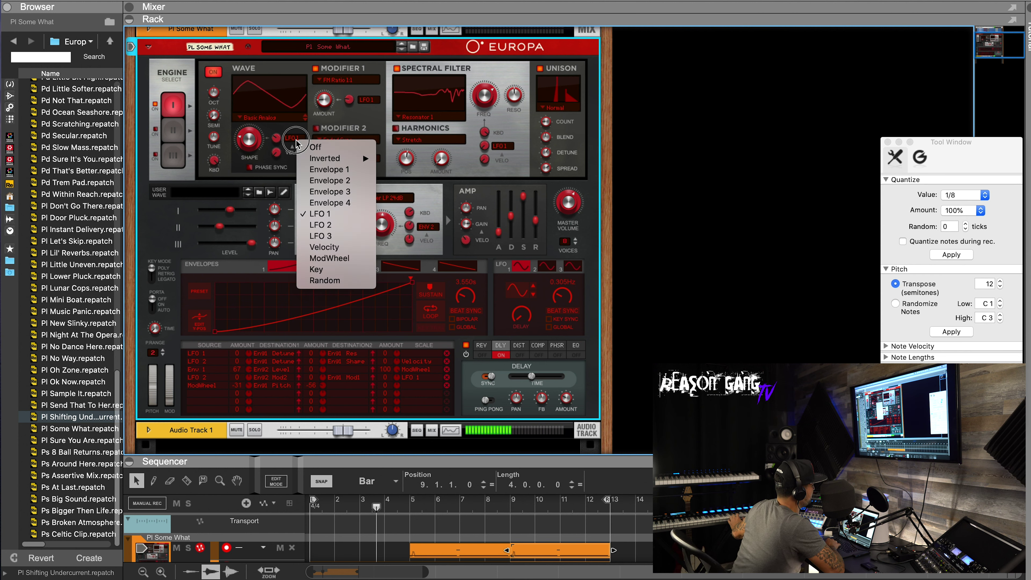
{"action": "mouse_move", "coordinate": [307, 162]}
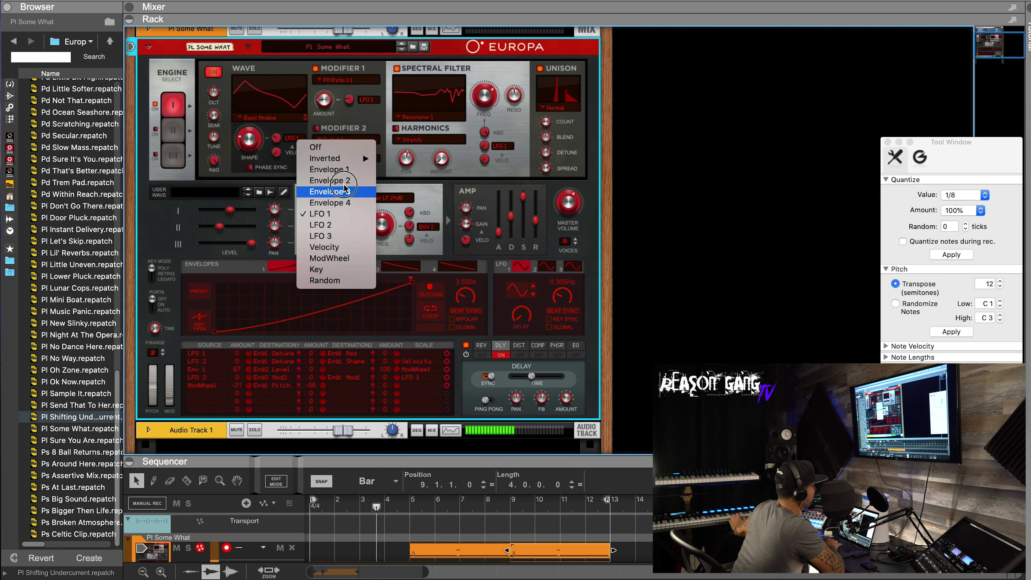
{"action": "left_click", "coordinate": [347, 170]}
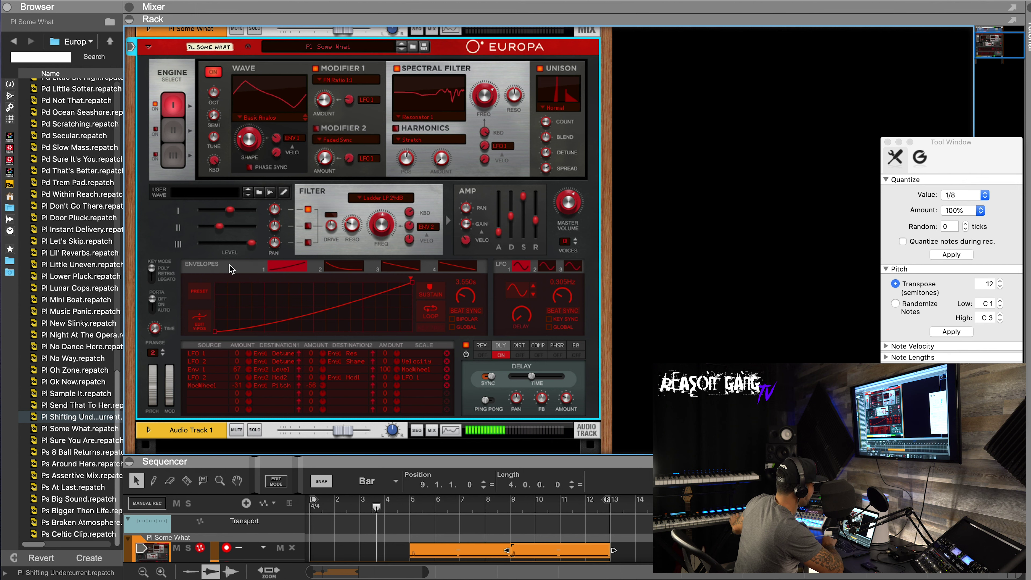
- Look through envelopes 2, 3 and 4, return to envelope 1 and shorten its time to 0.245 s
{"action": "left_click", "coordinate": [343, 269]}
{"action": "left_click", "coordinate": [403, 265]}
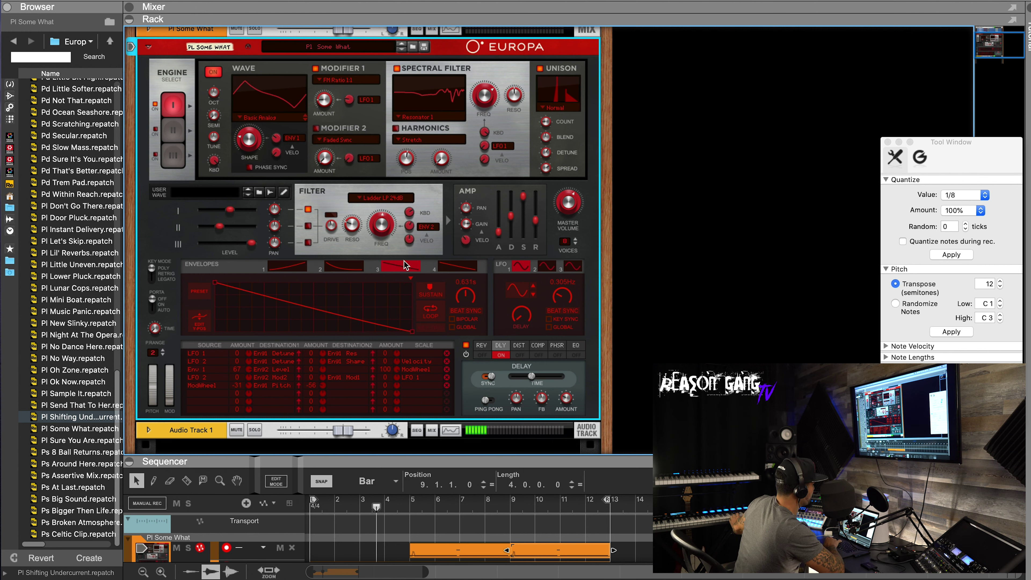
{"action": "left_click", "coordinate": [459, 266]}
{"action": "left_click", "coordinate": [289, 268]}
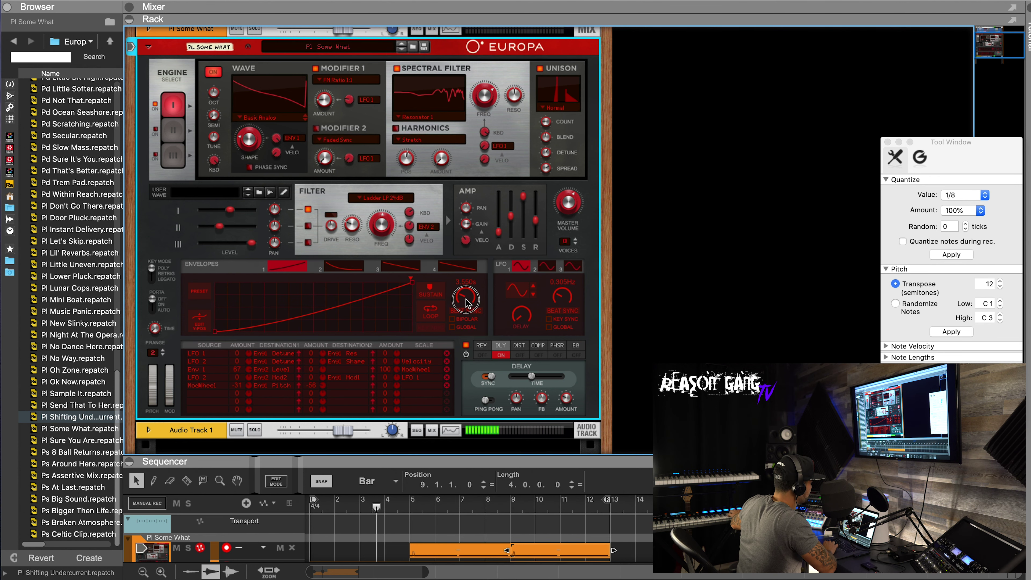
{"action": "left_click_drag", "start_coordinate": [469, 301], "coordinate": [465, 239]}
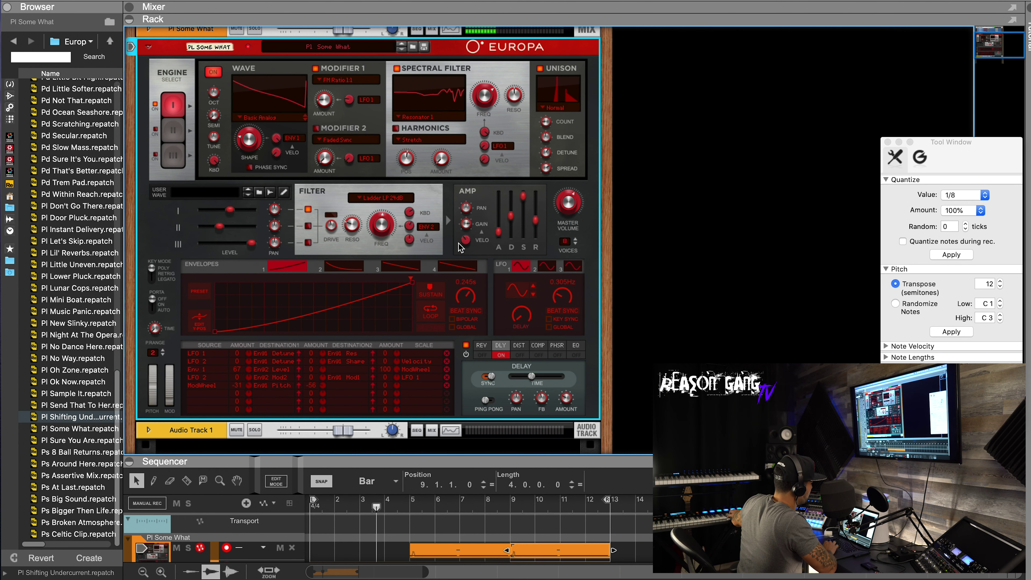
- Turn on looping for envelope 1 and beat-sync it at a 1/16 rate, playing the sequence from bar 5
{"action": "left_click", "coordinate": [431, 313]}
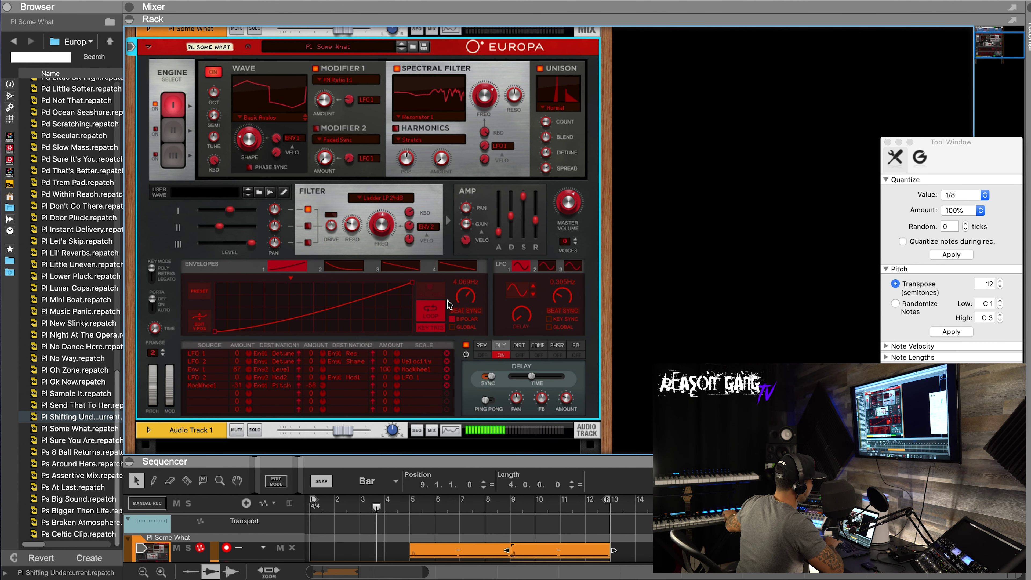
{"action": "left_click_drag", "start_coordinate": [459, 302], "coordinate": [464, 345]}
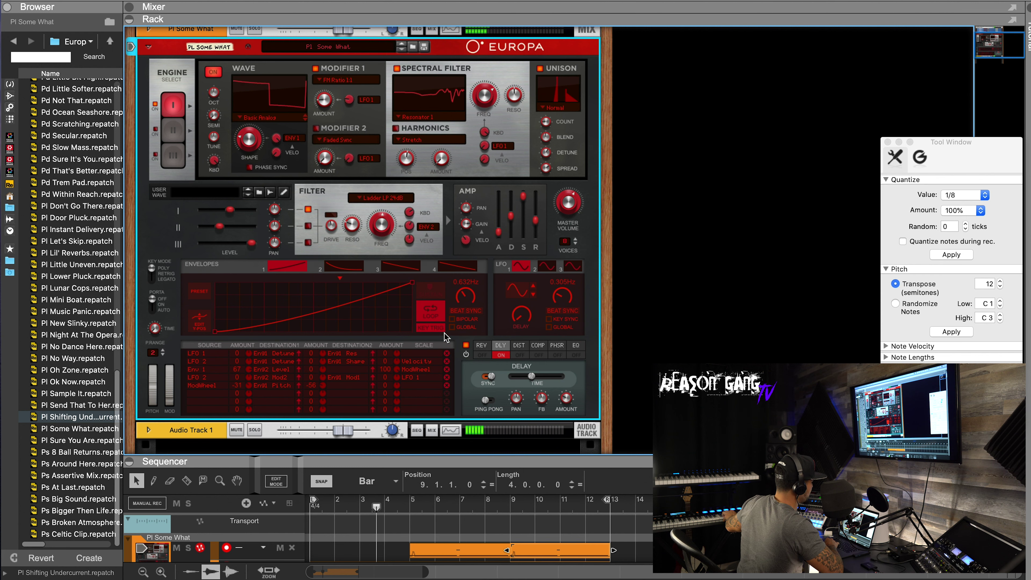
{"action": "left_click", "coordinate": [463, 311]}
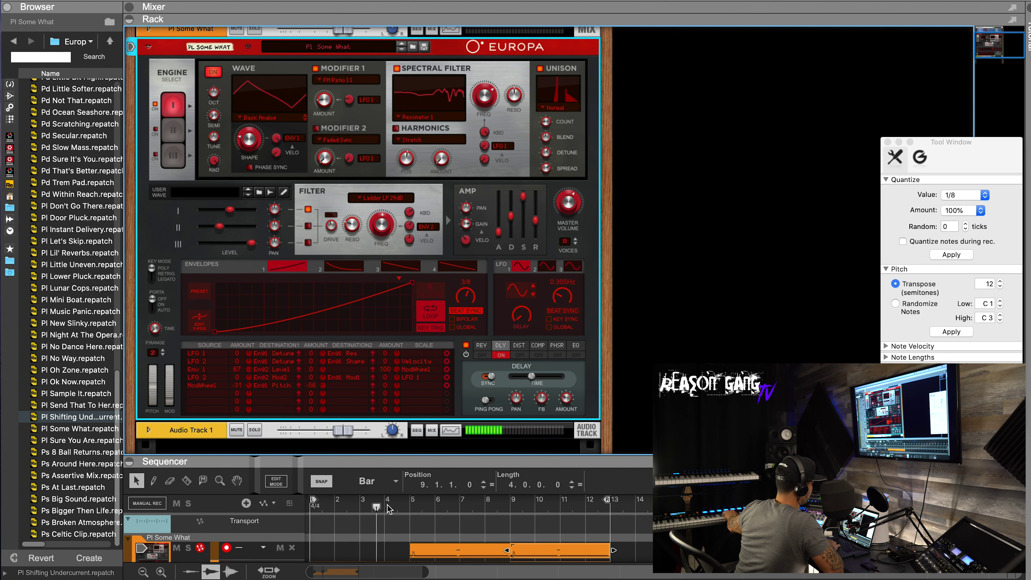
{"action": "left_click", "coordinate": [410, 507]}
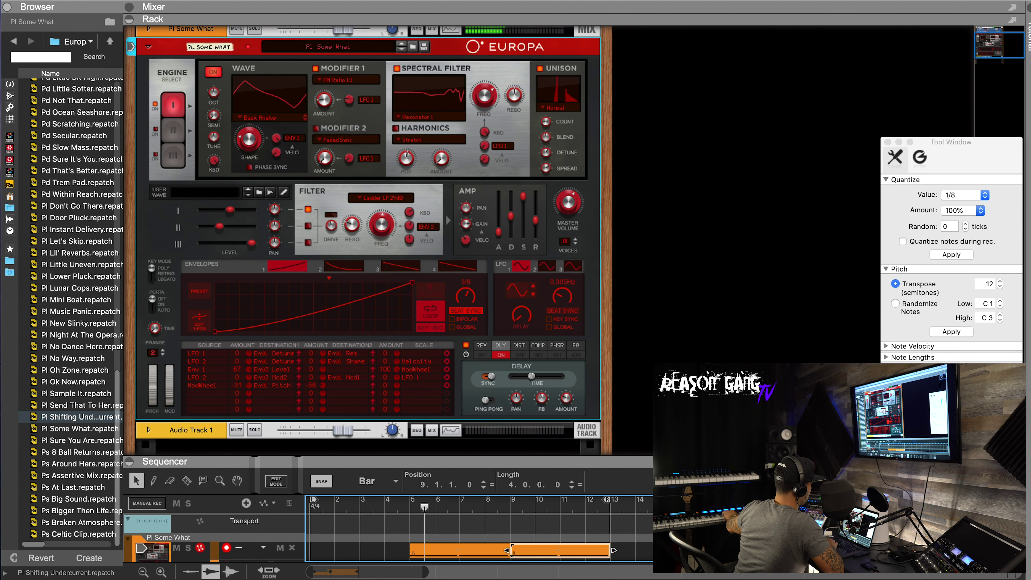
{"action": "left_click", "coordinate": [469, 295]}
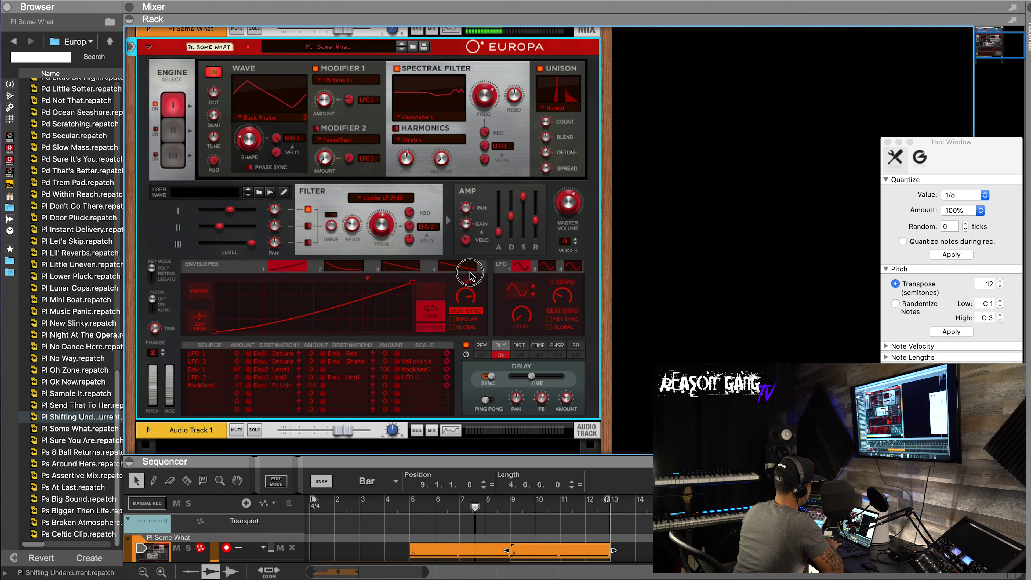
- Try Bipolar mode on envelope 1 with playback restarted from bar 5
{"action": "left_click", "coordinate": [452, 320]}
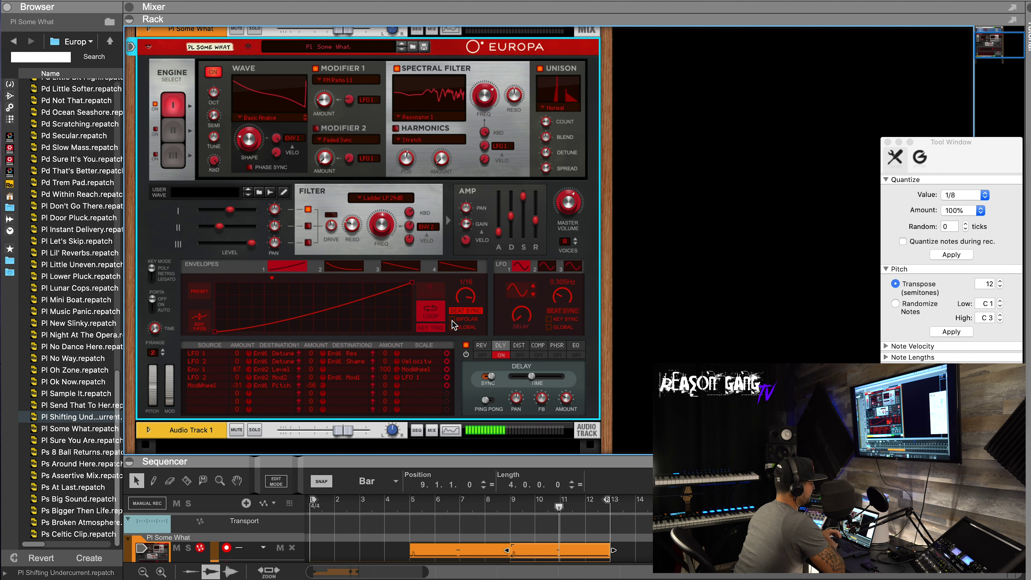
{"action": "left_click", "coordinate": [411, 502]}
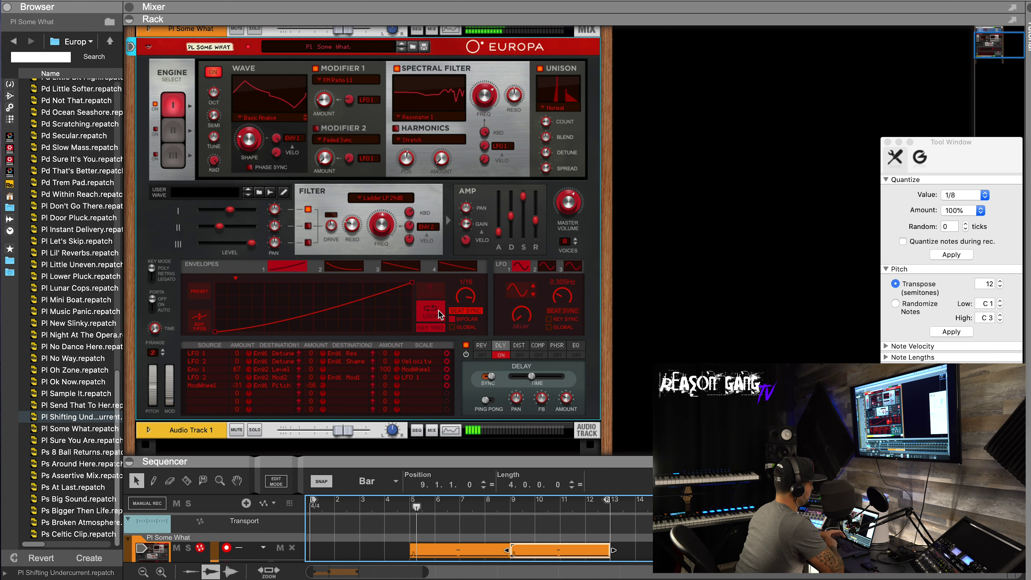
{"action": "left_click", "coordinate": [450, 319]}
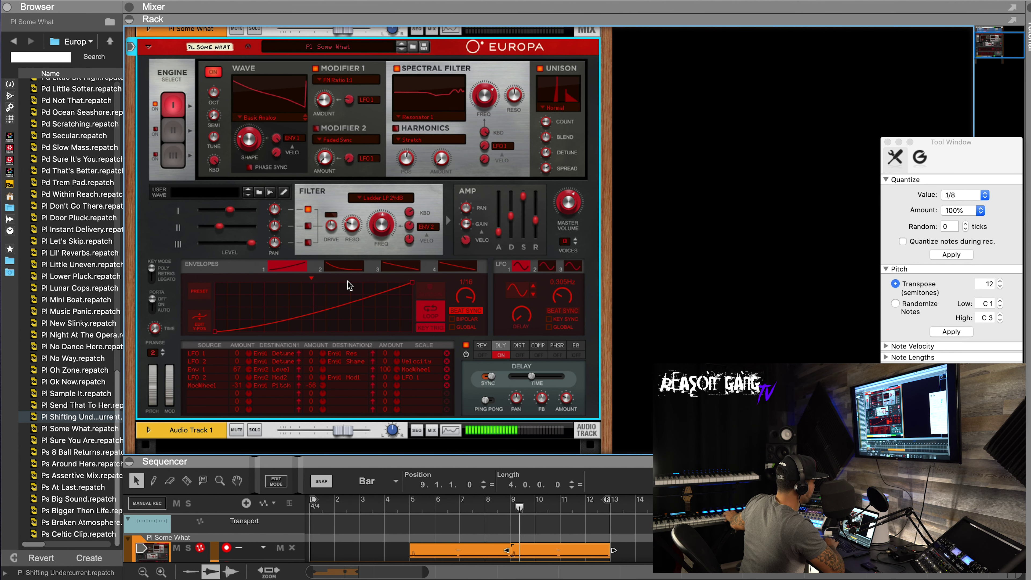
- Reshape envelope 1 with a point raised to full level about a third in and another dropped to zero near three quarters
{"action": "left_click_drag", "start_coordinate": [302, 319], "coordinate": [276, 278]}
{"action": "left_click", "coordinate": [311, 311]}
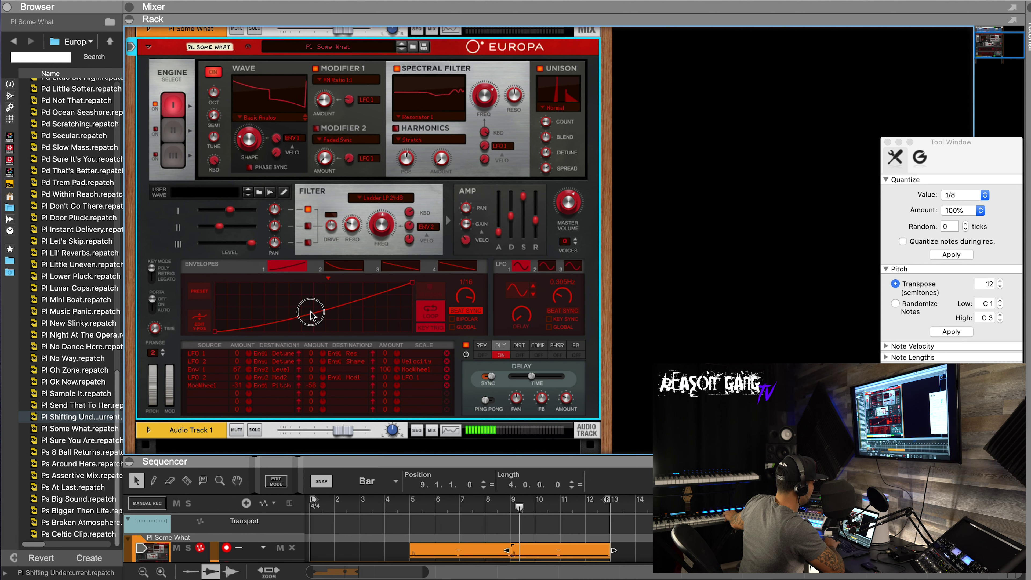
{"action": "left_click_drag", "start_coordinate": [310, 312], "coordinate": [285, 282]}
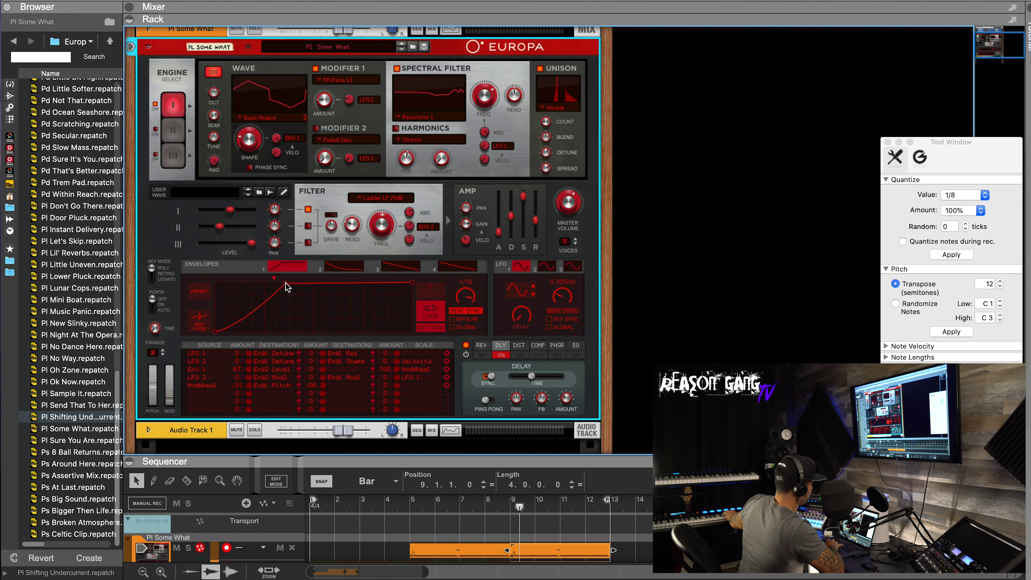
{"action": "left_click", "coordinate": [368, 284]}
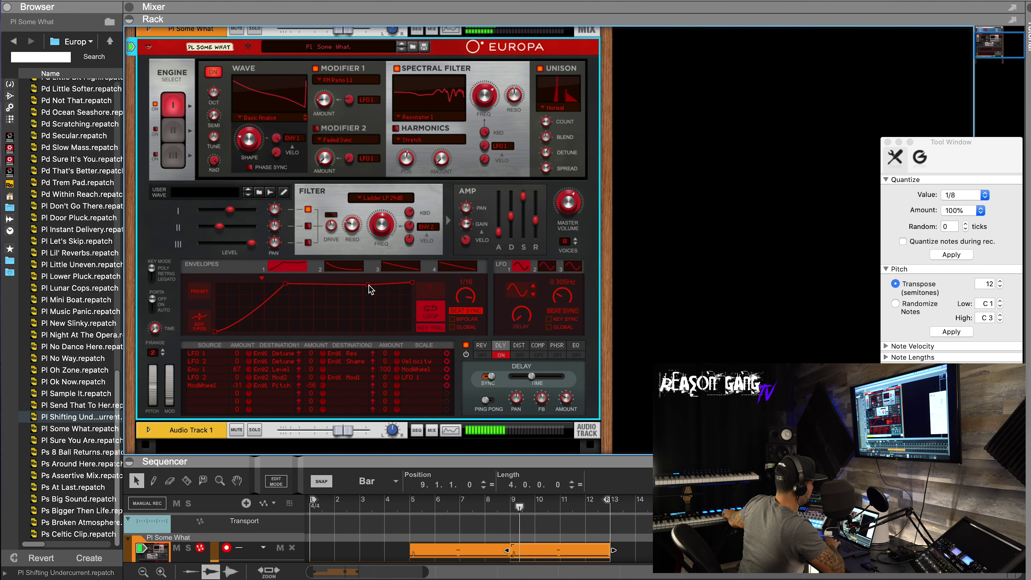
{"action": "left_click_drag", "start_coordinate": [367, 289], "coordinate": [360, 352]}
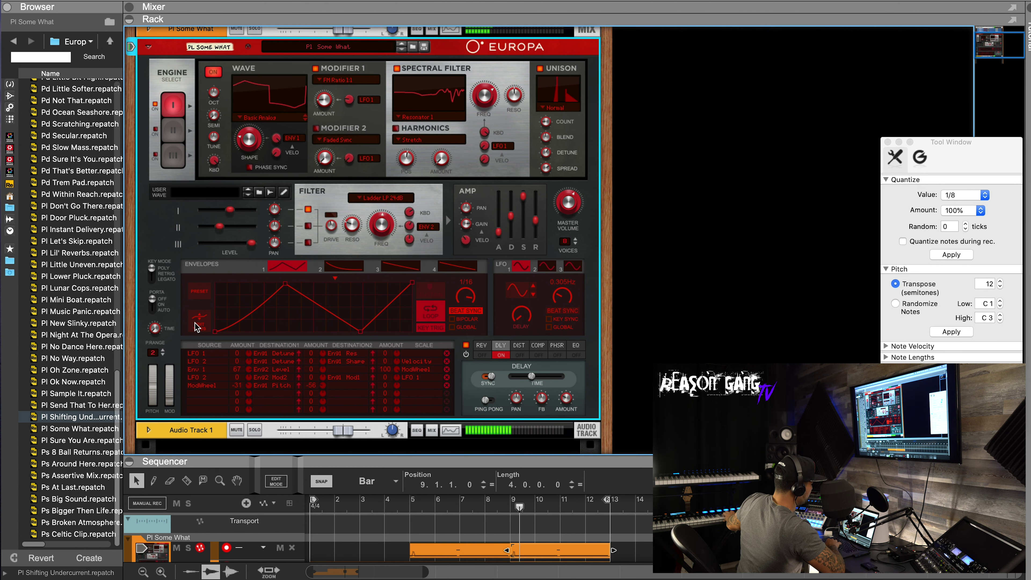
- Lower envelope 1's peak and raise its dip with vertical-only editing, and with that mode off shift the first added point slightly earlier
{"action": "left_click", "coordinate": [205, 328]}
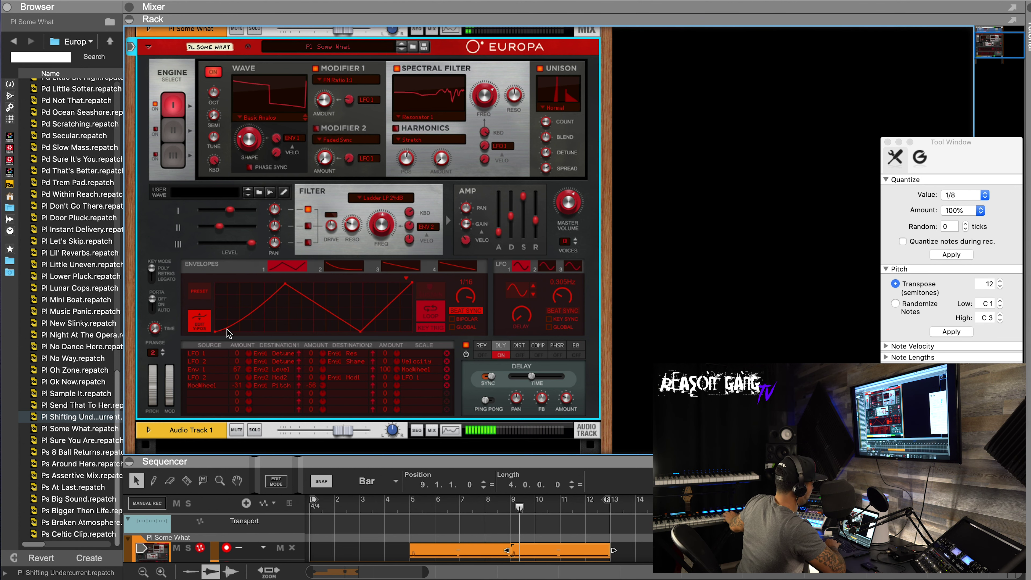
{"action": "mouse_move", "coordinate": [287, 287]}
{"action": "left_mouse_down"}
{"action": "mouse_move", "coordinate": [285, 311]}
{"action": "mouse_move", "coordinate": [285, 296]}
{"action": "left_mouse_up"}
{"action": "left_click_drag", "start_coordinate": [360, 332], "coordinate": [361, 303]}
{"action": "left_click", "coordinate": [199, 321]}
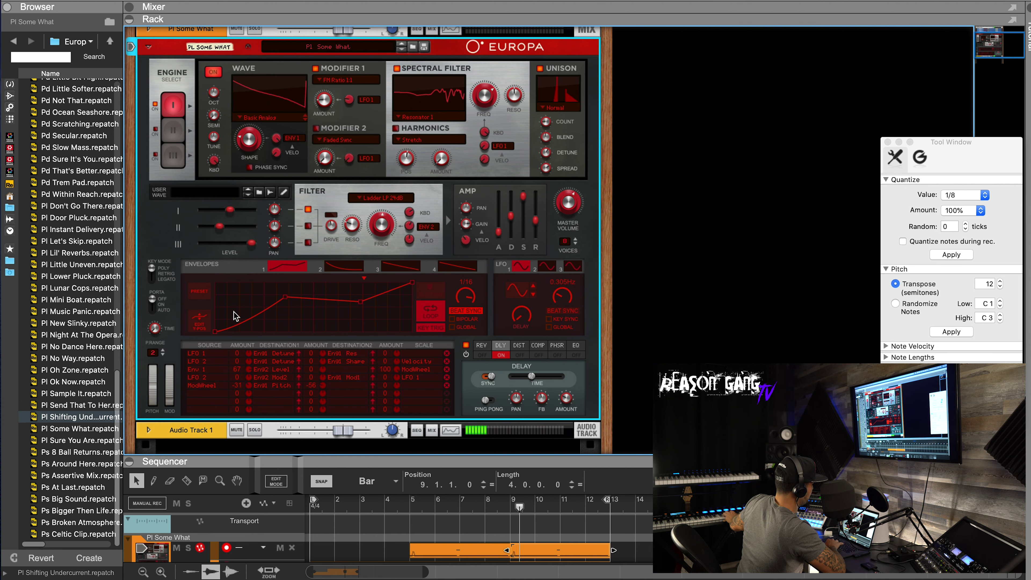
{"action": "left_click_drag", "start_coordinate": [287, 300], "coordinate": [283, 302]}
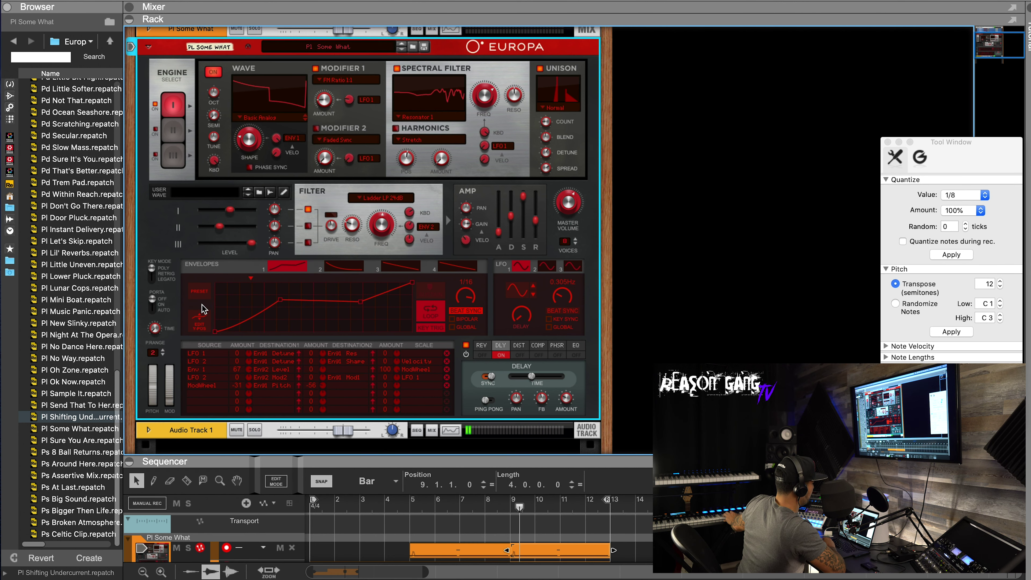
- Load the preset curve with steps of varying height into envelope 1, try a 4/4 rate and return it to 1/16
{"action": "left_click", "coordinate": [200, 296]}
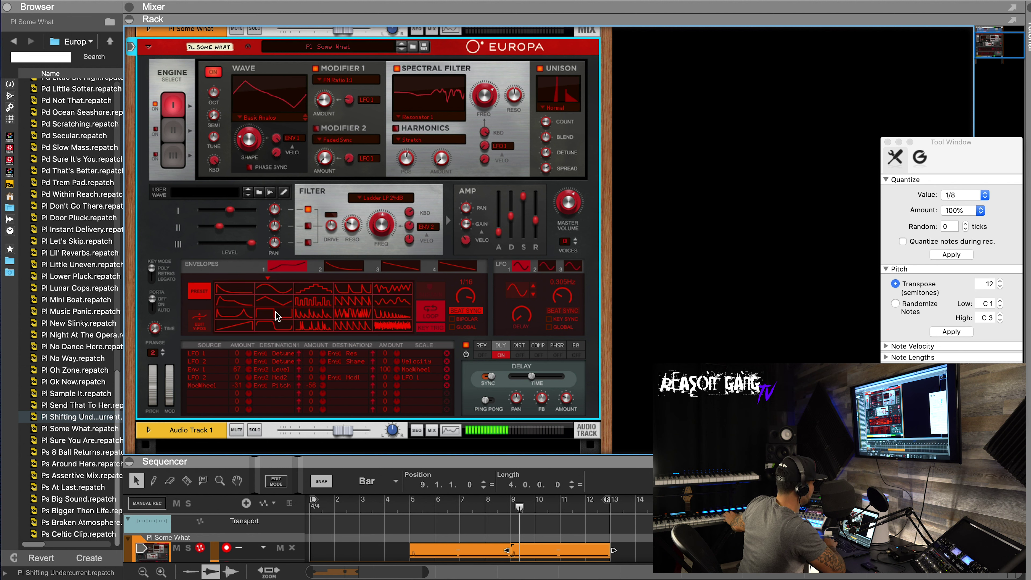
{"action": "left_click", "coordinate": [319, 300]}
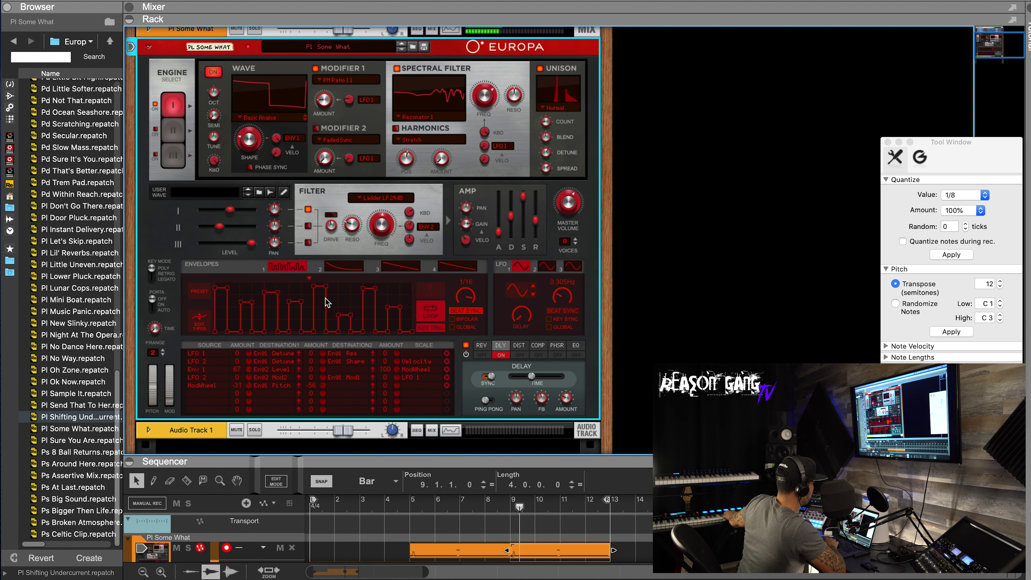
{"action": "left_click_drag", "start_coordinate": [468, 305], "coordinate": [471, 341]}
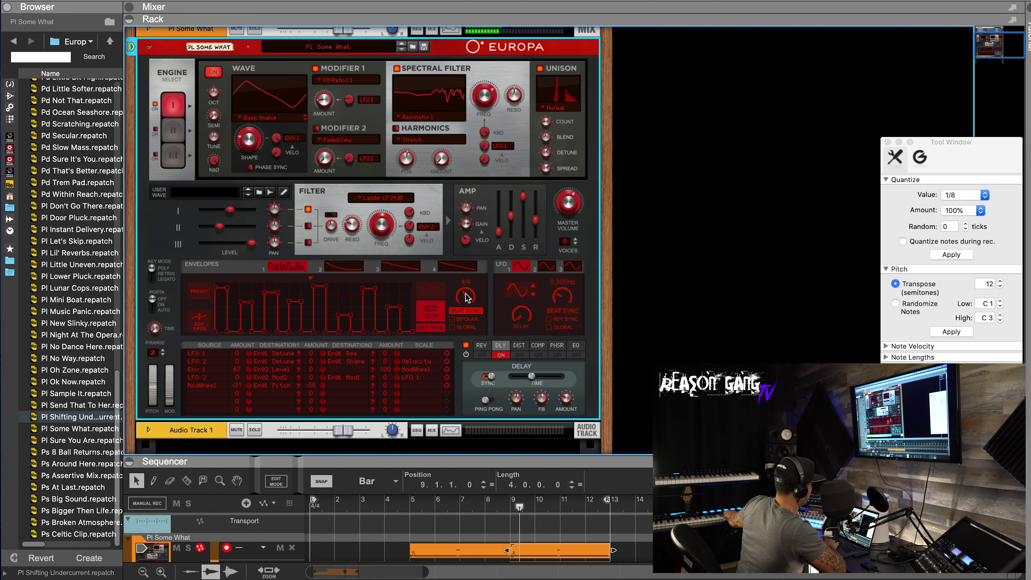
{"action": "left_click_drag", "start_coordinate": [465, 277], "coordinate": [469, 289]}
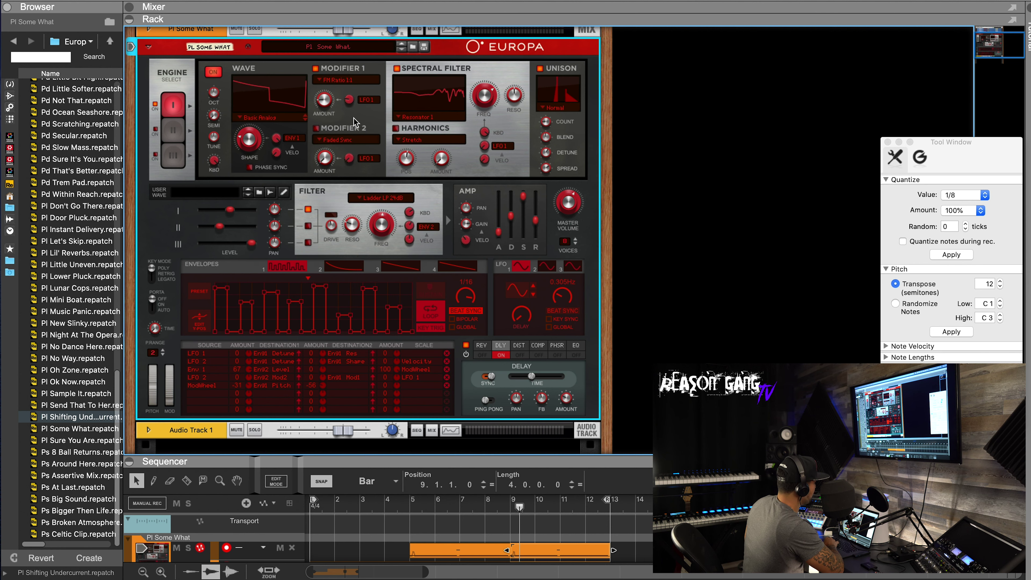
- Browse the effect types available for engine 1's Modifier 1 without changing the selection
{"action": "left_click", "coordinate": [346, 83]}
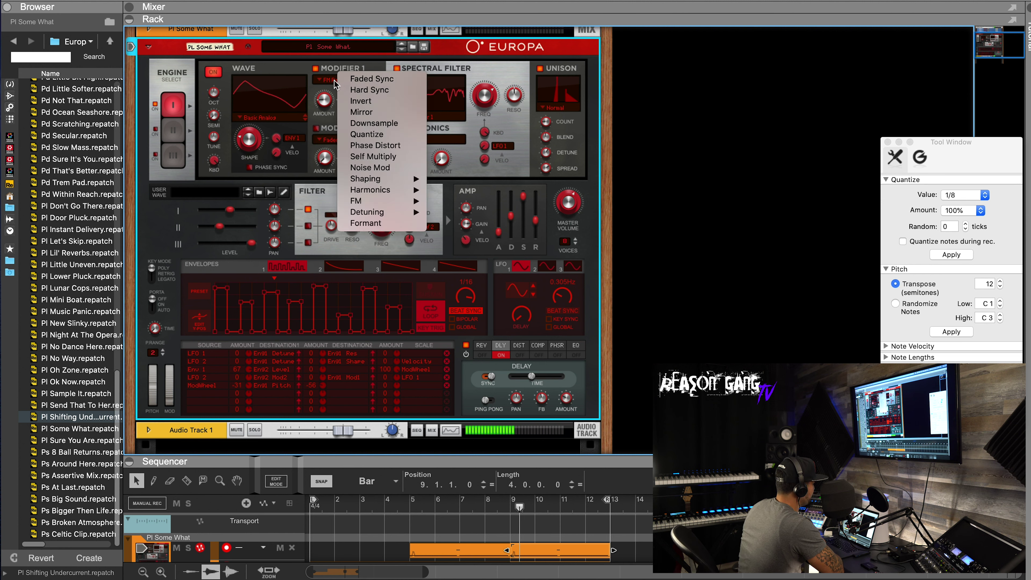
{"action": "left_click", "coordinate": [335, 84]}
{"action": "left_click", "coordinate": [335, 84]}
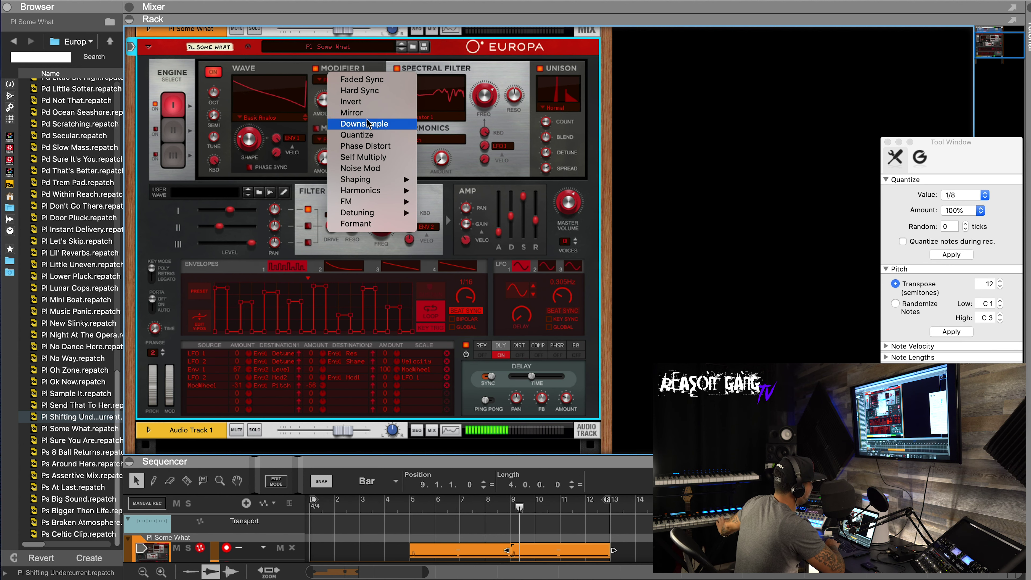
{"action": "left_click", "coordinate": [302, 106]}
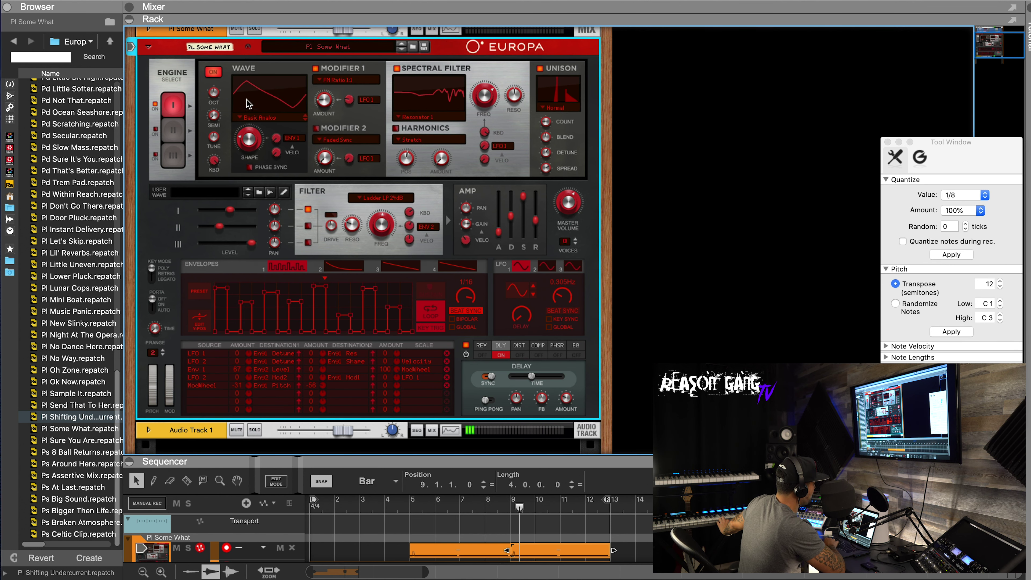
- Switch engine 1's Modifier 1 modulation source to Envelope 1 and set the modulation amount to 85.9 %
{"action": "left_click_drag", "start_coordinate": [254, 155], "coordinate": [264, 104]}
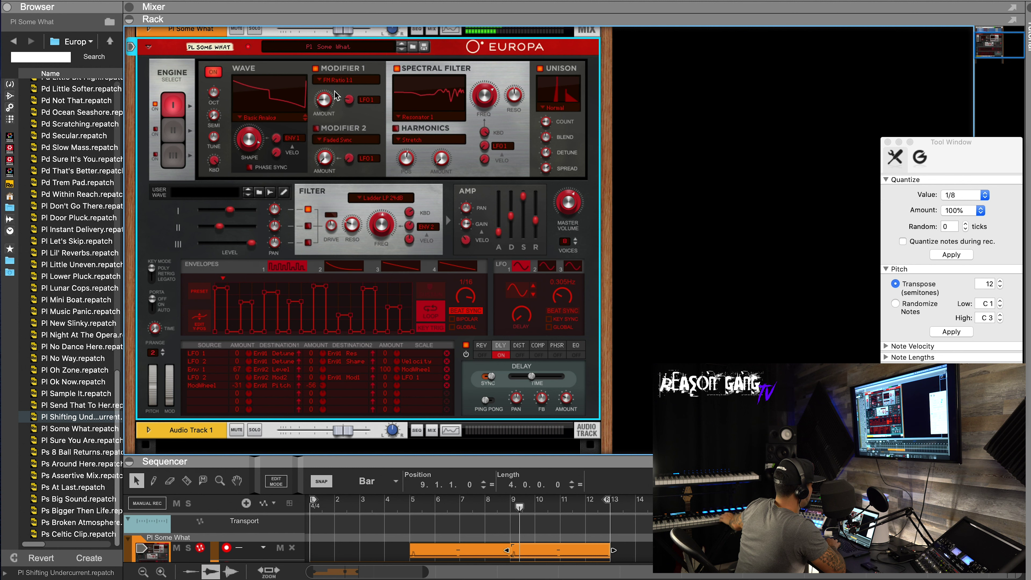
{"action": "left_click", "coordinate": [365, 100]}
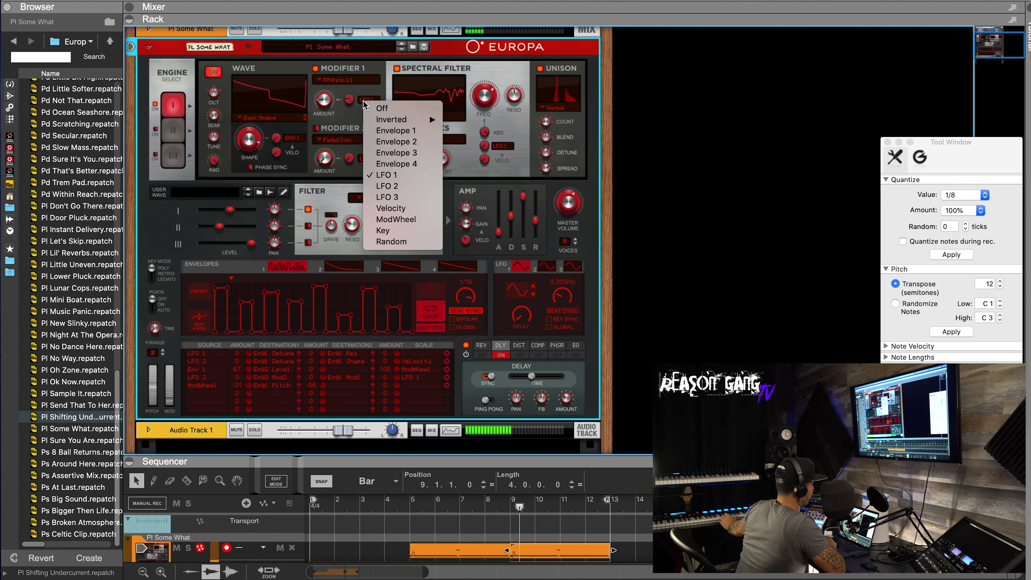
{"action": "left_click", "coordinate": [375, 133]}
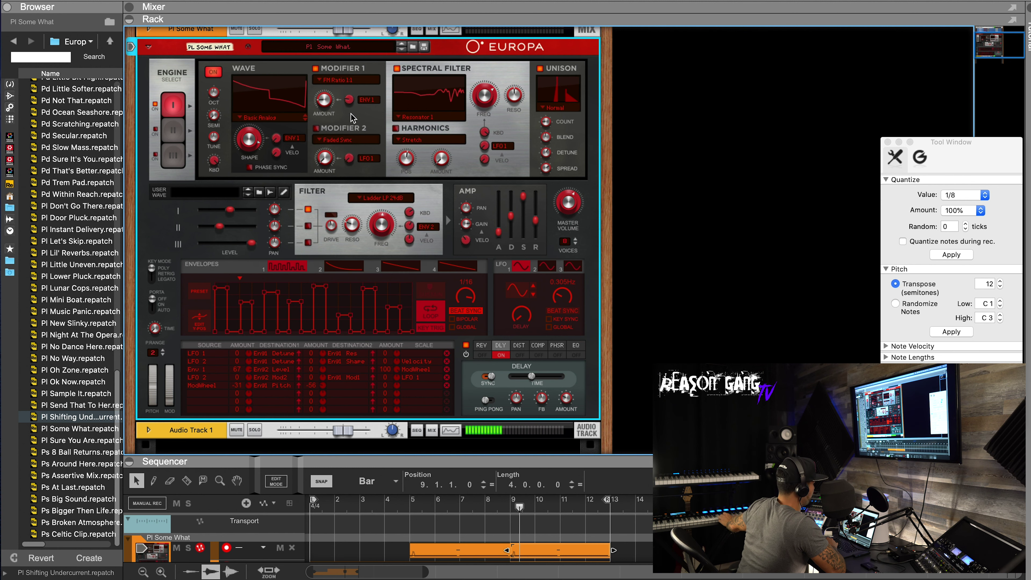
{"action": "left_click", "coordinate": [349, 101]}
{"action": "left_click_drag", "start_coordinate": [349, 98], "coordinate": [348, 103]}
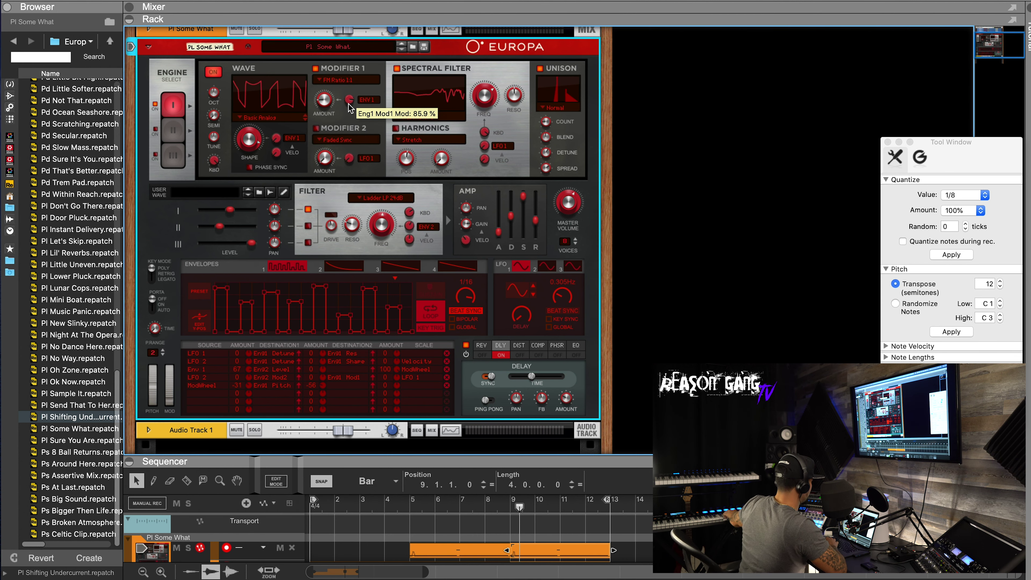
- Slow envelope 1 to a 4/4 rate and load the single sine-shaped preset curve into it
{"action": "left_click_drag", "start_coordinate": [327, 106], "coordinate": [354, 116]}
{"action": "left_click_drag", "start_coordinate": [470, 296], "coordinate": [474, 336]}
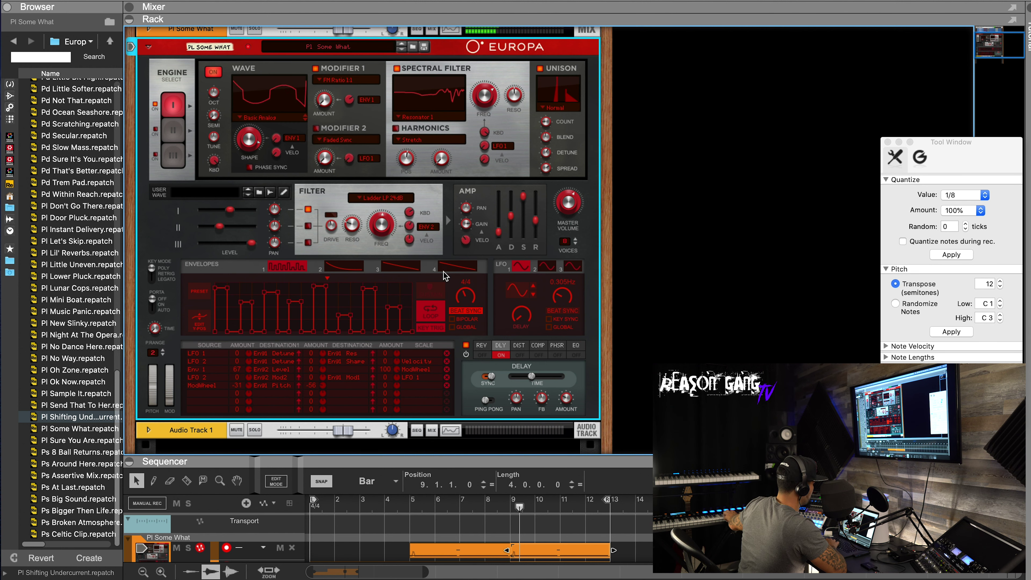
{"action": "left_click", "coordinate": [199, 293]}
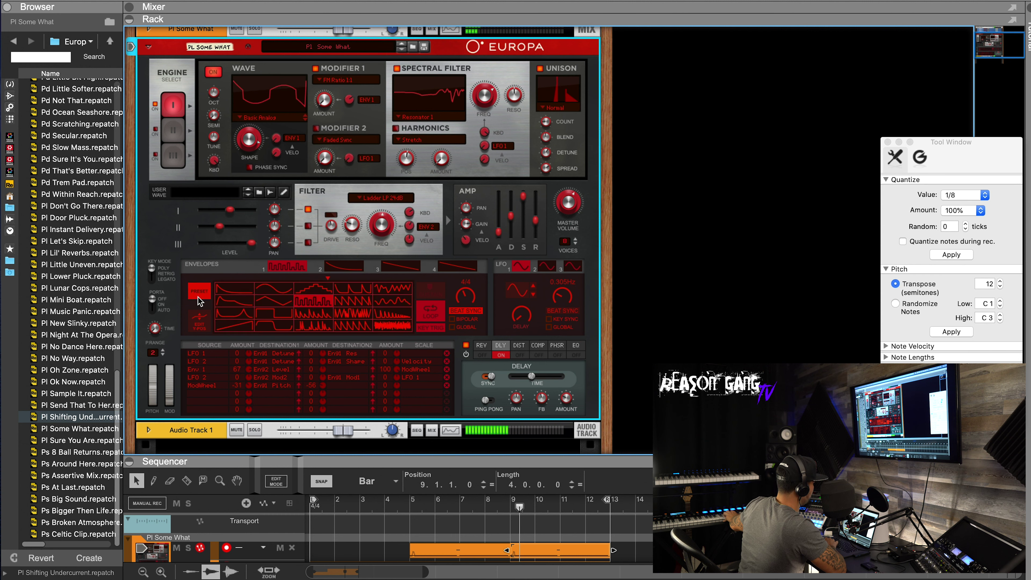
{"action": "left_click", "coordinate": [272, 288]}
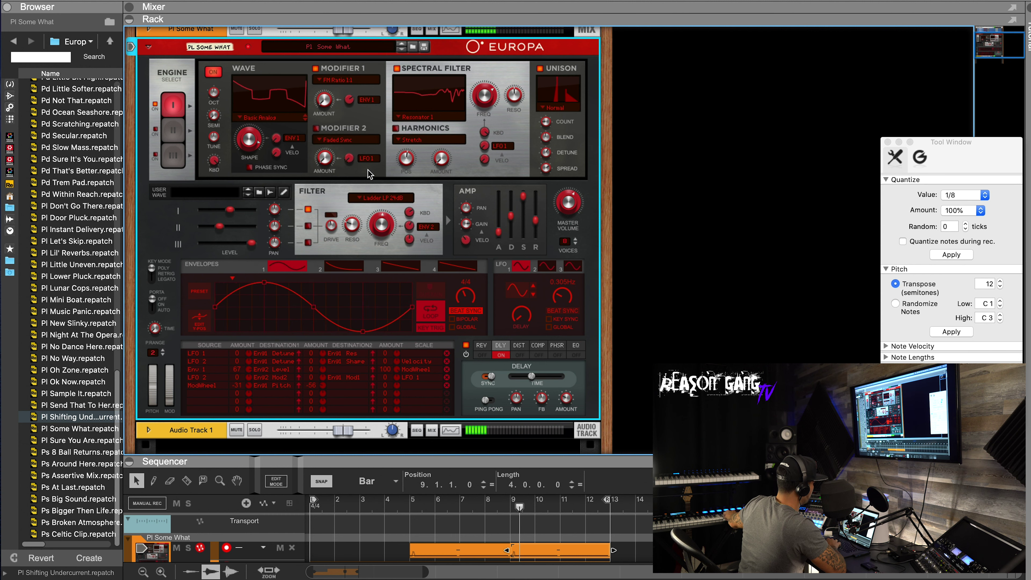
- Change engine 1's Modifier 1 to Hard Sync and set its Envelope 1 modulation amount to 18.8 %
{"action": "left_click_drag", "start_coordinate": [325, 81], "coordinate": [325, 73]}
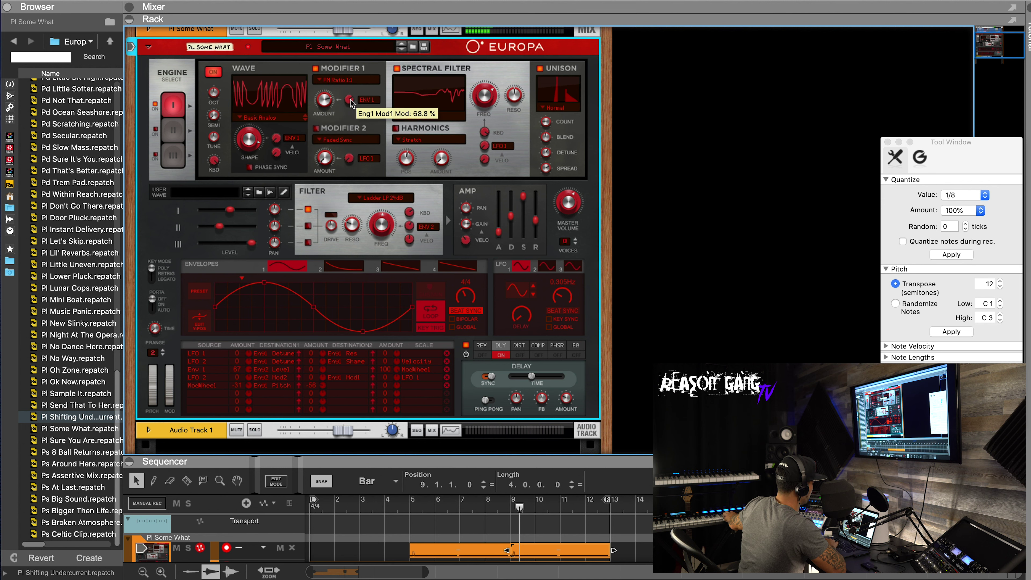
{"action": "left_click", "coordinate": [348, 81]}
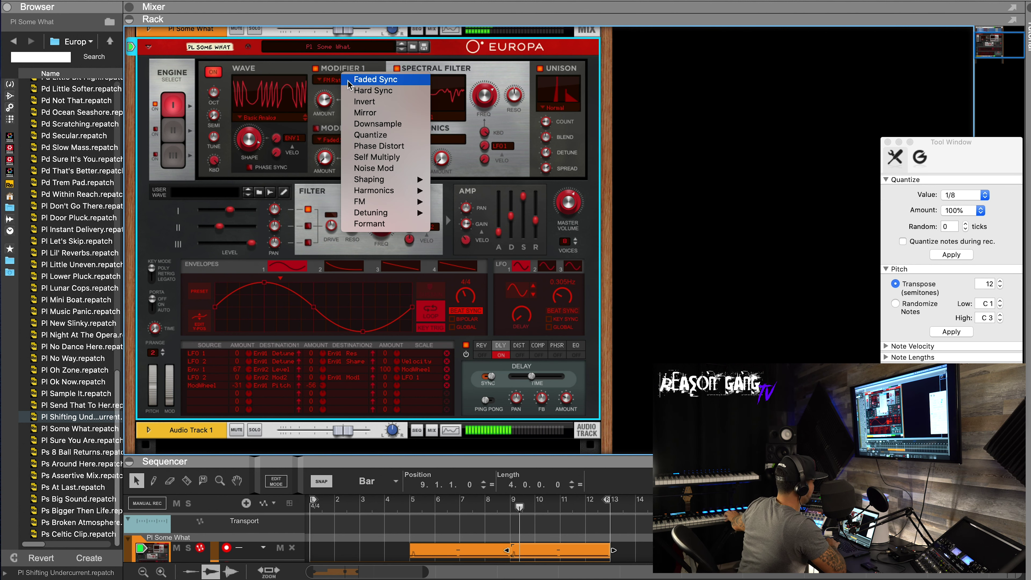
{"action": "left_click", "coordinate": [365, 91]}
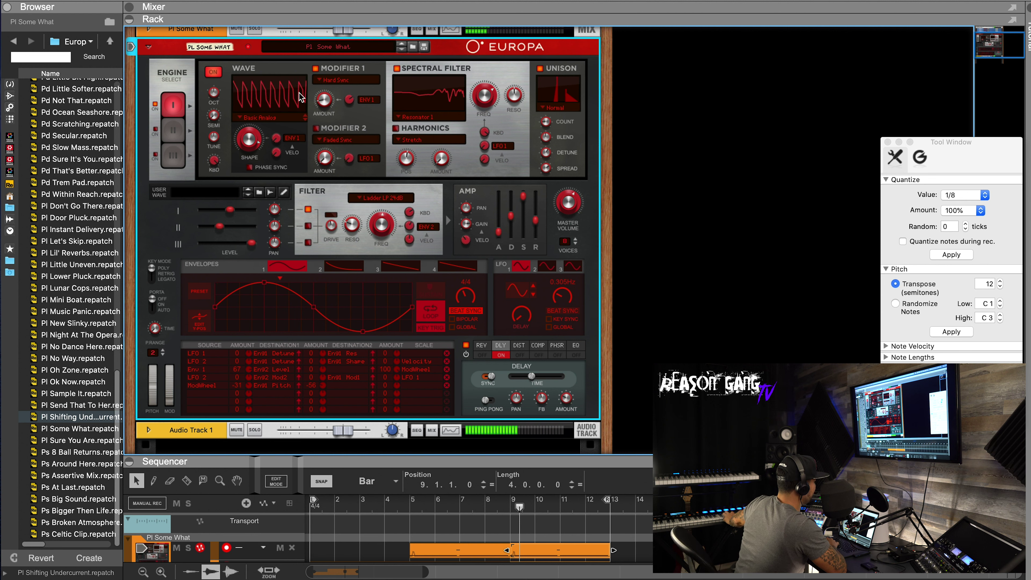
{"action": "left_click", "coordinate": [347, 80]}
{"action": "left_click", "coordinate": [347, 89]}
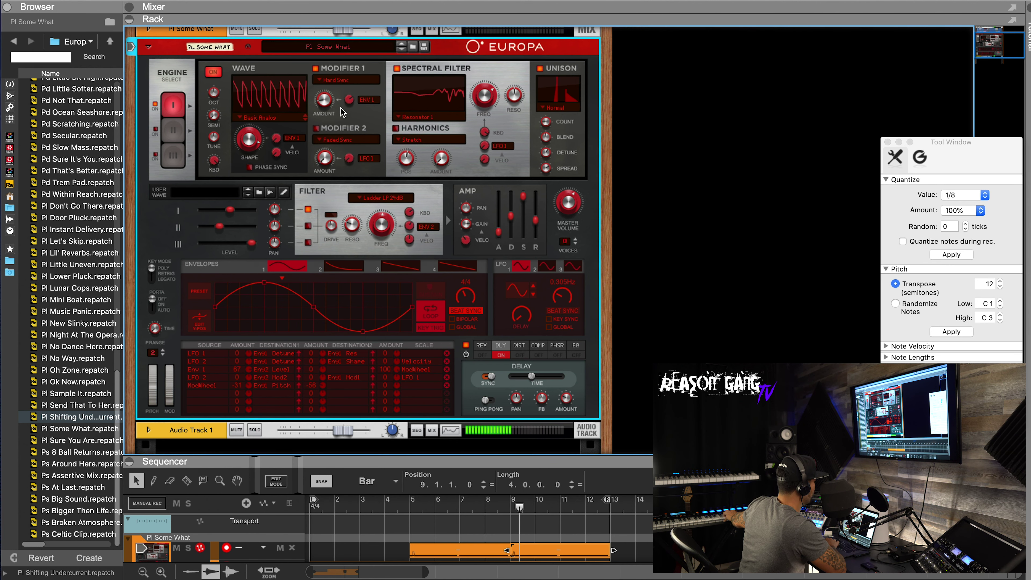
{"action": "mouse_move", "coordinate": [352, 101]}
{"action": "left_mouse_down"}
{"action": "mouse_move", "coordinate": [359, 125]}
{"action": "mouse_move", "coordinate": [350, 99]}
{"action": "left_mouse_up"}
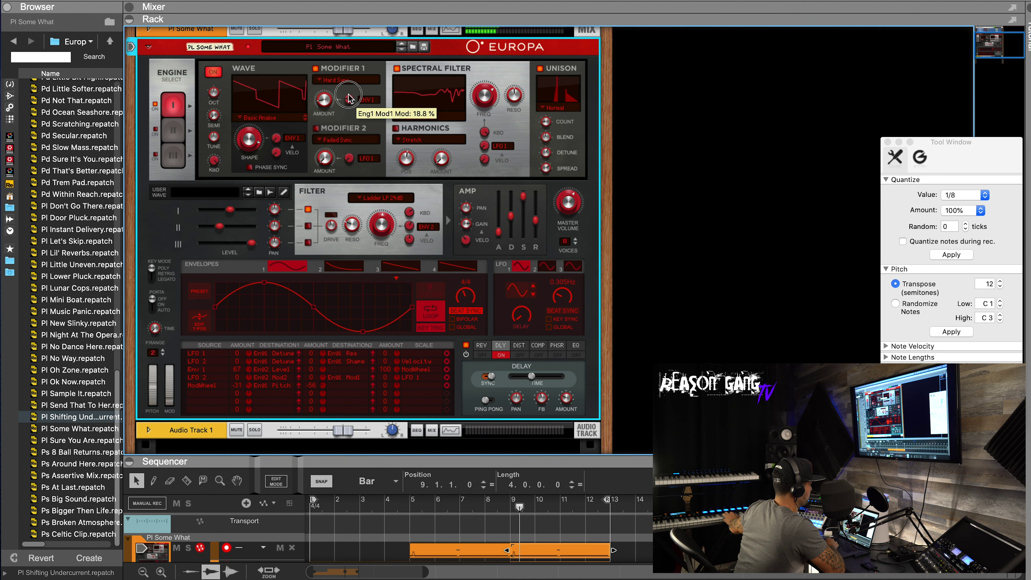
- Try the Mirror effect in Modifier 1 and vary its amount and envelope modulation
{"action": "left_click", "coordinate": [351, 81]}
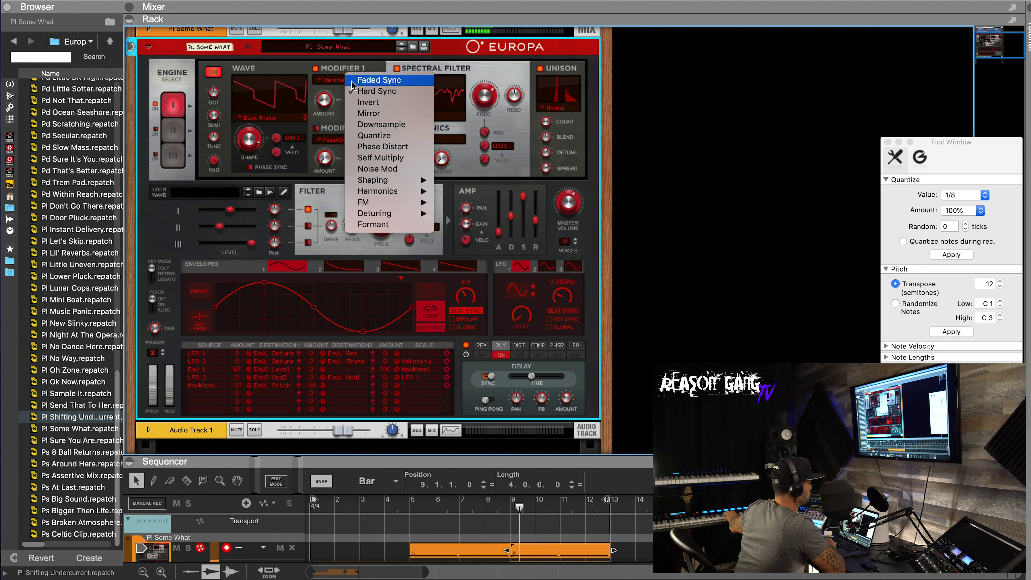
{"action": "left_click", "coordinate": [368, 113]}
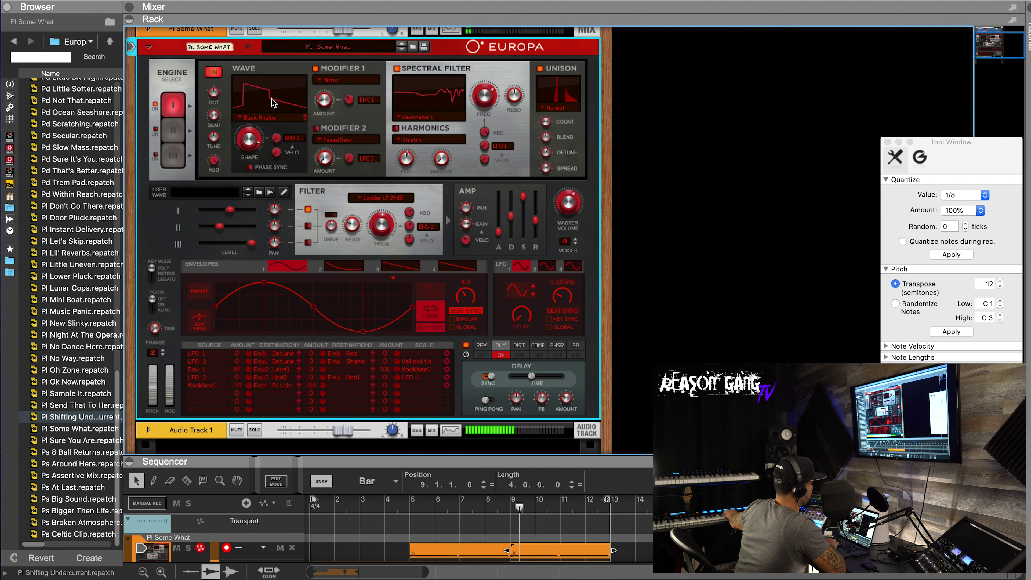
{"action": "left_click_drag", "start_coordinate": [324, 99], "coordinate": [322, 80]}
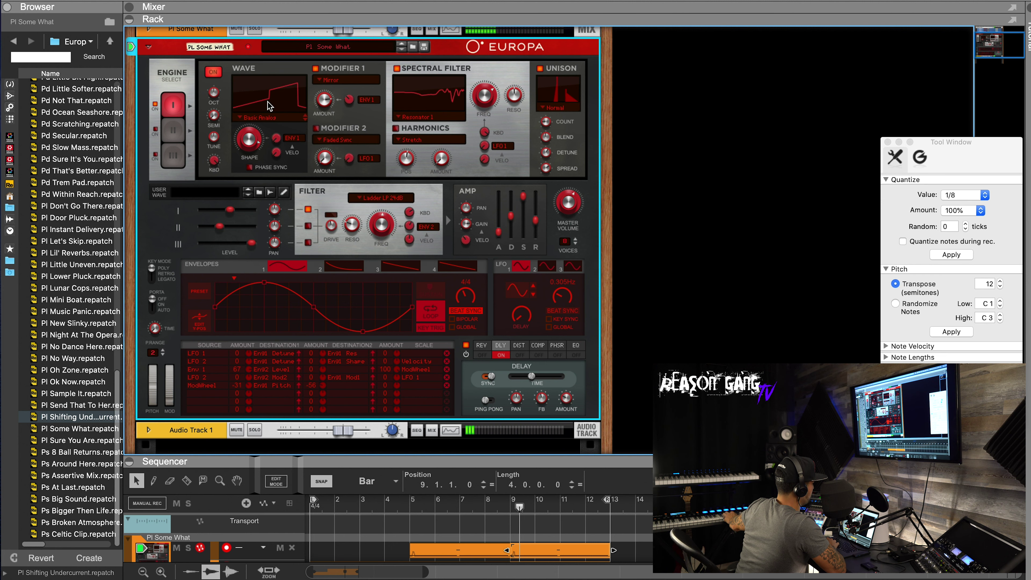
{"action": "left_click_drag", "start_coordinate": [351, 103], "coordinate": [346, 81]}
- Try Downsample in Modifier 1 with adjusted envelope modulation, and speed up envelope 1 to a 1/4 rate
{"action": "left_click", "coordinate": [347, 80]}
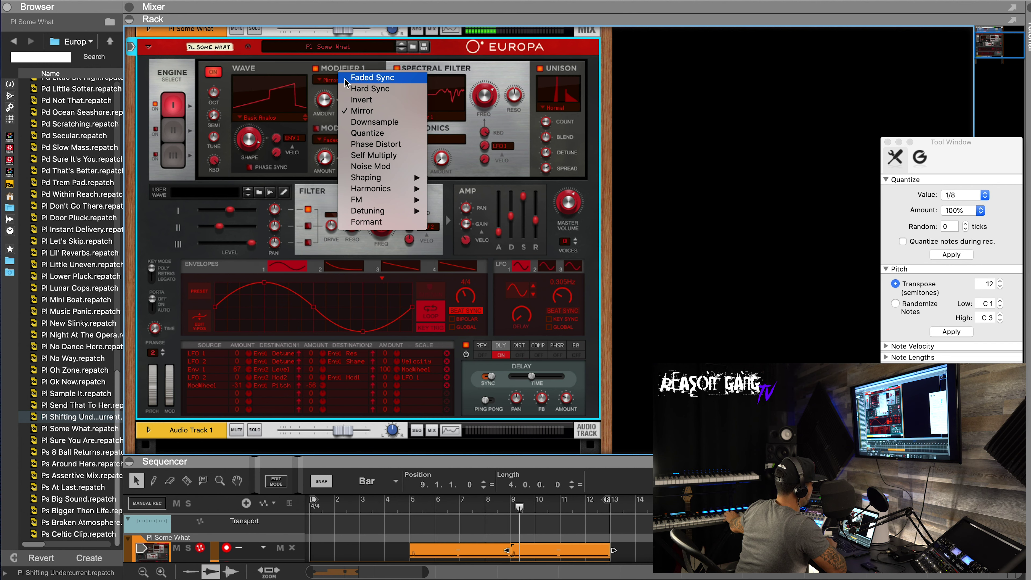
{"action": "left_click", "coordinate": [365, 123]}
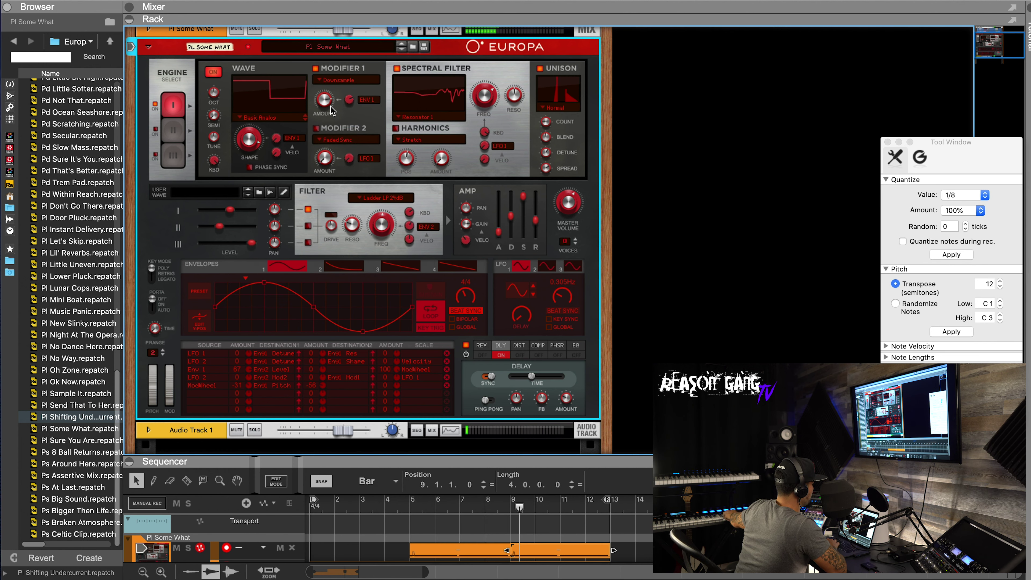
{"action": "left_click_drag", "start_coordinate": [348, 105], "coordinate": [345, 100]}
{"action": "left_click_drag", "start_coordinate": [461, 293], "coordinate": [462, 282]}
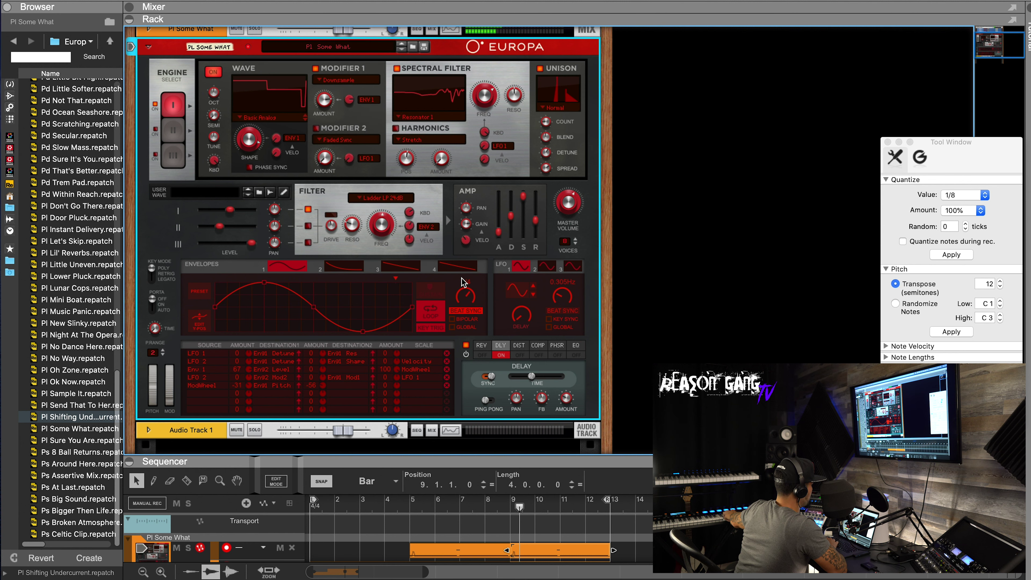
- Try the Quantize effect in Modifier 1 with its amount set to 40.6 %
{"action": "left_click", "coordinate": [357, 80]}
{"action": "left_click", "coordinate": [374, 139]}
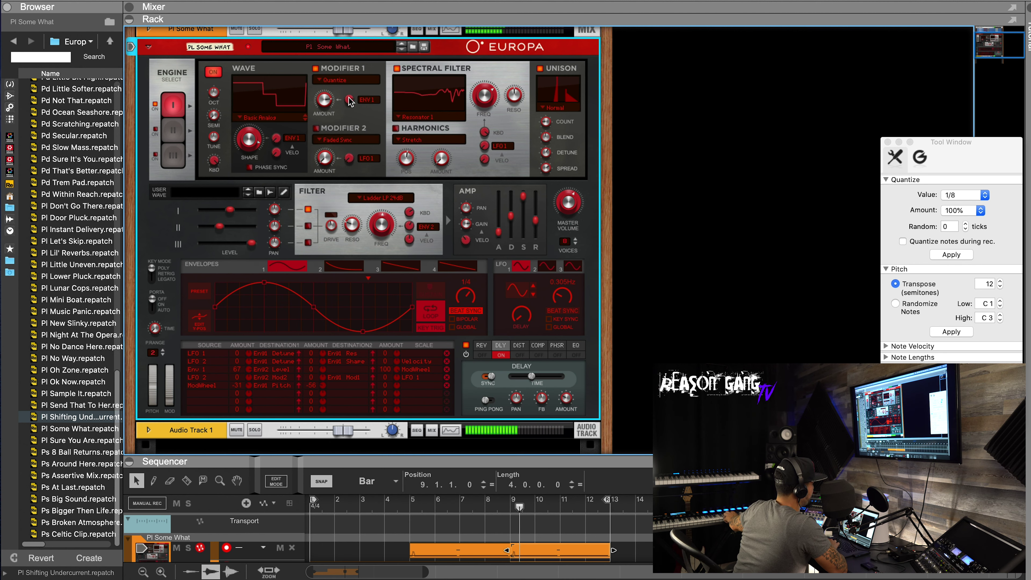
{"action": "left_click_drag", "start_coordinate": [324, 104], "coordinate": [329, 126]}
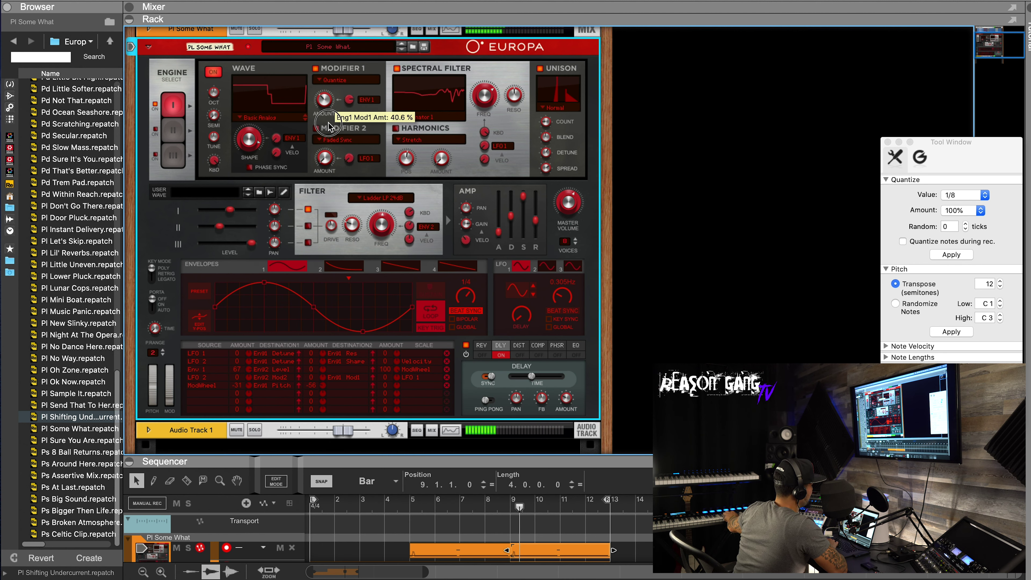
- Set Modifier 1 to the Unison7 detuning effect, slow envelope 1 to 6/4, and readjust the modifier's amount
{"action": "left_click", "coordinate": [345, 80]}
{"action": "mouse_move", "coordinate": [363, 185]}
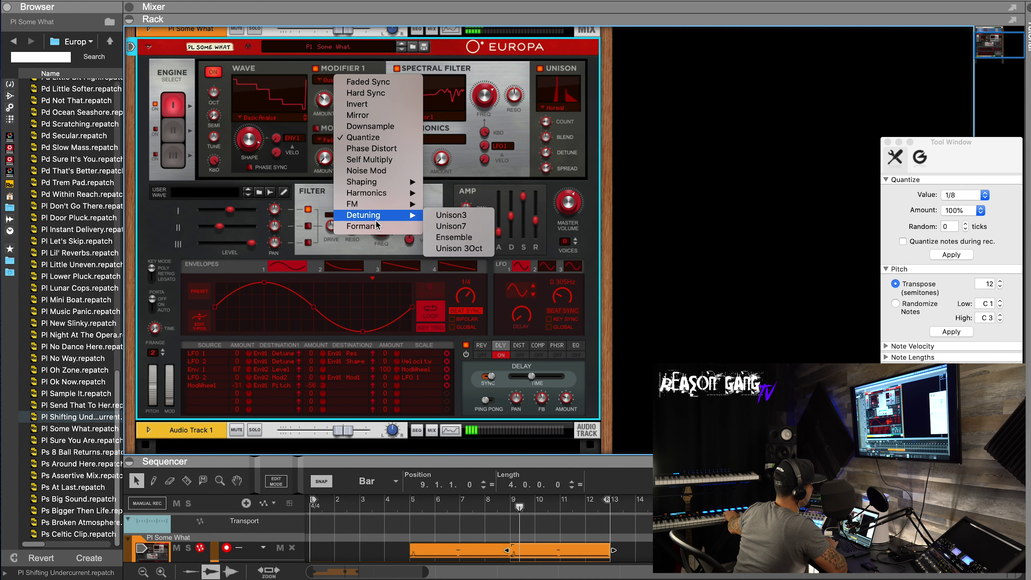
{"action": "mouse_move", "coordinate": [365, 216]}
{"action": "left_click", "coordinate": [448, 226]}
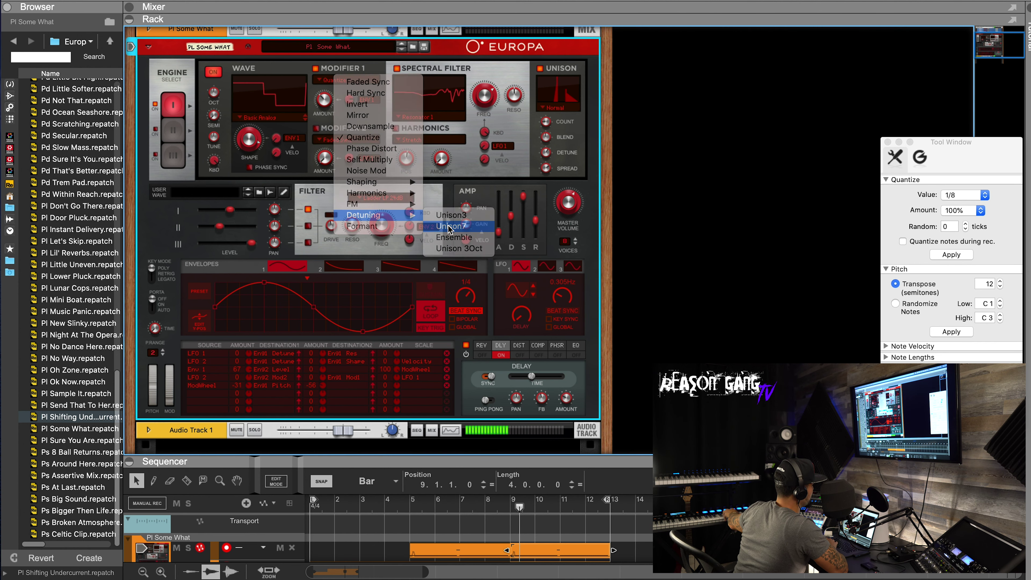
{"action": "left_click_drag", "start_coordinate": [325, 120], "coordinate": [324, 90]}
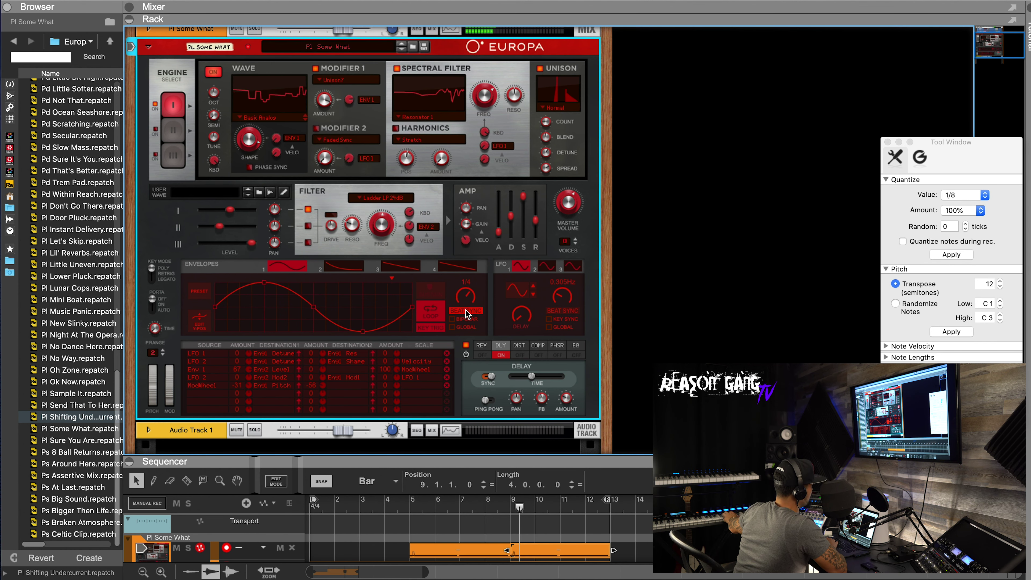
{"action": "left_click_drag", "start_coordinate": [464, 296], "coordinate": [468, 324]}
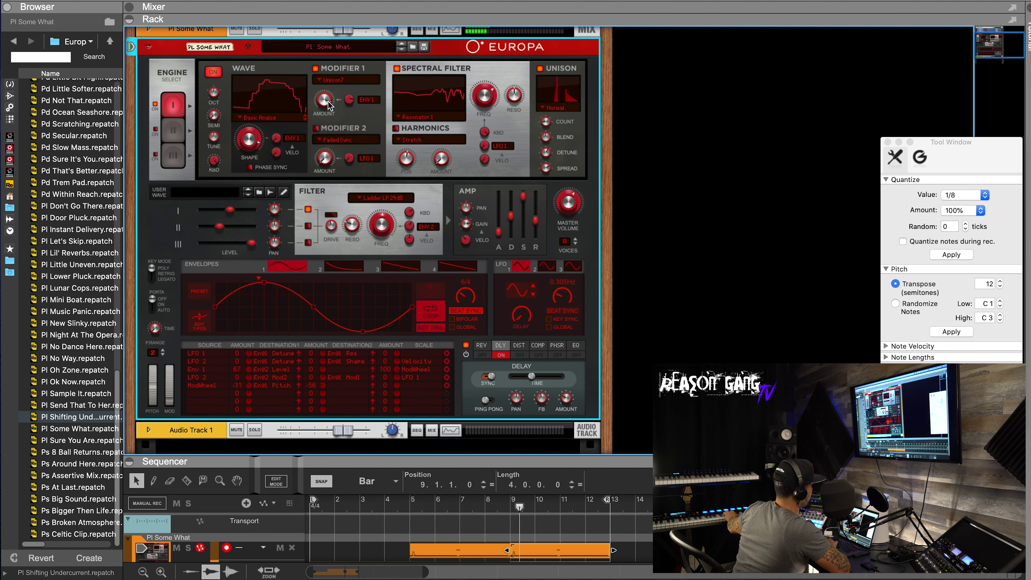
{"action": "left_click_drag", "start_coordinate": [330, 107], "coordinate": [329, 122]}
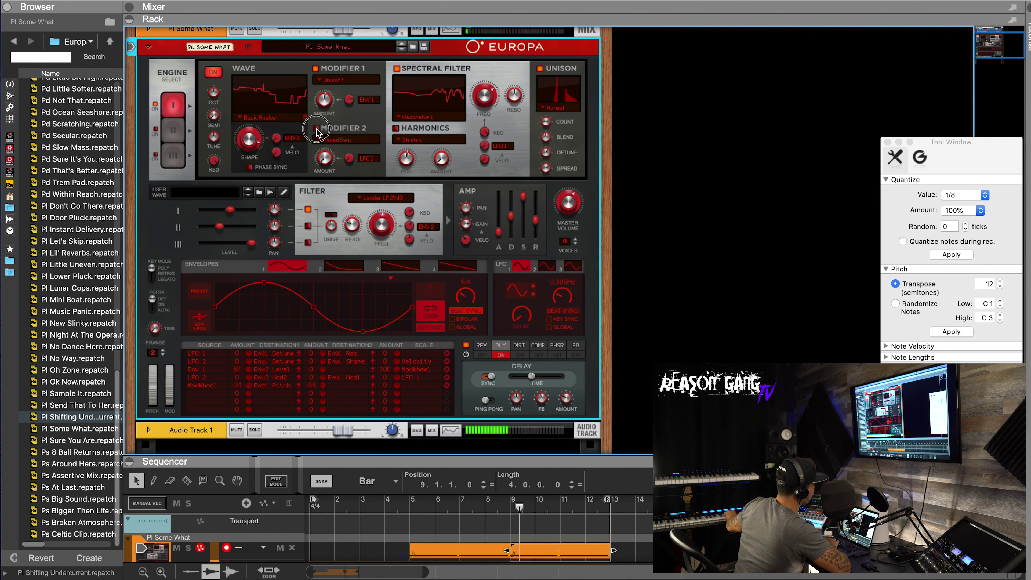
- Turn on engine 1's Modifier 2, check Modifier 1's modulation sources without changing them, and switch Modifier 1 off
{"action": "left_click", "coordinate": [347, 140]}
{"action": "left_click", "coordinate": [347, 140]}
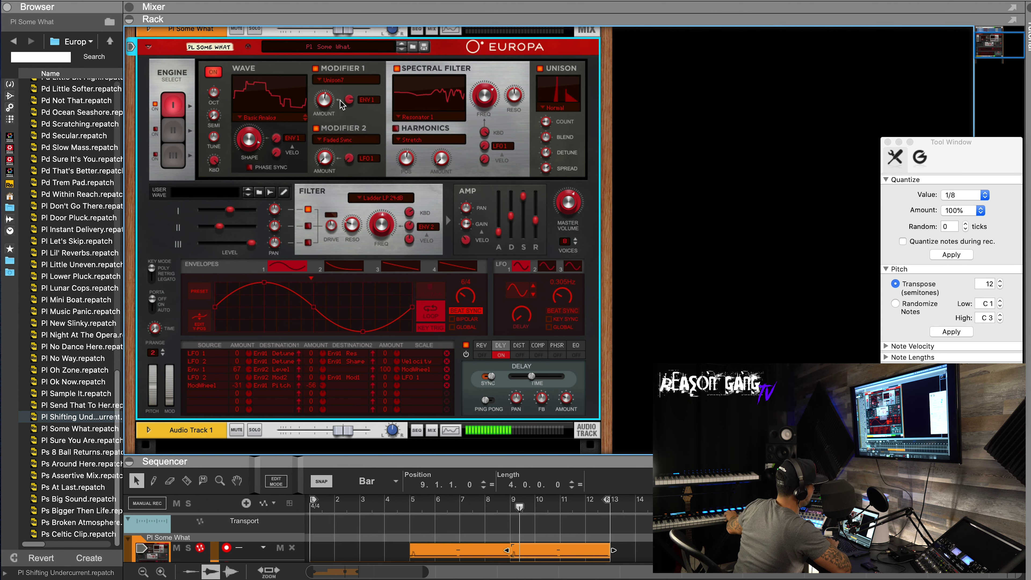
{"action": "left_click", "coordinate": [367, 99]}
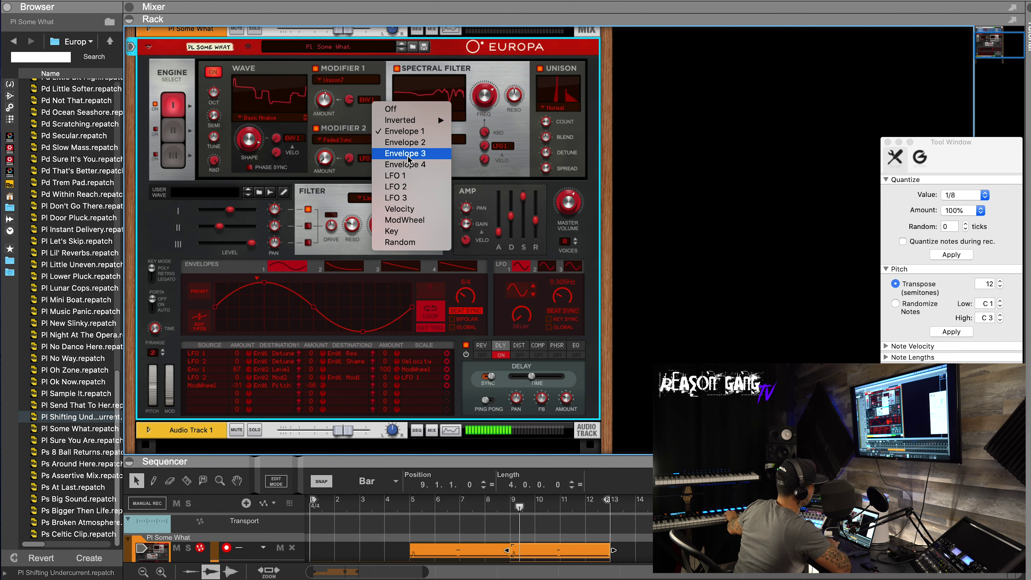
{"action": "left_click", "coordinate": [323, 86]}
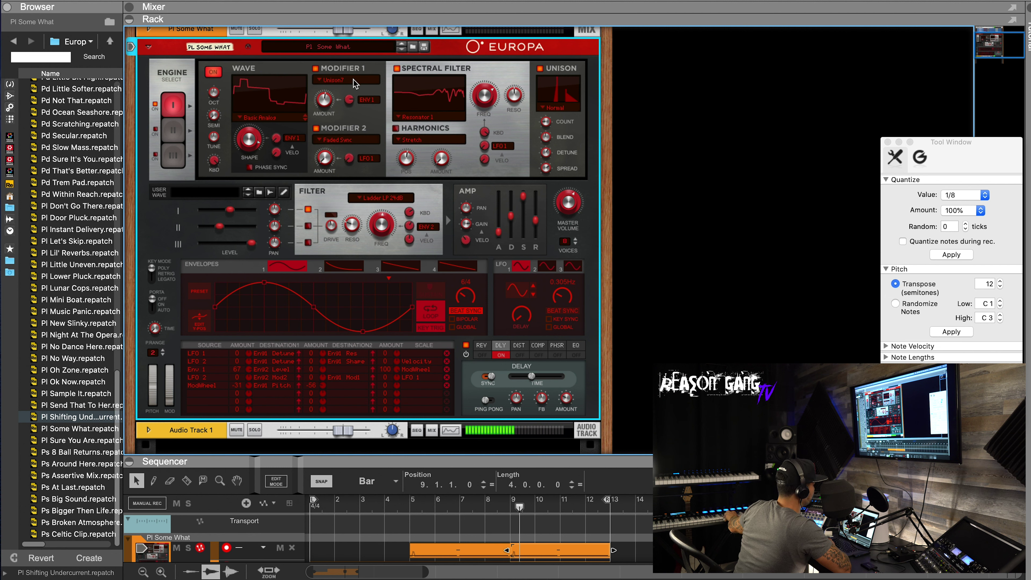
{"action": "left_click", "coordinate": [315, 69]}
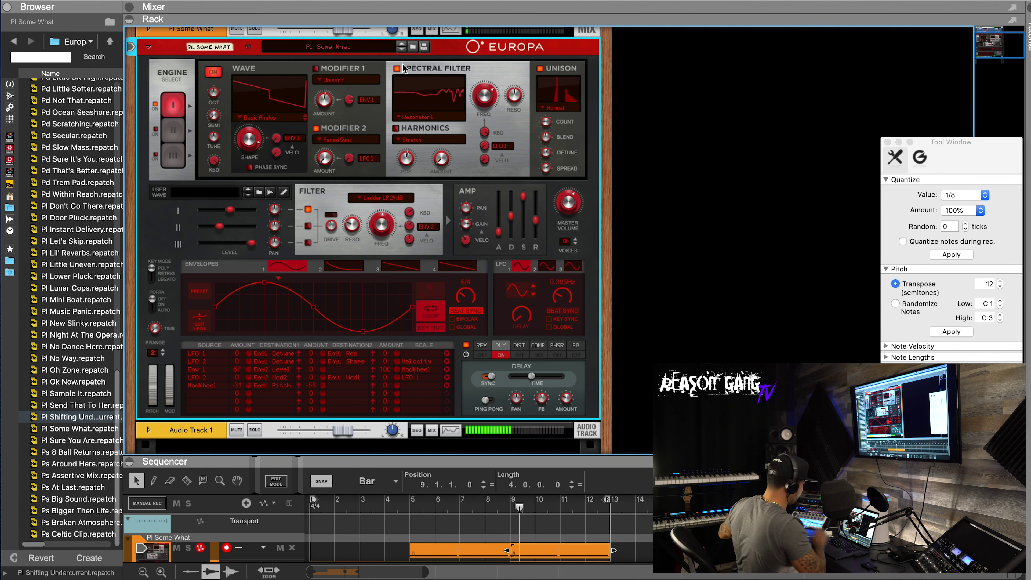
- Play from bar 5, check the spectral filter types while keeping Resonator 1, and set the filter's resonance to 59.4 %
{"action": "left_click", "coordinate": [410, 507]}
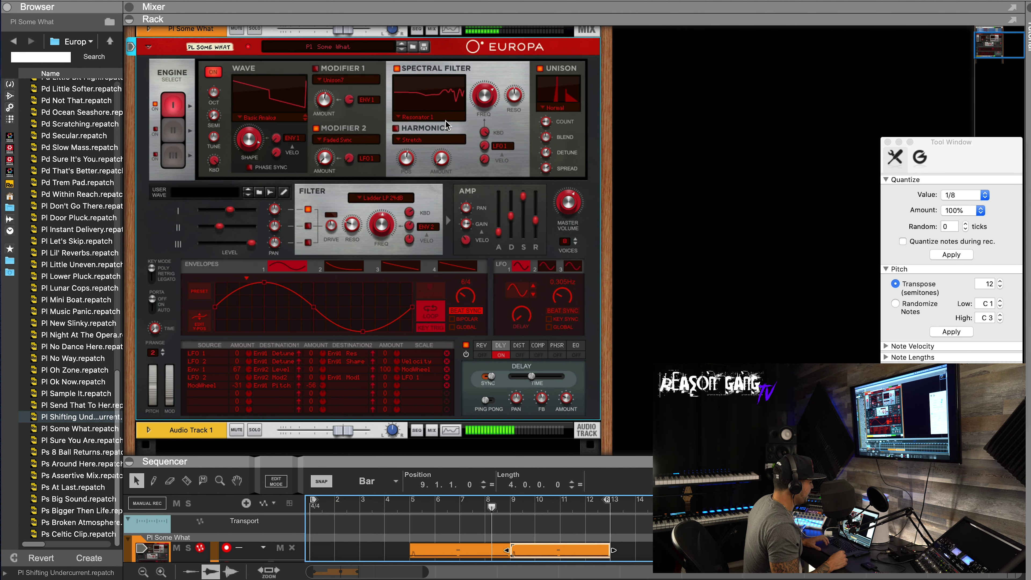
{"action": "left_click", "coordinate": [416, 117]}
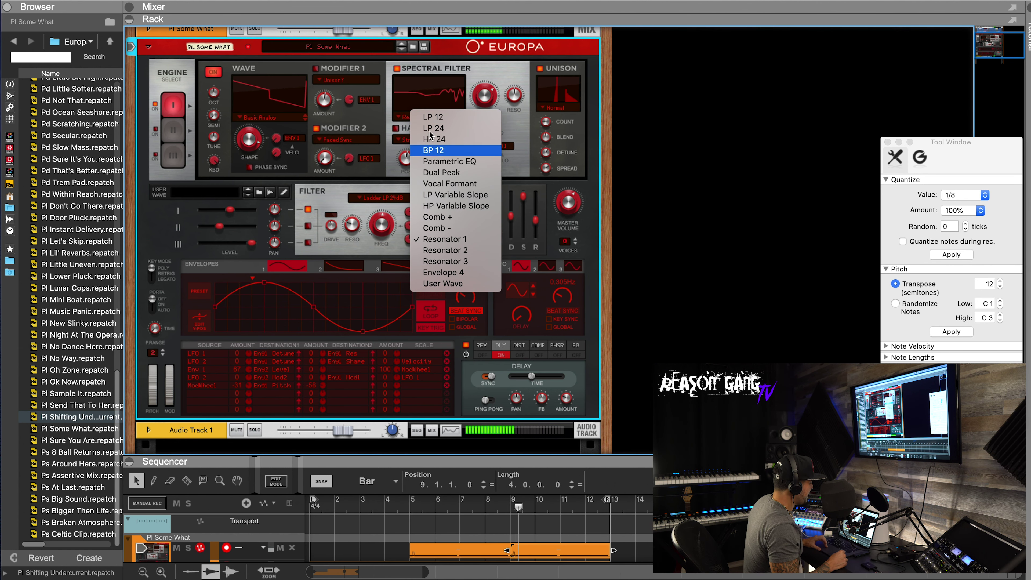
{"action": "left_click", "coordinate": [489, 98]}
{"action": "left_click_drag", "start_coordinate": [489, 98], "coordinate": [513, 93]}
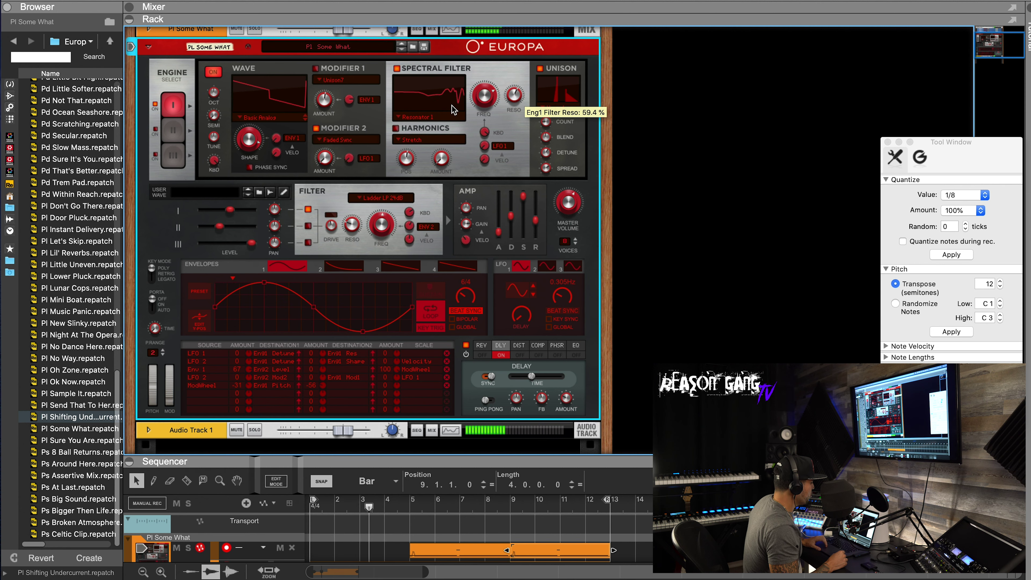
- Modulate engine 1's spectral filter frequency from LFO 2 with an adjusted amount, and beat-sync LFO 2 at a new rate
{"action": "left_click", "coordinate": [493, 149]}
{"action": "left_click", "coordinate": [541, 232]}
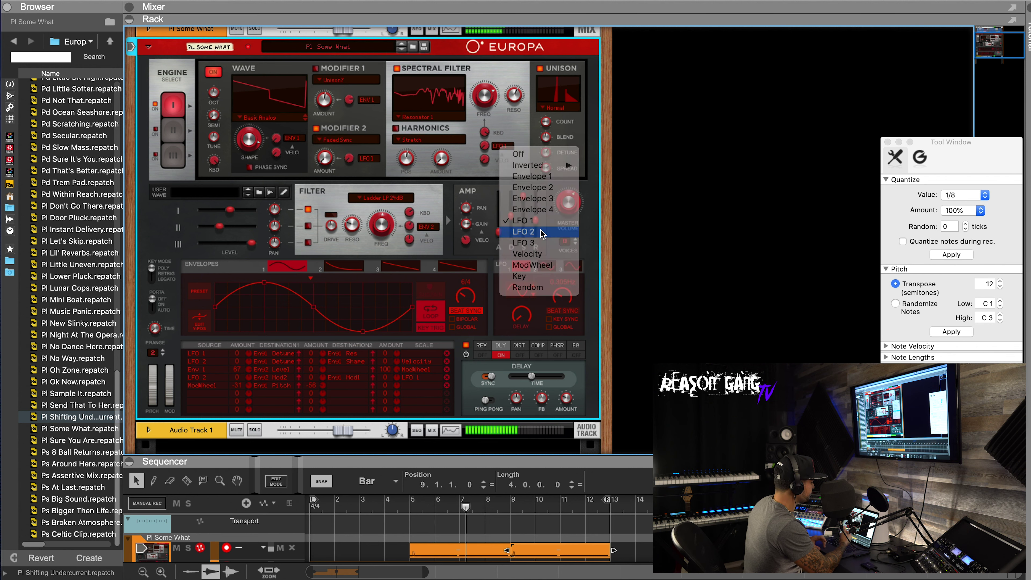
{"action": "left_click", "coordinate": [542, 268]}
{"action": "left_click_drag", "start_coordinate": [487, 145], "coordinate": [491, 116]}
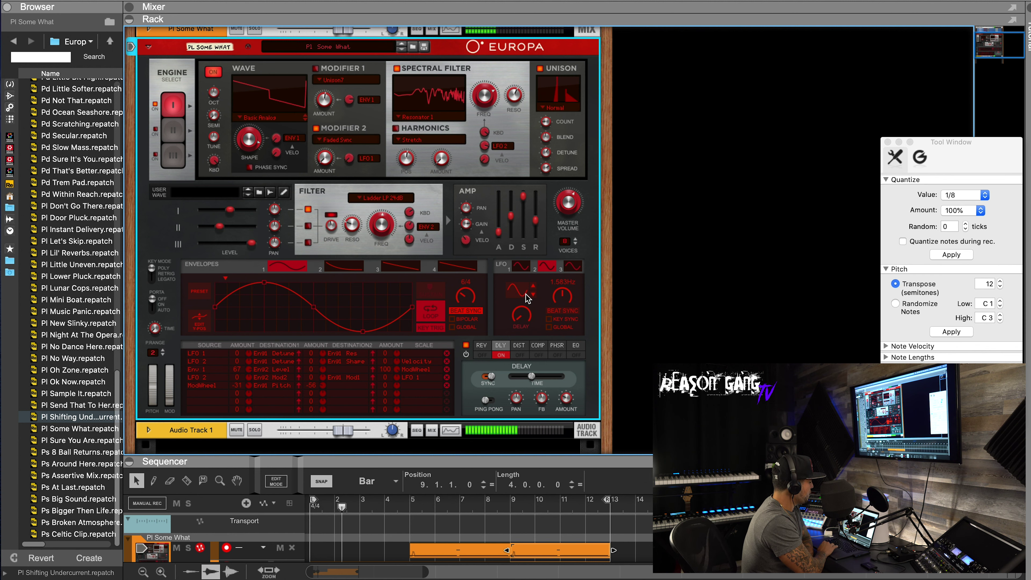
{"action": "left_click", "coordinate": [557, 312]}
{"action": "left_click_drag", "start_coordinate": [563, 294], "coordinate": [566, 286]}
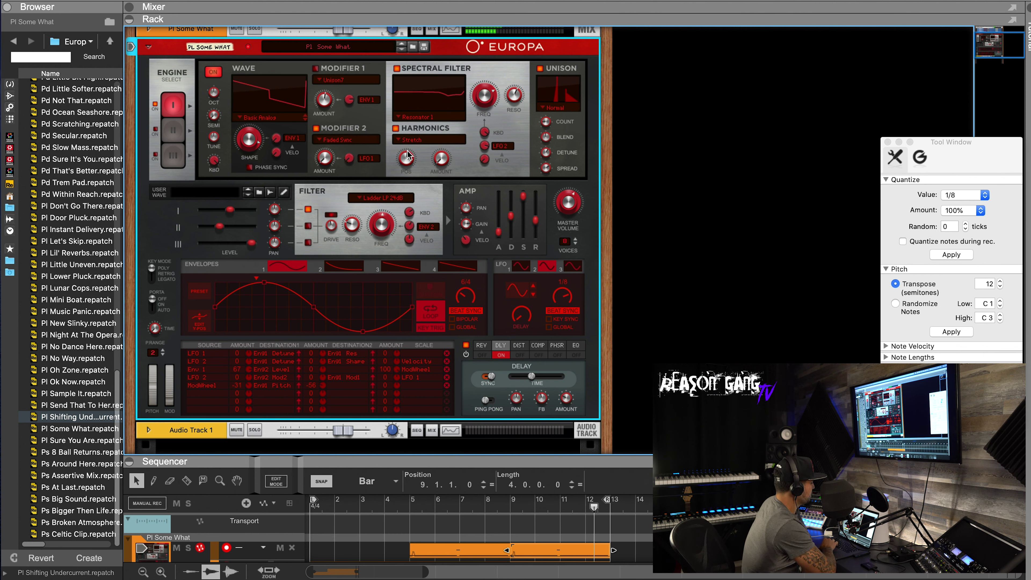
- Audition the Ensemble harmonics type on engine 1, switch it to HF Noise, and adjust the harmonics position
{"action": "left_click_drag", "start_coordinate": [436, 163], "coordinate": [426, 140]}
{"action": "left_click", "coordinate": [418, 141]}
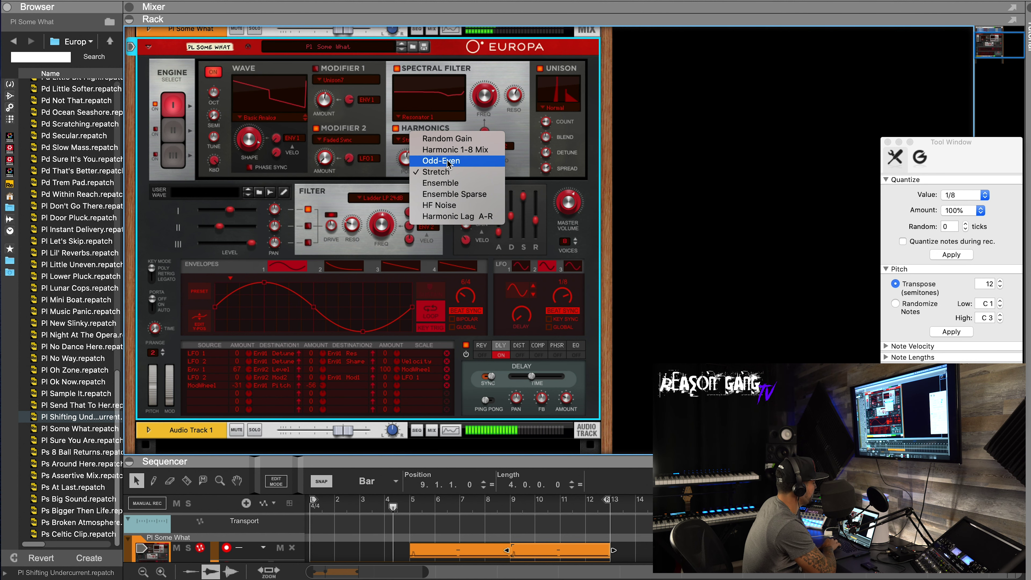
{"action": "left_click", "coordinate": [440, 183]}
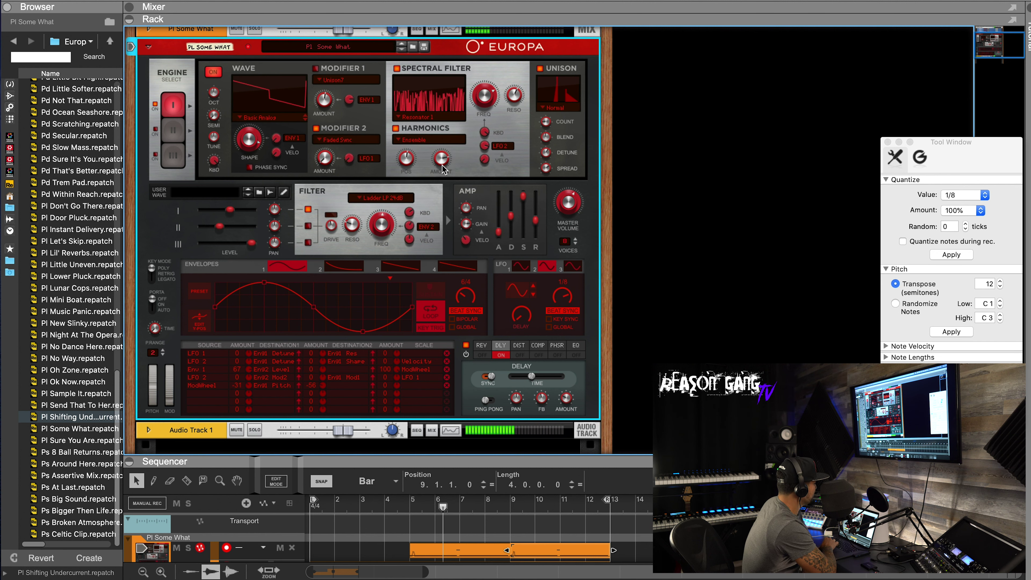
{"action": "left_click", "coordinate": [439, 140]}
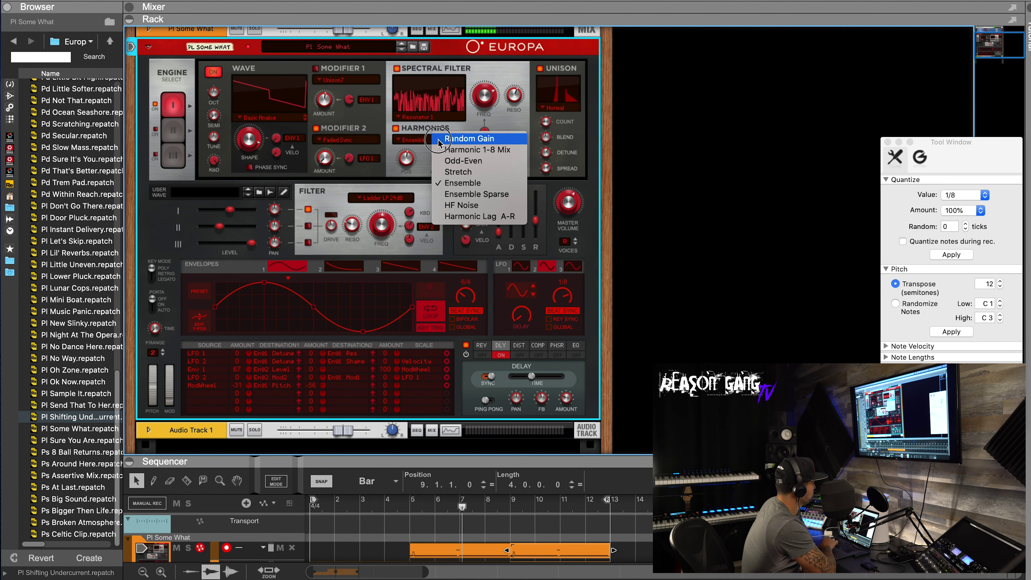
{"action": "left_click", "coordinate": [453, 206]}
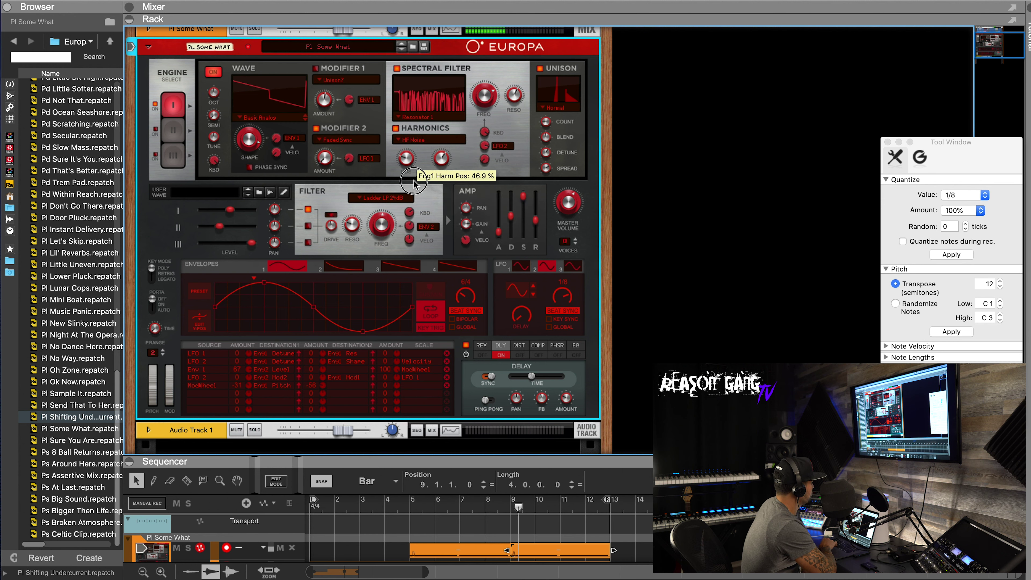
{"action": "left_click", "coordinate": [442, 142]}
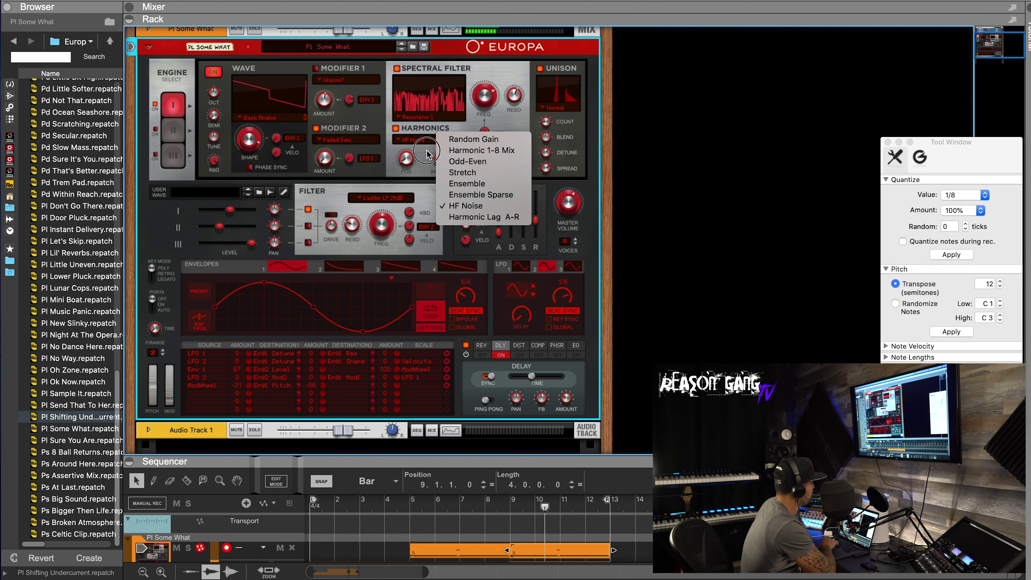
{"action": "left_click", "coordinate": [421, 135]}
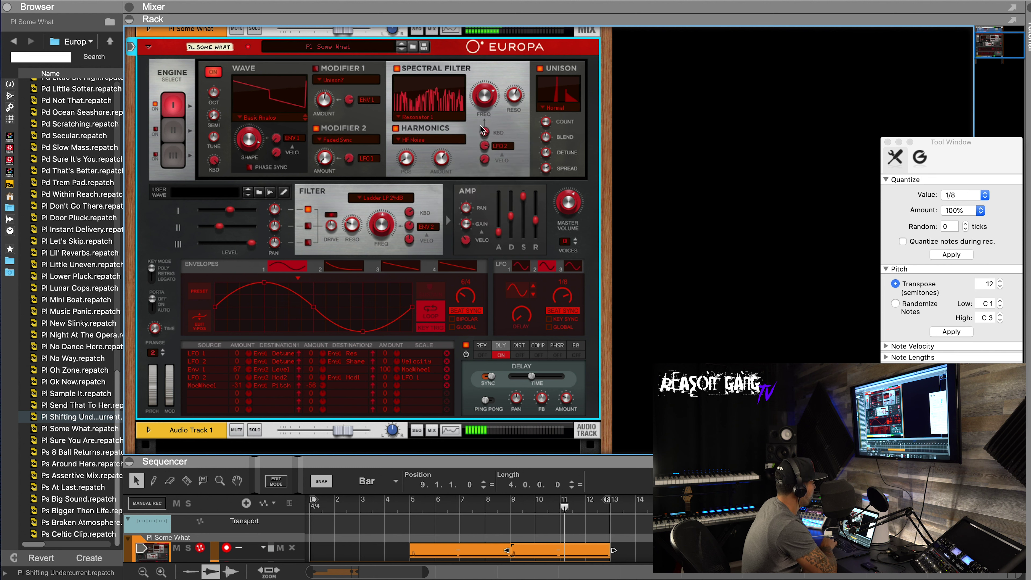
{"action": "mouse_move", "coordinate": [486, 104]}
{"action": "left_mouse_down"}
{"action": "mouse_move", "coordinate": [491, 128]}
{"action": "mouse_move", "coordinate": [489, 104]}
{"action": "left_mouse_up"}
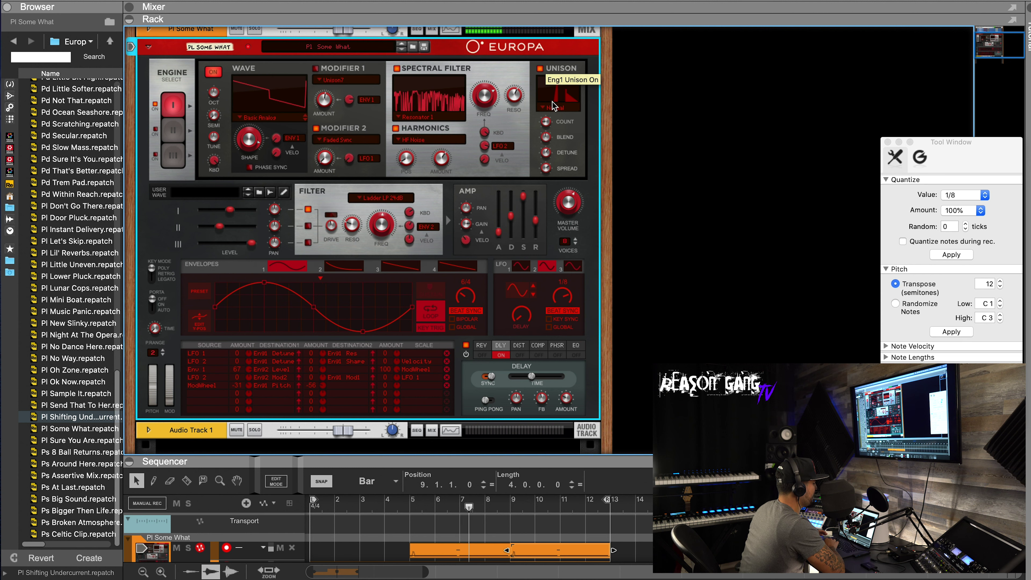
- Raise the count and blend of engine 1's unison, and reduce its detune after auditioning it
{"action": "left_click_drag", "start_coordinate": [548, 125], "coordinate": [550, 64]}
{"action": "mouse_move", "coordinate": [548, 144]}
{"action": "left_mouse_down"}
{"action": "mouse_move", "coordinate": [549, 107]}
{"action": "mouse_move", "coordinate": [553, 188]}
{"action": "mouse_move", "coordinate": [548, 108]}
{"action": "mouse_move", "coordinate": [548, 126]}
{"action": "left_mouse_up"}
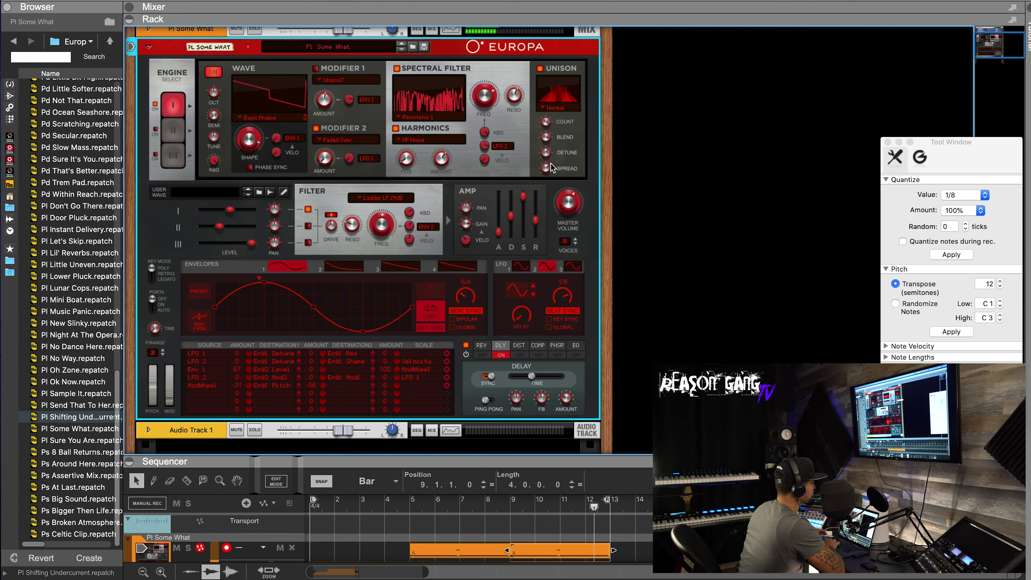
{"action": "left_click", "coordinate": [545, 155]}
{"action": "left_click_drag", "start_coordinate": [544, 156], "coordinate": [544, 157]}
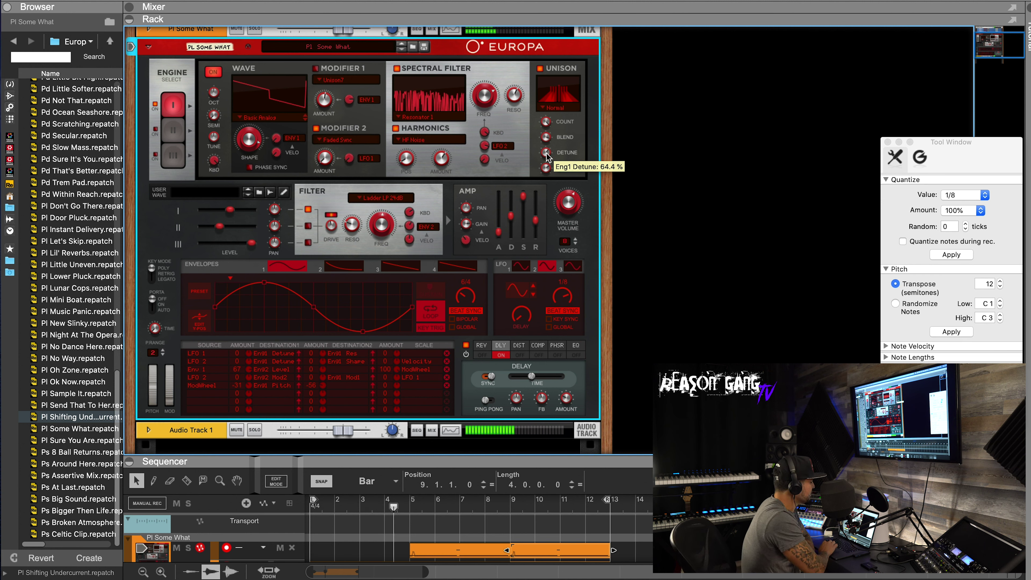
{"action": "mouse_move", "coordinate": [548, 156]}
{"action": "left_mouse_down"}
{"action": "mouse_move", "coordinate": [545, 140]}
{"action": "mouse_move", "coordinate": [556, 209]}
{"action": "mouse_move", "coordinate": [548, 154]}
{"action": "mouse_move", "coordinate": [546, 171]}
{"action": "left_mouse_up"}
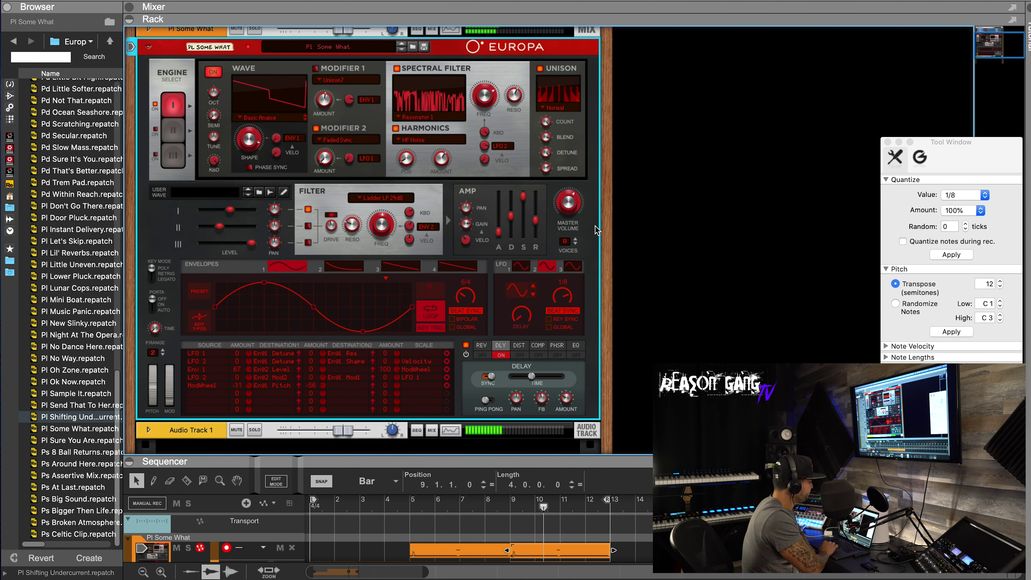
- Try a shorter amp decay and audition the amp sustain between minimum and 100 %, leaving it slightly below maximum
{"action": "scroll", "coordinate": [560, 228], "scroll_direction": "down", "scroll_amount": 3}
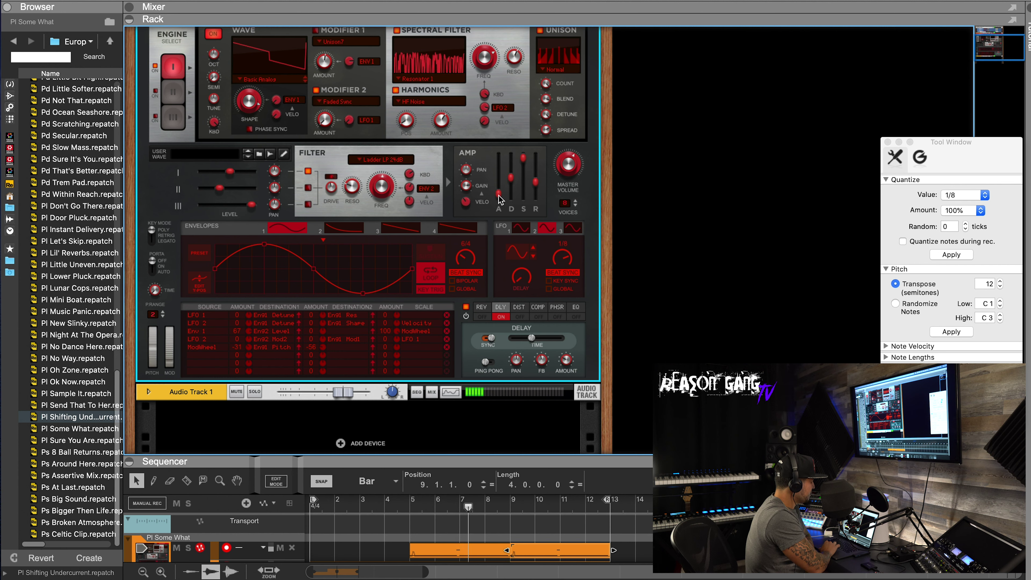
{"action": "mouse_move", "coordinate": [499, 196]}
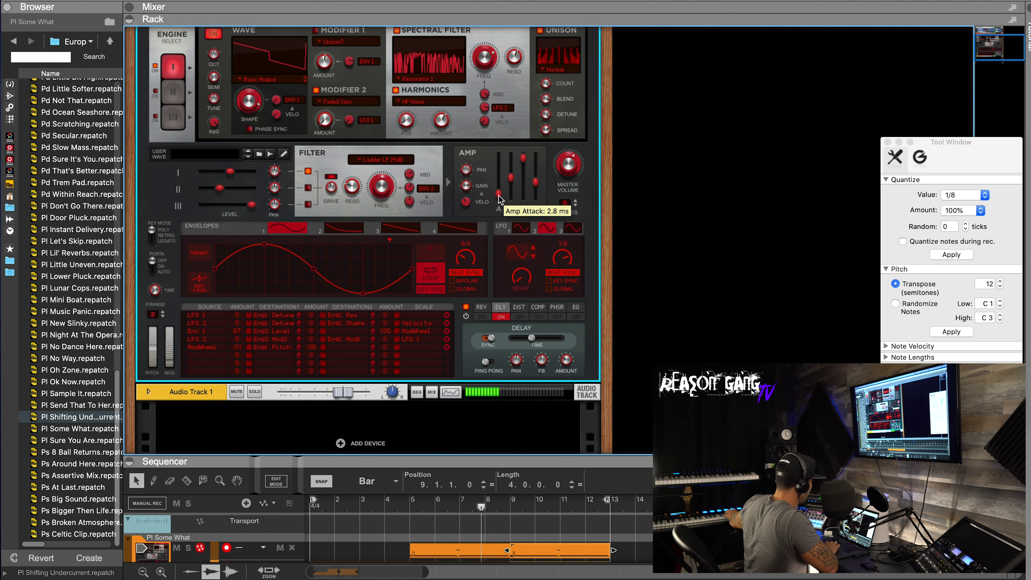
{"action": "mouse_move", "coordinate": [501, 209]}
{"action": "left_mouse_down"}
{"action": "mouse_move", "coordinate": [513, 160]}
{"action": "mouse_move", "coordinate": [513, 205]}
{"action": "left_mouse_up"}
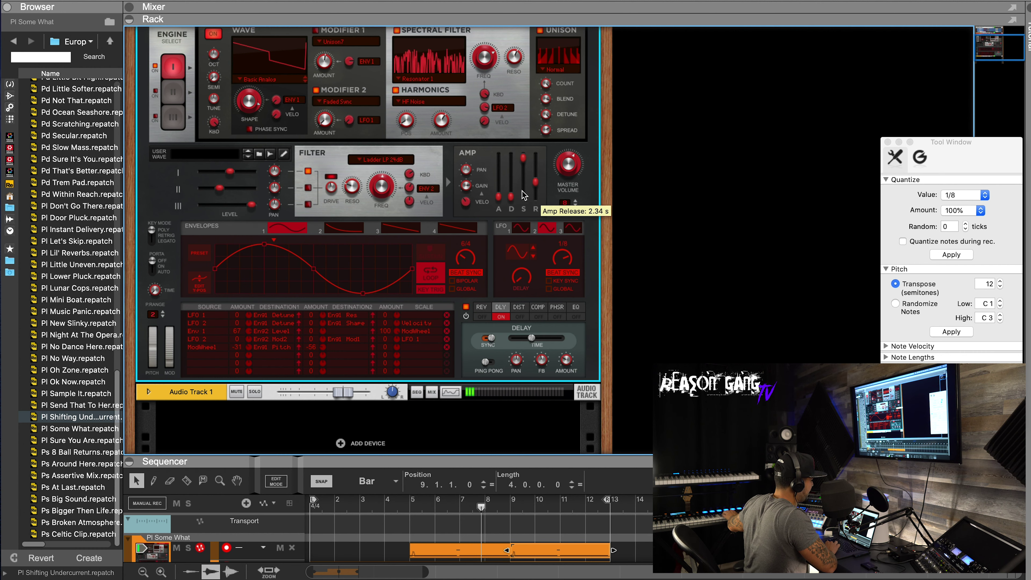
{"action": "left_click_drag", "start_coordinate": [523, 182], "coordinate": [522, 209]}
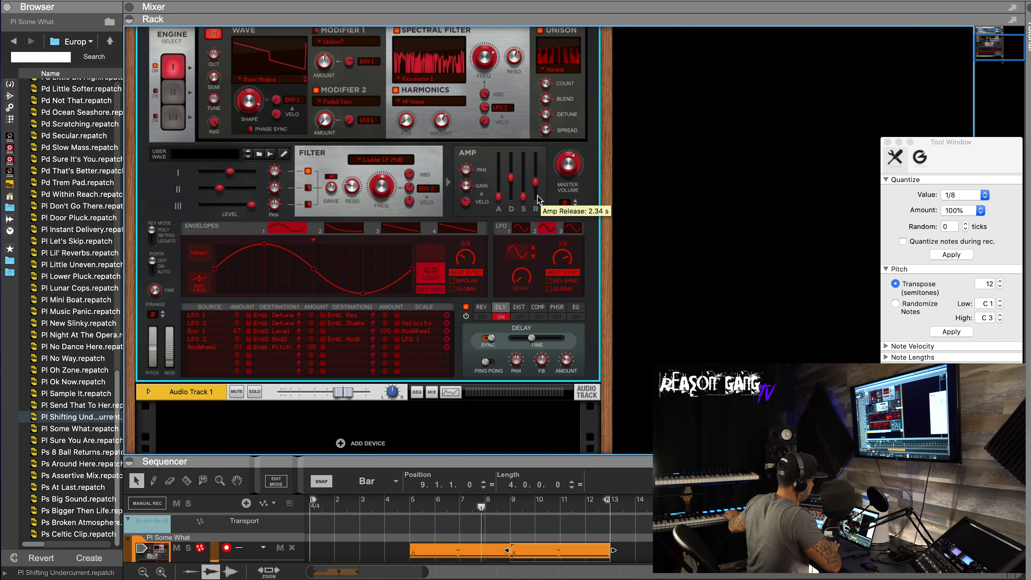
{"action": "left_click_drag", "start_coordinate": [525, 199], "coordinate": [522, 154]}
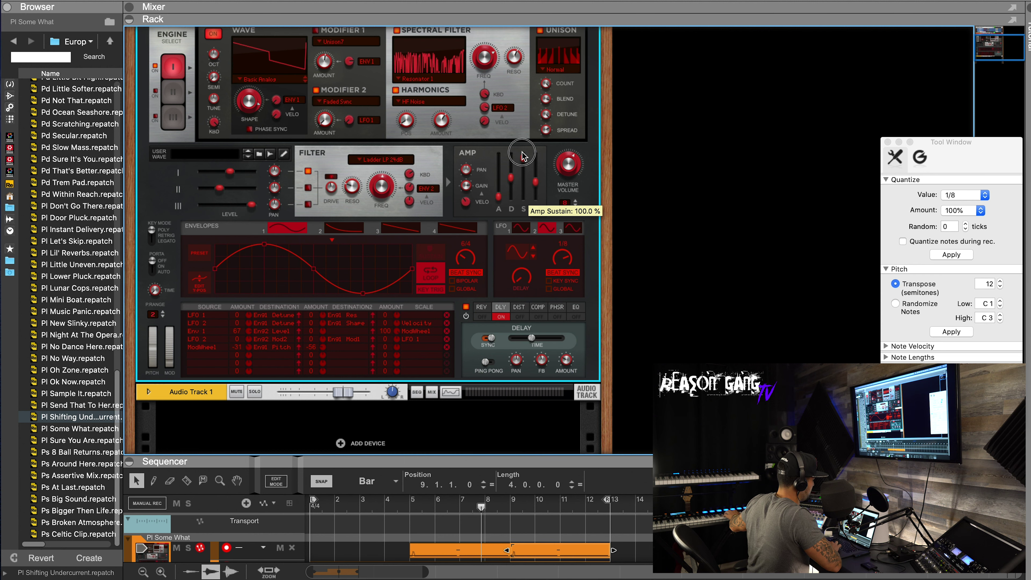
{"action": "left_click_drag", "start_coordinate": [522, 155], "coordinate": [522, 215]}
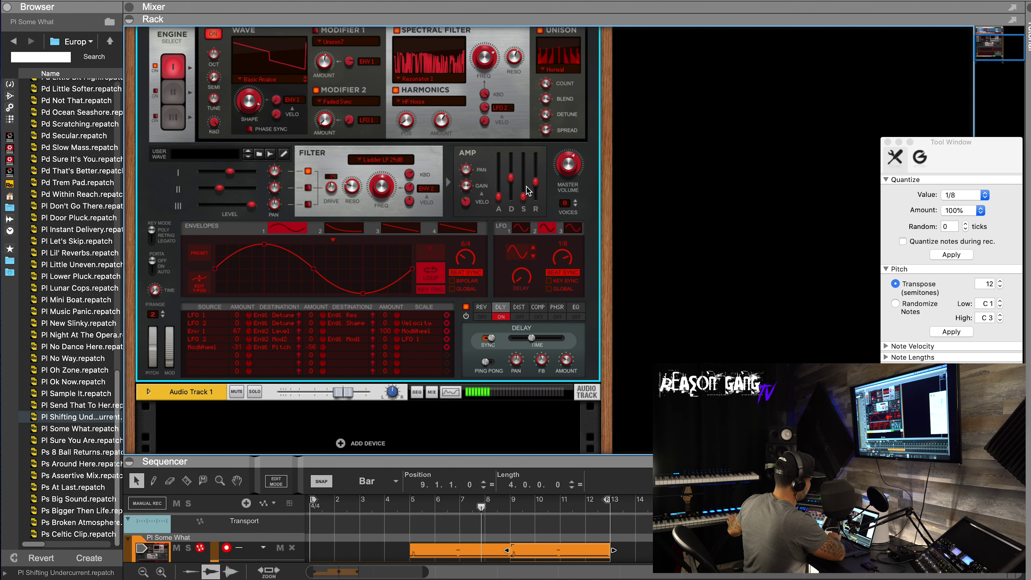
{"action": "left_click_drag", "start_coordinate": [524, 196], "coordinate": [528, 175]}
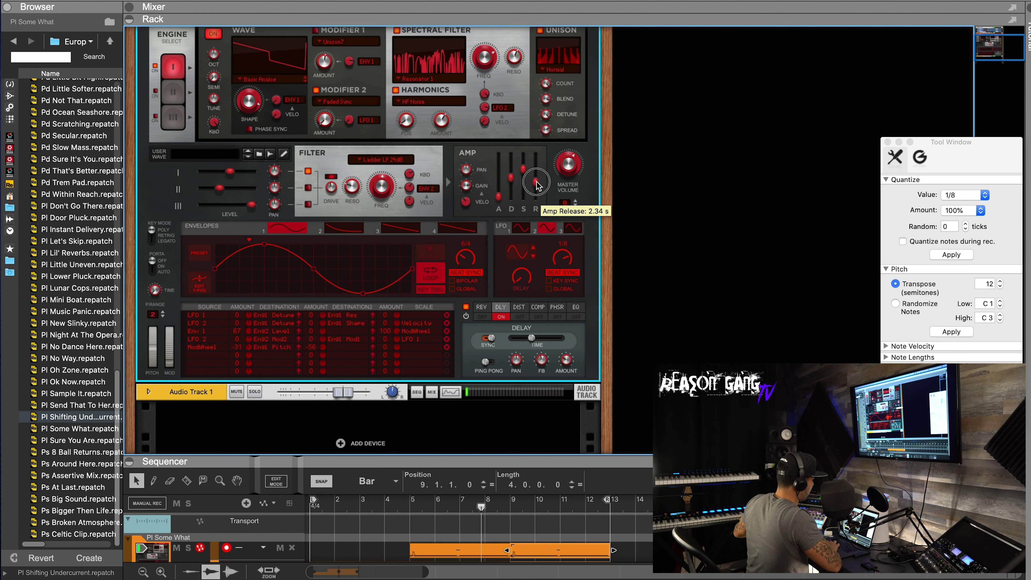
- Audition shorter and longer release times on the amp envelope, leaving the release slightly below 5.03 s
{"action": "mouse_move", "coordinate": [537, 185]}
{"action": "left_mouse_down"}
{"action": "mouse_move", "coordinate": [539, 162]}
{"action": "mouse_move", "coordinate": [537, 192]}
{"action": "left_mouse_up"}
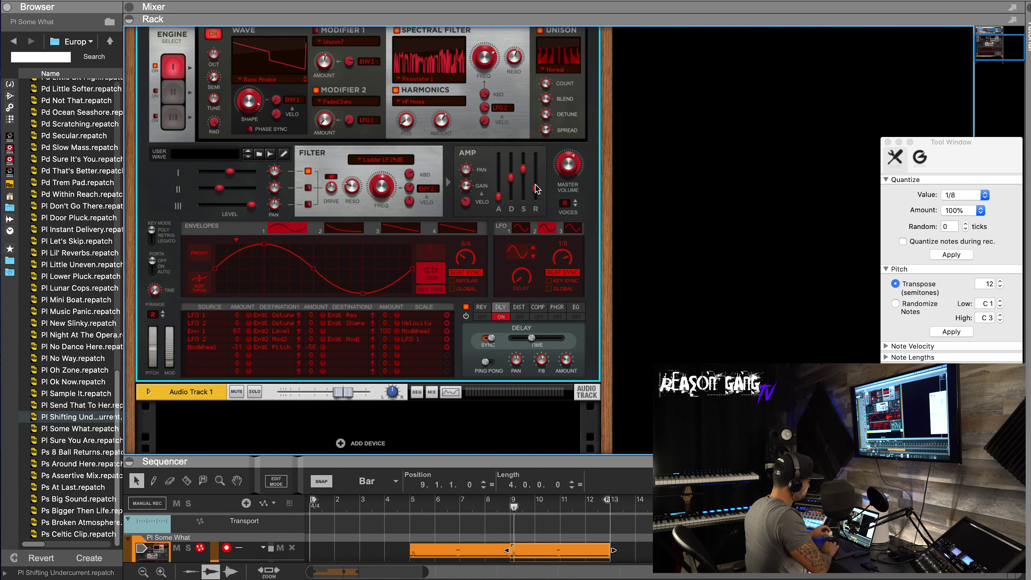
{"action": "left_click", "coordinate": [535, 188]}
{"action": "left_click_drag", "start_coordinate": [535, 188], "coordinate": [537, 177]}
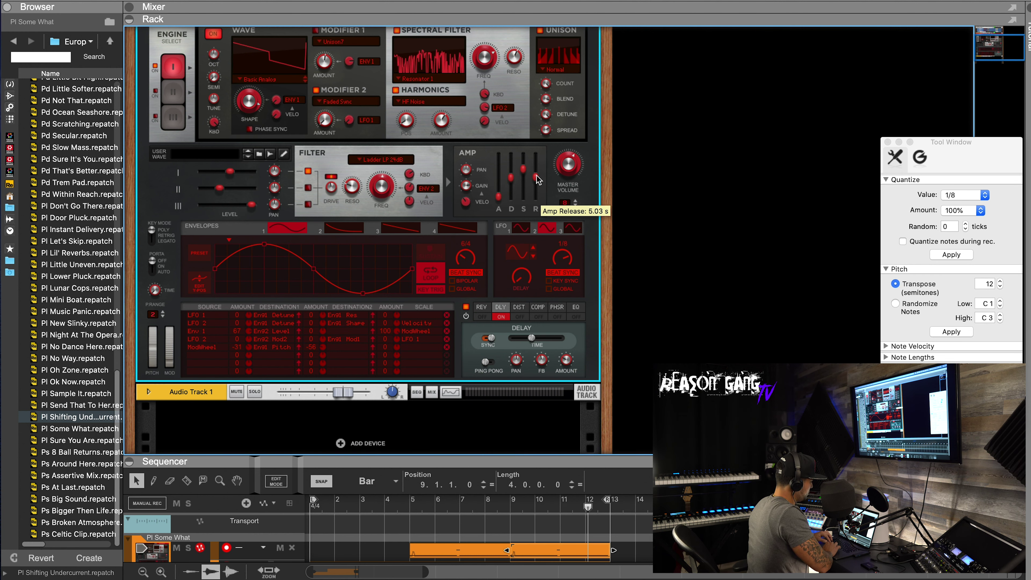
{"action": "left_click_drag", "start_coordinate": [537, 176], "coordinate": [537, 179]}
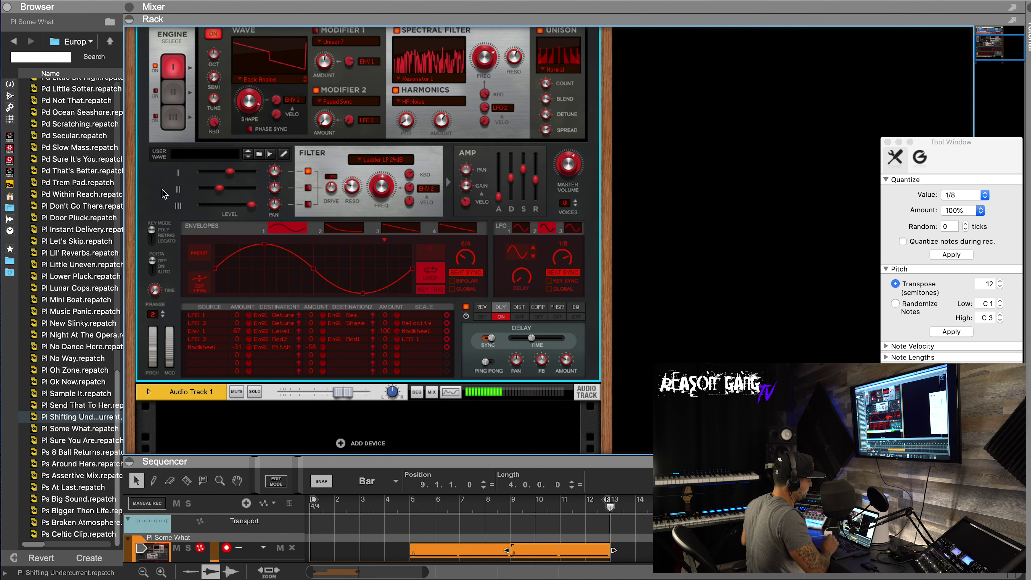
- Lower engine 3's level and route engines 2 and 3 through the filter
{"action": "scroll", "coordinate": [162, 194], "scroll_direction": "down", "scroll_amount": 1}
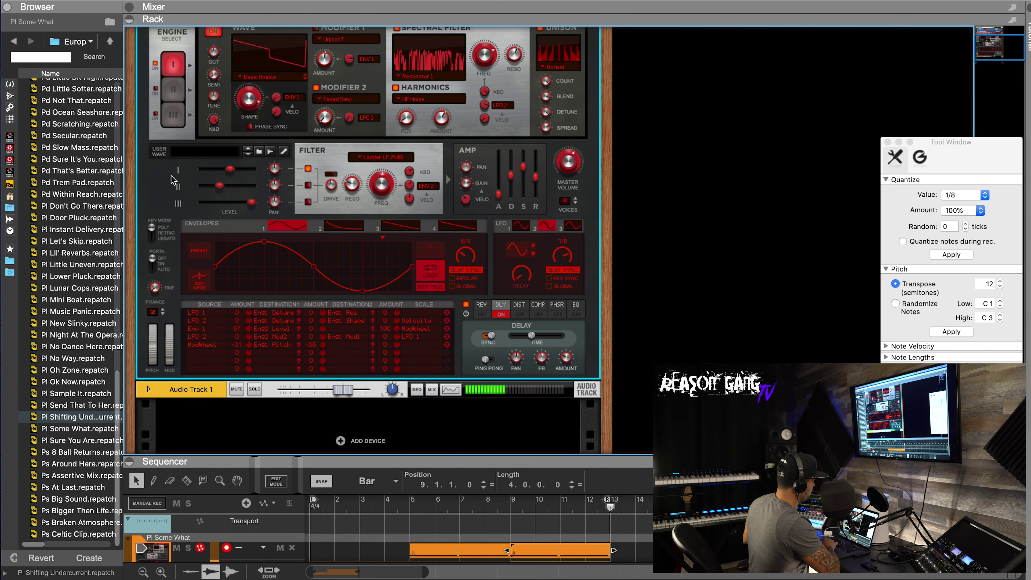
{"action": "scroll", "coordinate": [173, 180], "scroll_direction": "up", "scroll_amount": 1}
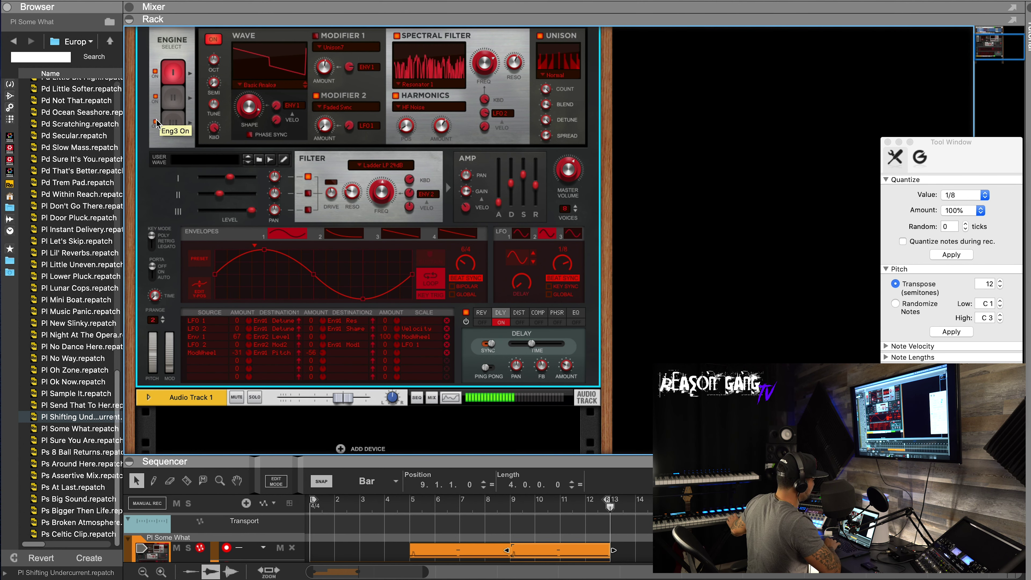
{"action": "mouse_move", "coordinate": [240, 213]}
{"action": "left_mouse_down"}
{"action": "mouse_move", "coordinate": [227, 199]}
{"action": "mouse_move", "coordinate": [230, 210]}
{"action": "left_mouse_up"}
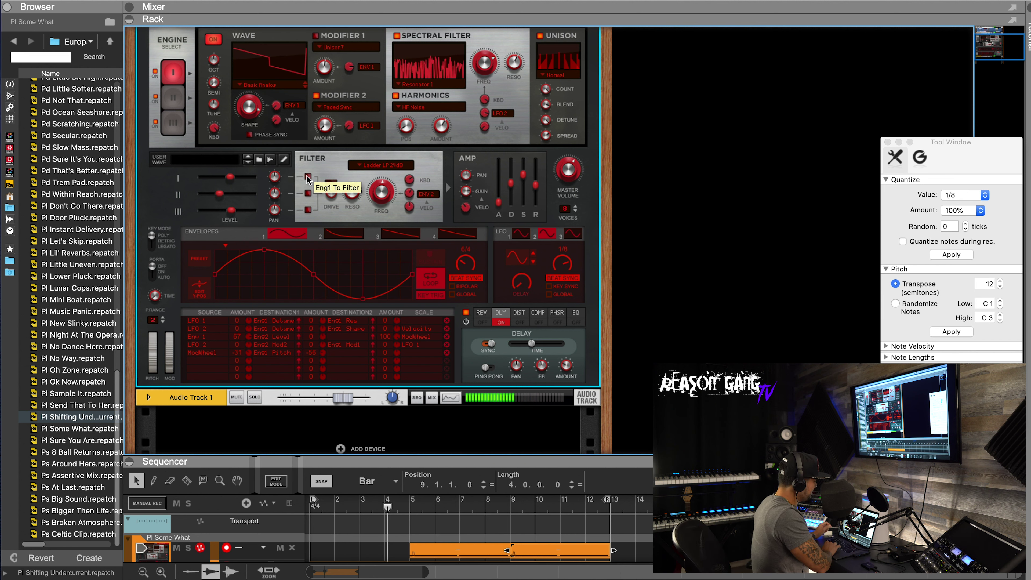
{"action": "left_click", "coordinate": [308, 192]}
{"action": "left_click", "coordinate": [308, 210]}
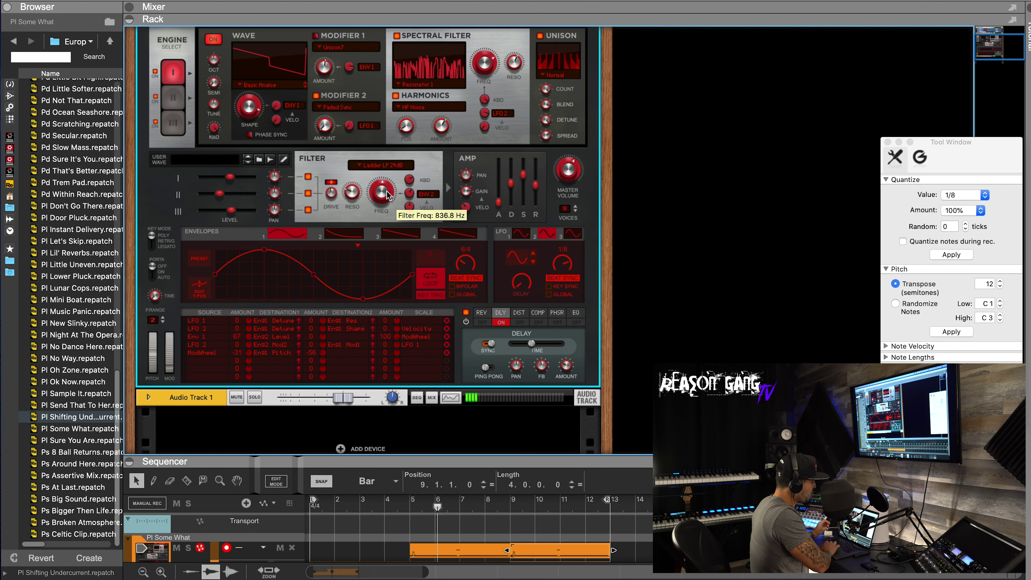
- Check the main filter types while keeping Ladder LP 24dB, and sweep the filter frequency, leaving it at 572.8 Hz
{"action": "left_click", "coordinate": [389, 167]}
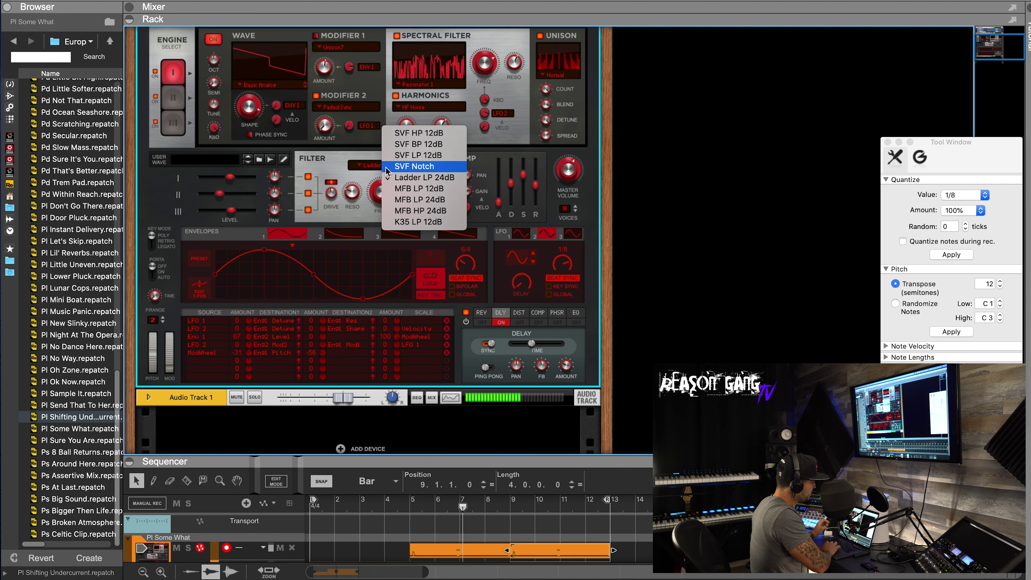
{"action": "left_click", "coordinate": [337, 166]}
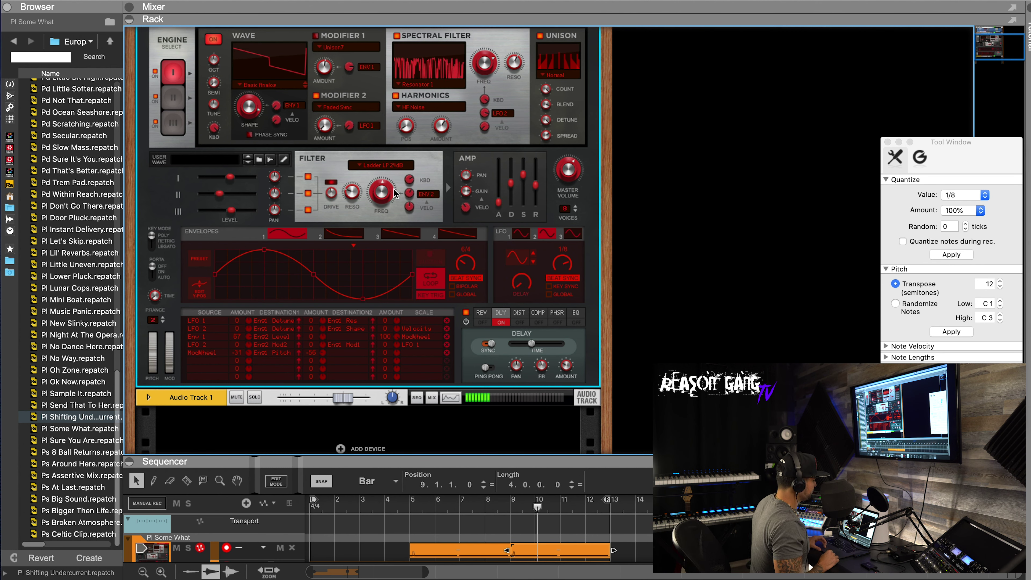
{"action": "mouse_move", "coordinate": [384, 192]}
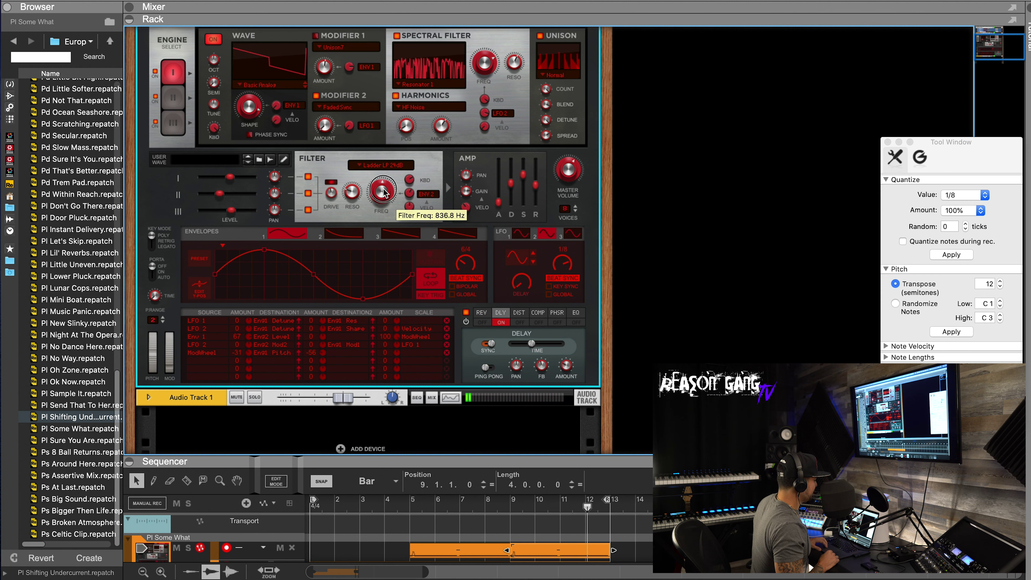
{"action": "scroll", "coordinate": [384, 193], "scroll_direction": "down", "scroll_amount": 2}
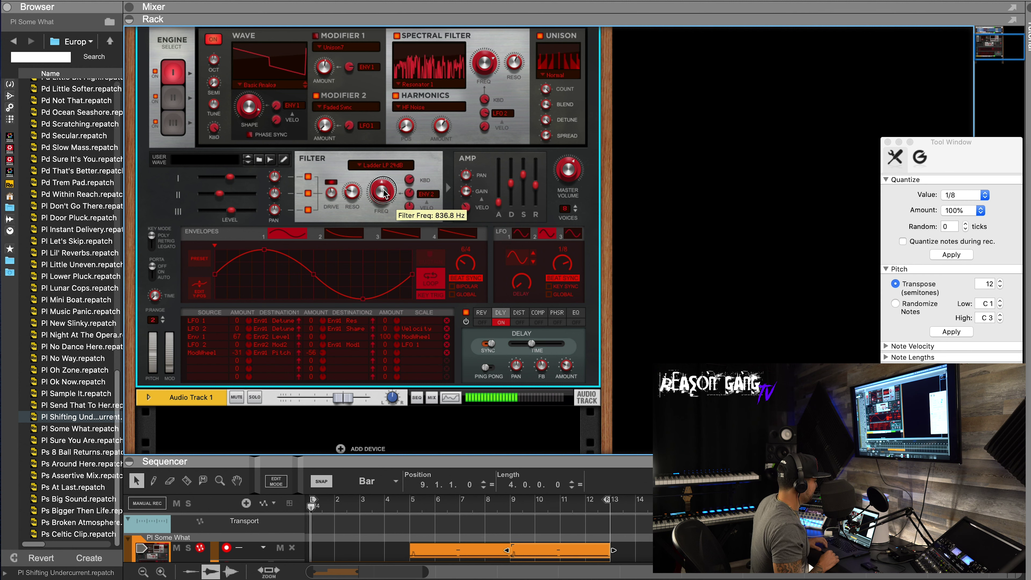
{"action": "left_click_drag", "start_coordinate": [383, 193], "coordinate": [385, 202]}
{"action": "scroll", "coordinate": [384, 203], "scroll_direction": "up", "scroll_amount": 1}
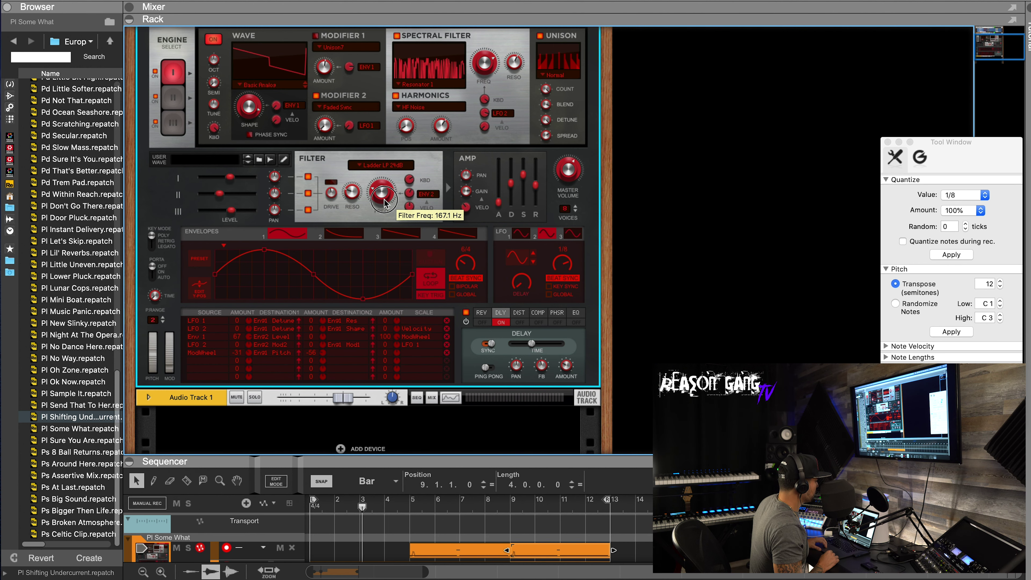
{"action": "scroll", "coordinate": [383, 202], "scroll_direction": "up", "scroll_amount": 2}
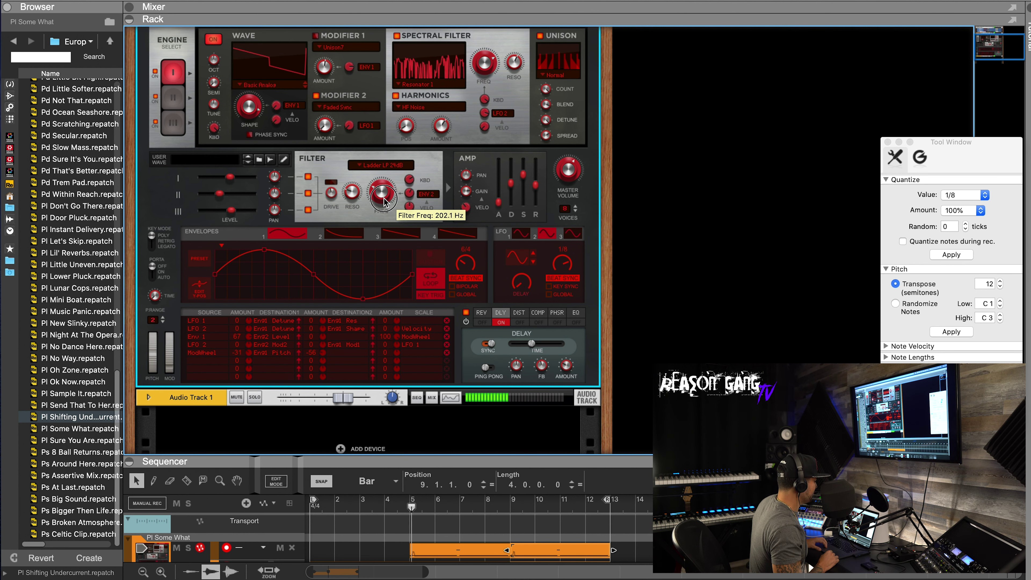
{"action": "mouse_move", "coordinate": [384, 202]}
{"action": "left_mouse_down"}
{"action": "mouse_move", "coordinate": [385, 173]}
{"action": "mouse_move", "coordinate": [390, 195]}
{"action": "left_mouse_up"}
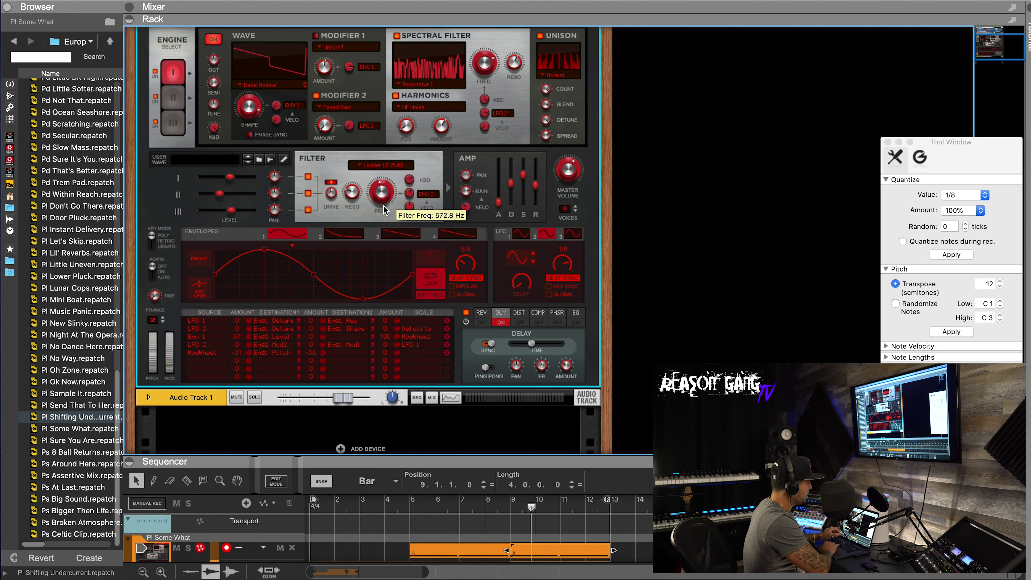
- Set the main filter's drive to 100 % and its resonance to 23.4 %, and check its frequency modulation source
{"action": "mouse_move", "coordinate": [331, 198]}
{"action": "left_click_drag", "start_coordinate": [334, 198], "coordinate": [326, 163]}
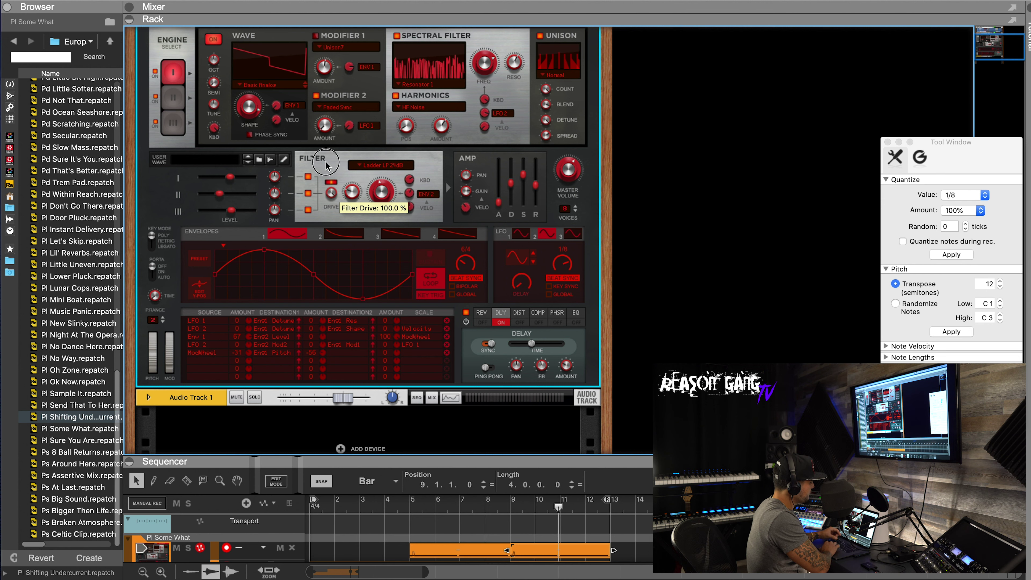
{"action": "mouse_move", "coordinate": [355, 182]}
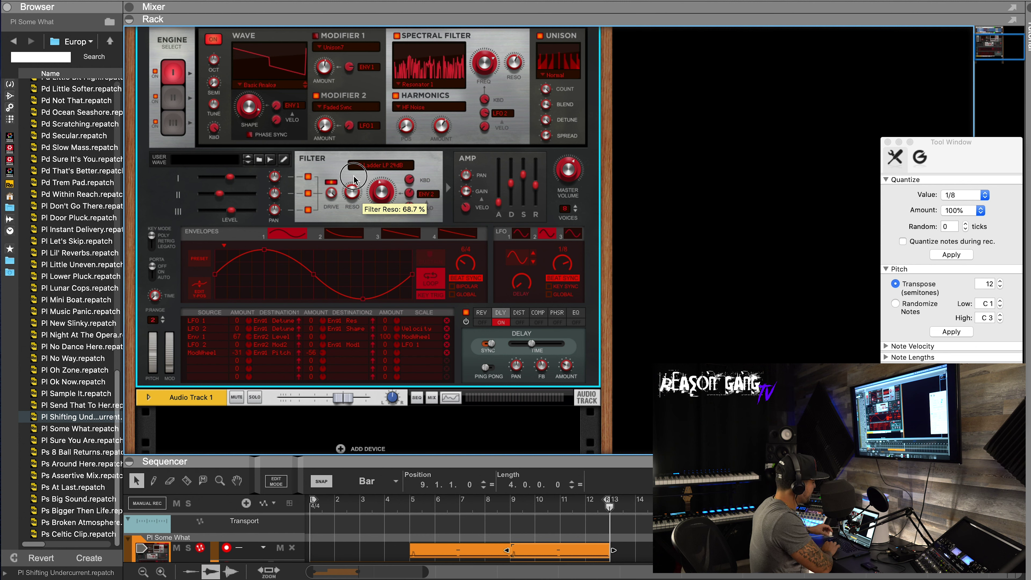
{"action": "mouse_move", "coordinate": [363, 196]}
{"action": "left_mouse_down"}
{"action": "mouse_move", "coordinate": [355, 187]}
{"action": "mouse_move", "coordinate": [347, 198]}
{"action": "left_mouse_up"}
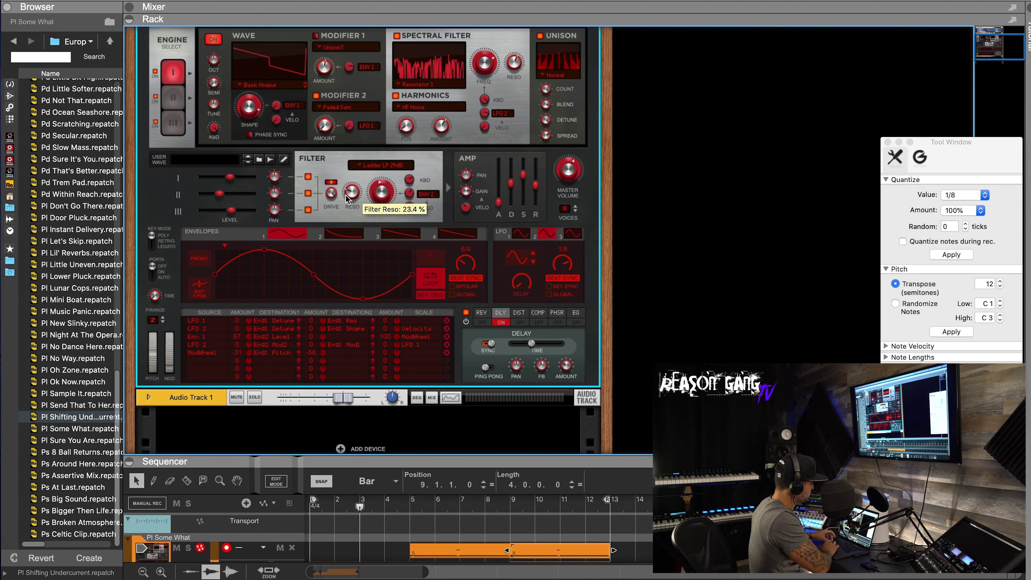
{"action": "left_click", "coordinate": [428, 199]}
{"action": "left_click", "coordinate": [422, 197]}
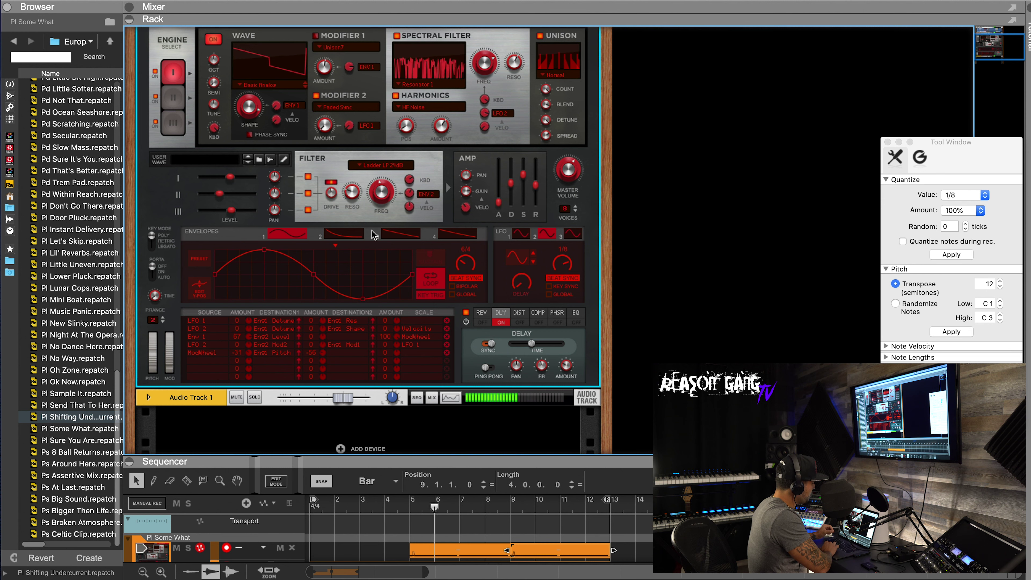
- Compare envelope 2 with the filter's frequency modulation, switch the modulation source to LFO 3, and adjust its amount
{"action": "left_click", "coordinate": [352, 234]}
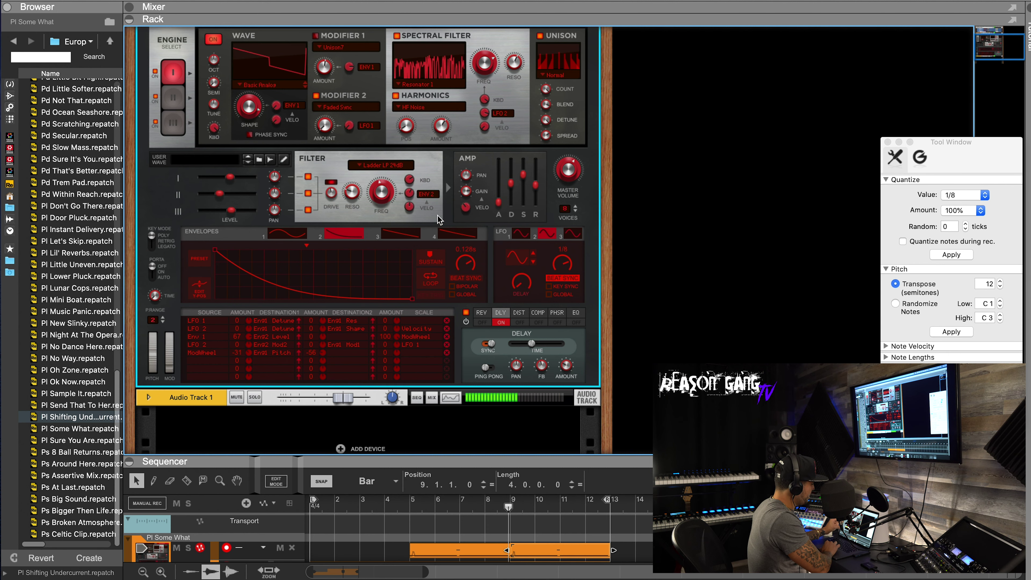
{"action": "left_click", "coordinate": [425, 194]}
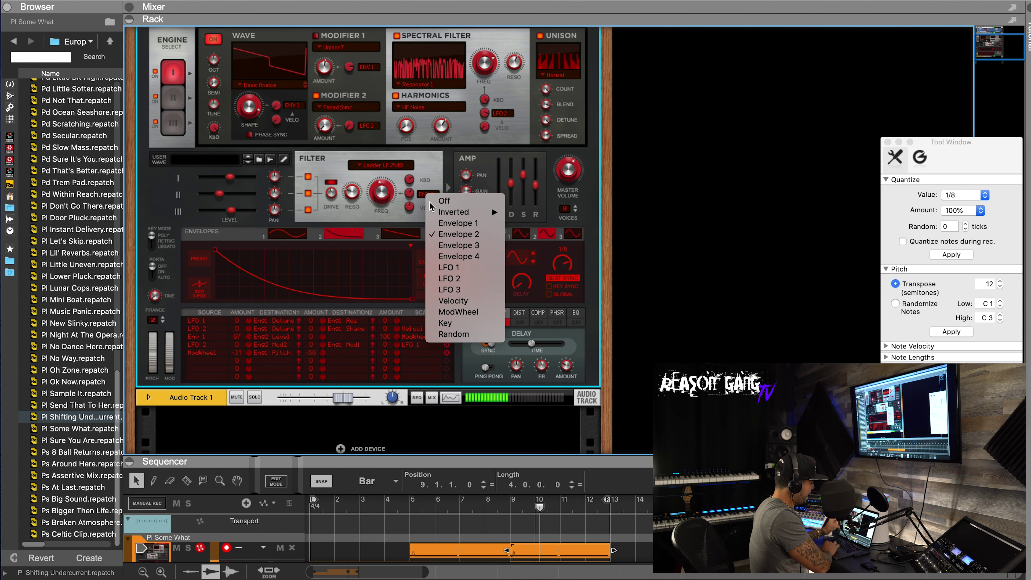
{"action": "left_click", "coordinate": [458, 289]}
{"action": "left_click", "coordinate": [573, 235]}
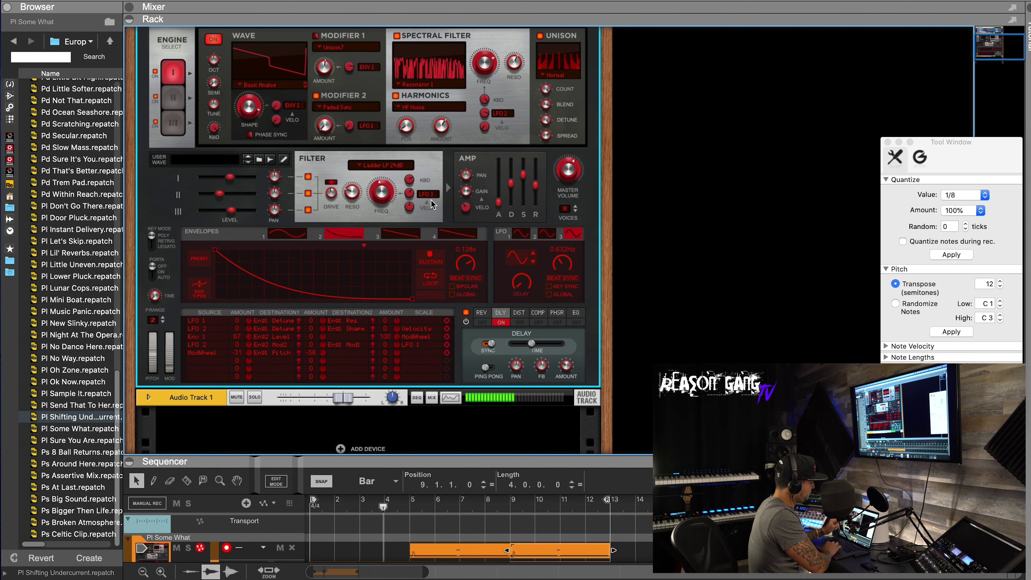
{"action": "mouse_move", "coordinate": [407, 198]}
{"action": "left_mouse_down"}
{"action": "mouse_move", "coordinate": [406, 175]}
{"action": "mouse_move", "coordinate": [414, 209]}
{"action": "left_mouse_up"}
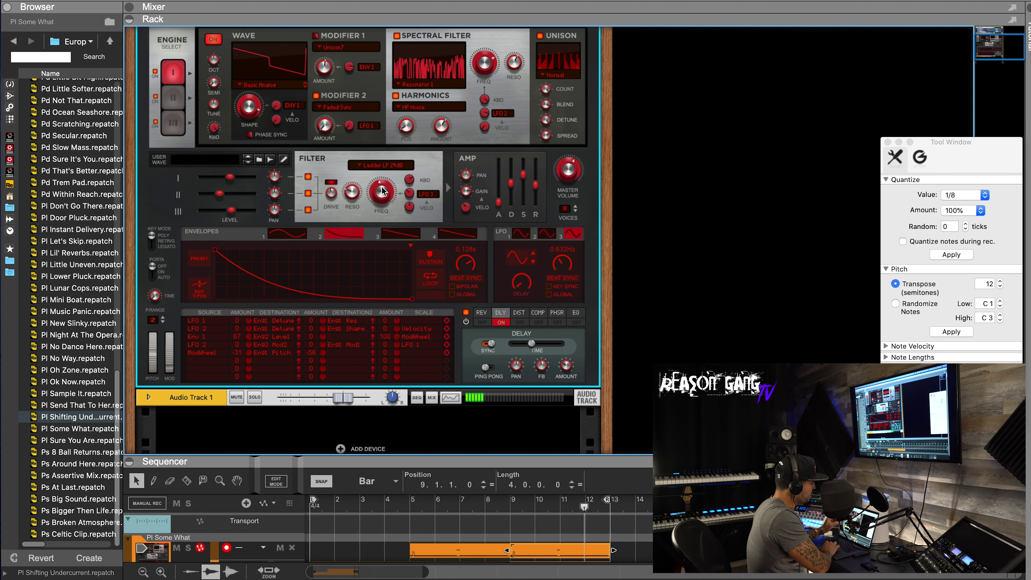
- Sweep the main filter's frequency up and down to audition the LFO 3 modulation
{"action": "mouse_move", "coordinate": [383, 195]}
{"action": "scroll", "coordinate": [384, 195], "scroll_direction": "up", "scroll_amount": 10}
{"action": "scroll", "coordinate": [384, 196], "scroll_direction": "down", "scroll_amount": 15}
{"action": "scroll", "coordinate": [389, 205], "scroll_direction": "up", "scroll_amount": 2}
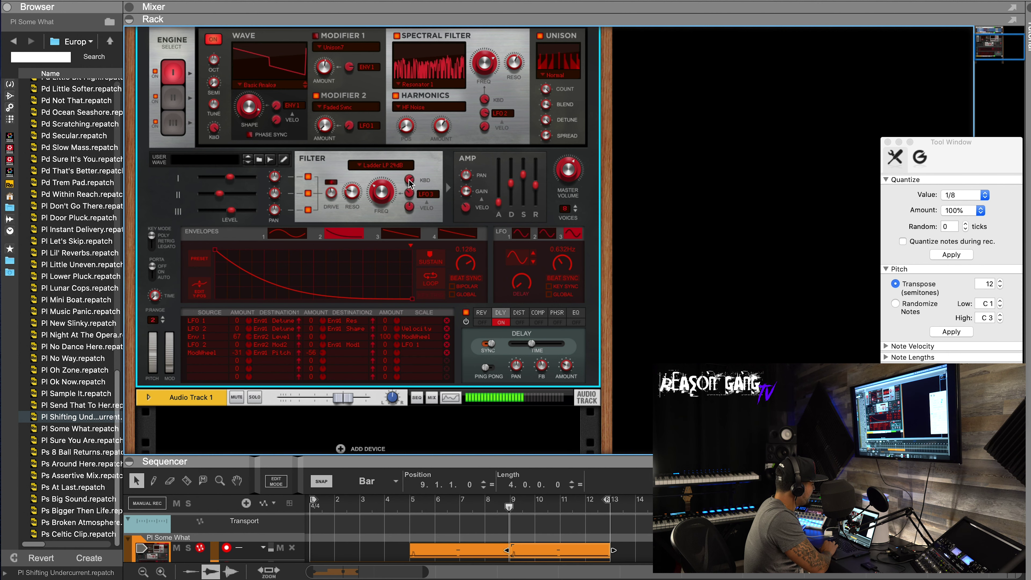
- Set the filter's frequency modulation source to ModWheel and audition it with the mod wheel
{"action": "left_click", "coordinate": [426, 195]}
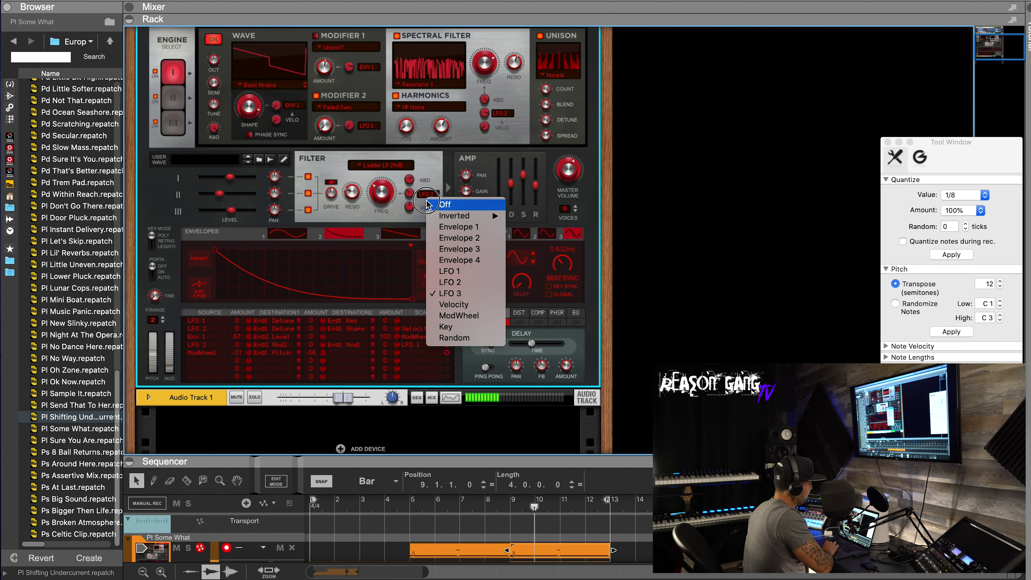
{"action": "left_click", "coordinate": [458, 316]}
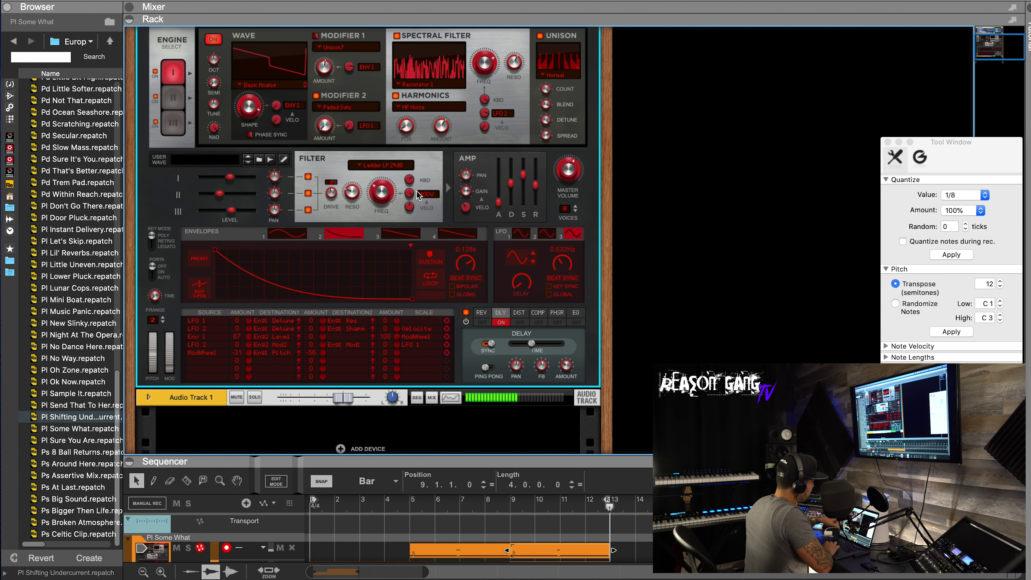
{"action": "mouse_move", "coordinate": [170, 361]}
{"action": "left_mouse_down"}
{"action": "mouse_move", "coordinate": [169, 316]}
{"action": "mouse_move", "coordinate": [171, 376]}
{"action": "left_mouse_up"}
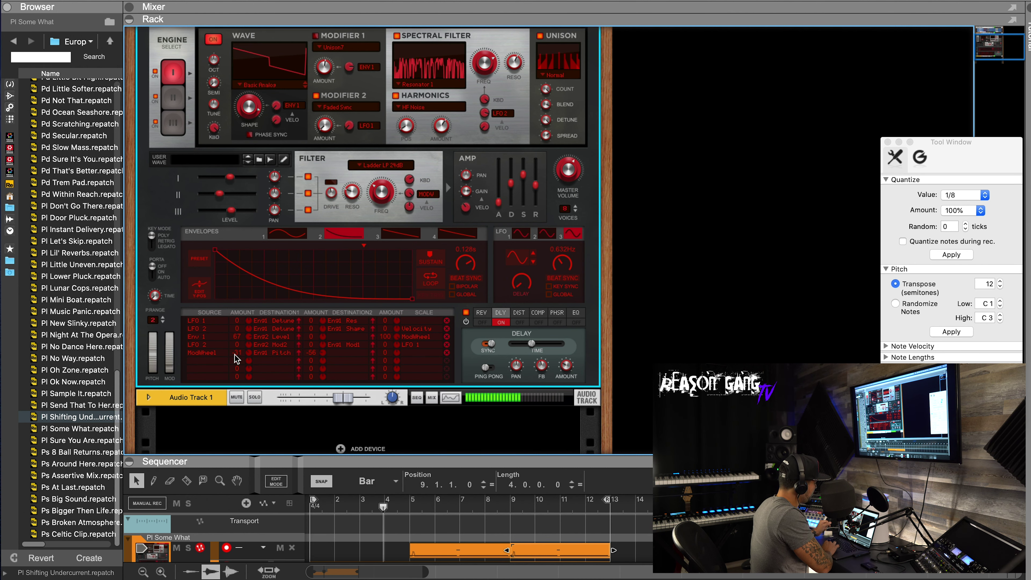
- Set the ModWheel row's first modulation amount to 0 in the modulation matrix and audition the mod wheel again
{"action": "left_click", "coordinate": [235, 354]}
{"action": "left_click", "coordinate": [250, 356]}
{"action": "left_click_drag", "start_coordinate": [249, 356], "coordinate": [249, 354]}
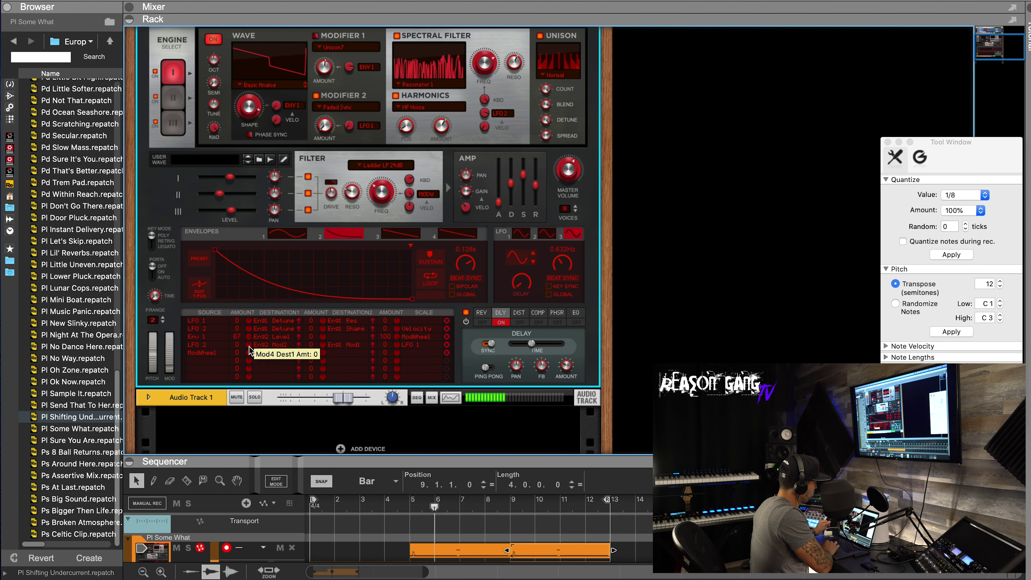
{"action": "left_click_drag", "start_coordinate": [171, 342], "coordinate": [170, 365]}
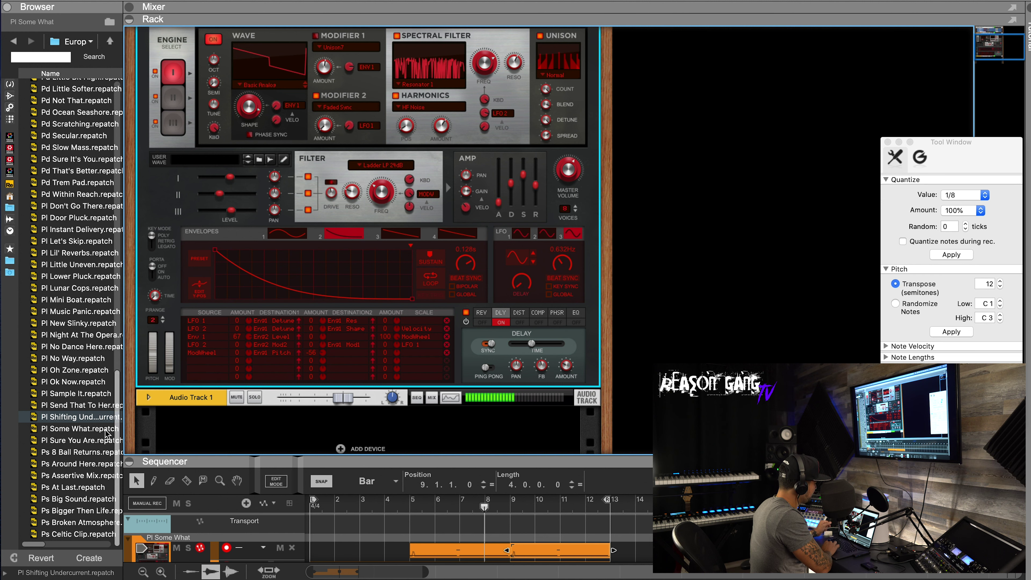
{"action": "mouse_move", "coordinate": [171, 372]}
{"action": "left_mouse_down"}
{"action": "mouse_move", "coordinate": [174, 325]}
{"action": "mouse_move", "coordinate": [173, 385]}
{"action": "left_mouse_up"}
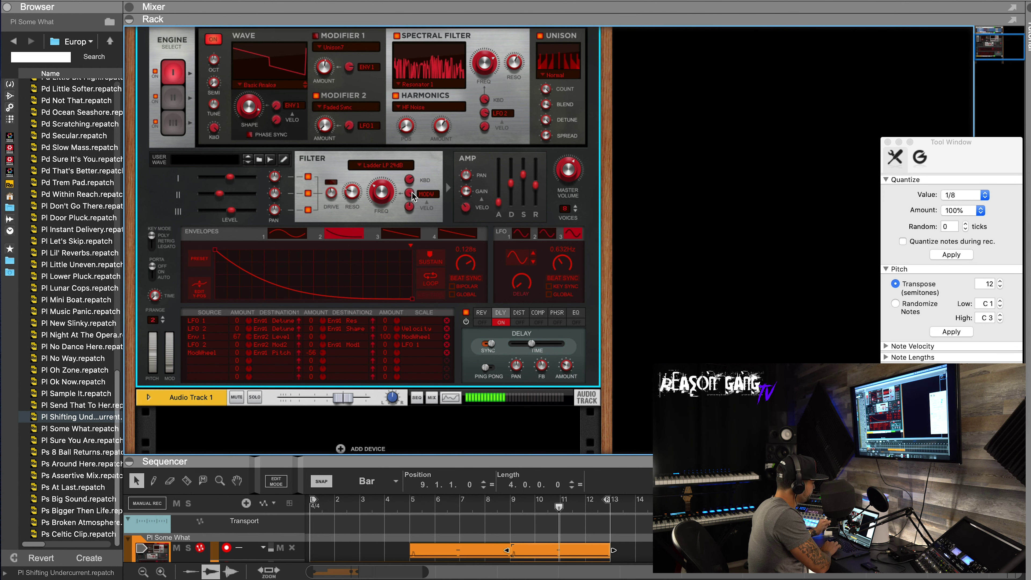
- Audition Key as the filter's frequency modulation source, and switch the source to inverted Envelope 2
{"action": "left_click", "coordinate": [426, 194]}
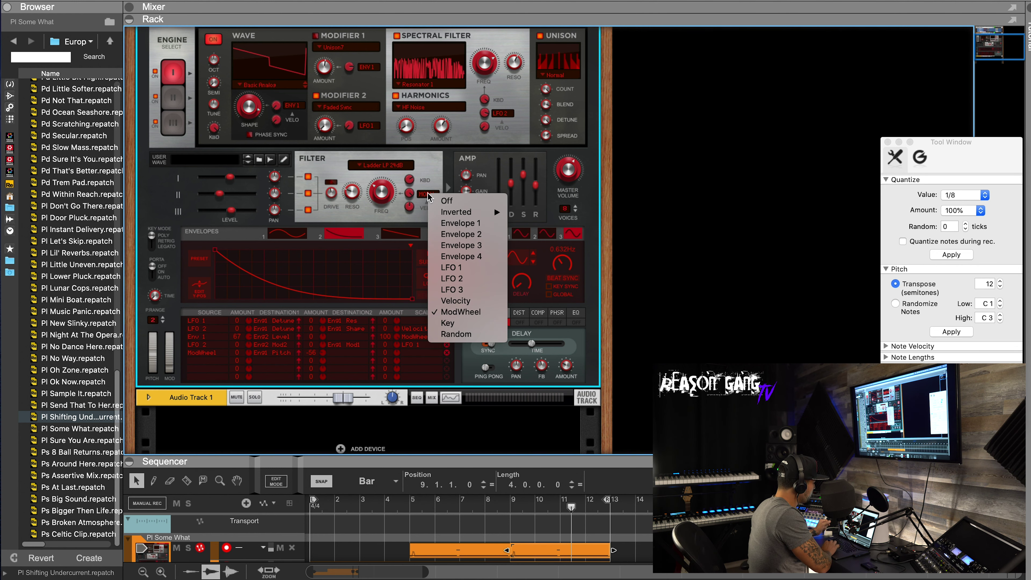
{"action": "left_click", "coordinate": [469, 328]}
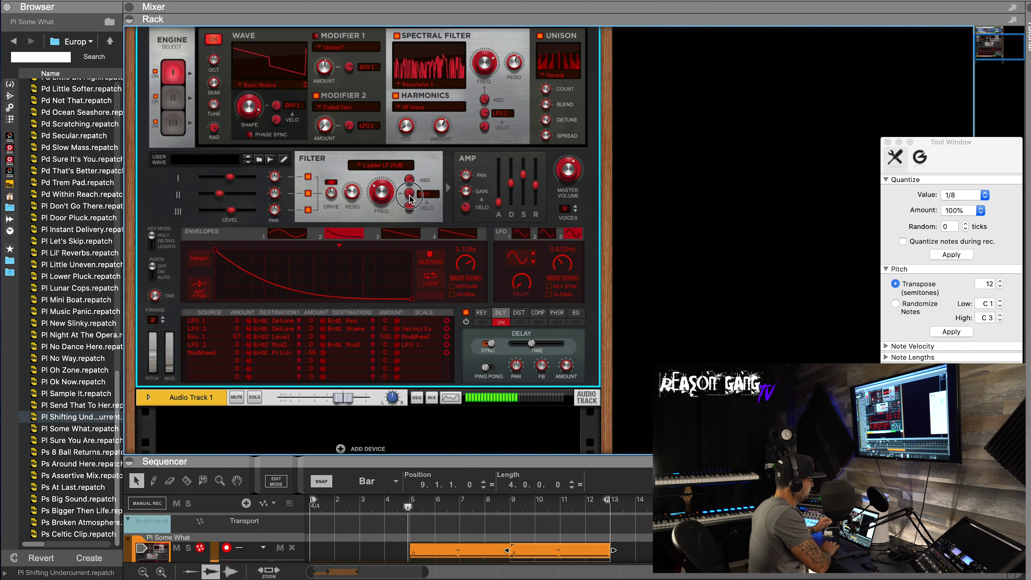
{"action": "left_click", "coordinate": [425, 194]}
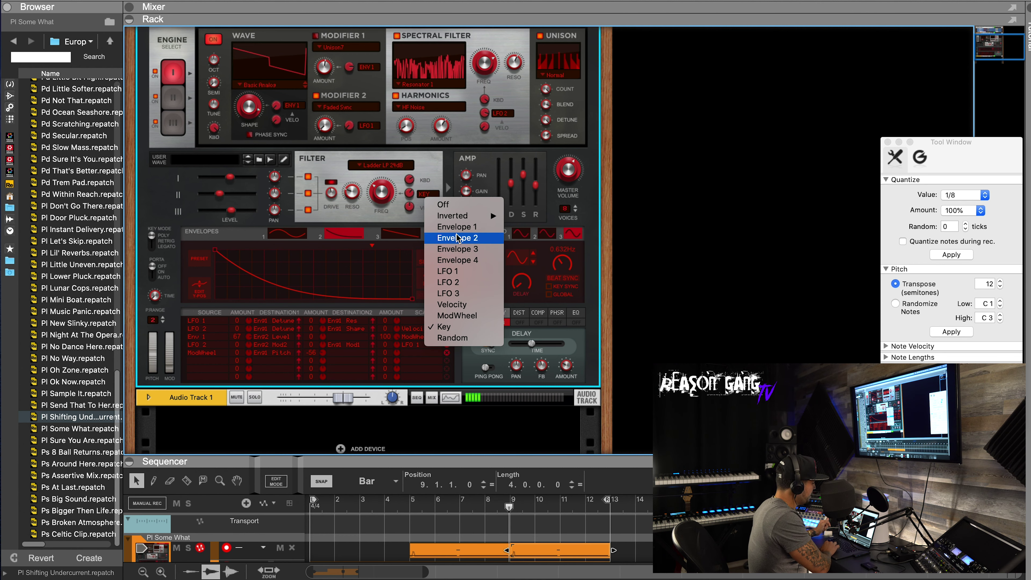
{"action": "mouse_move", "coordinate": [457, 215]}
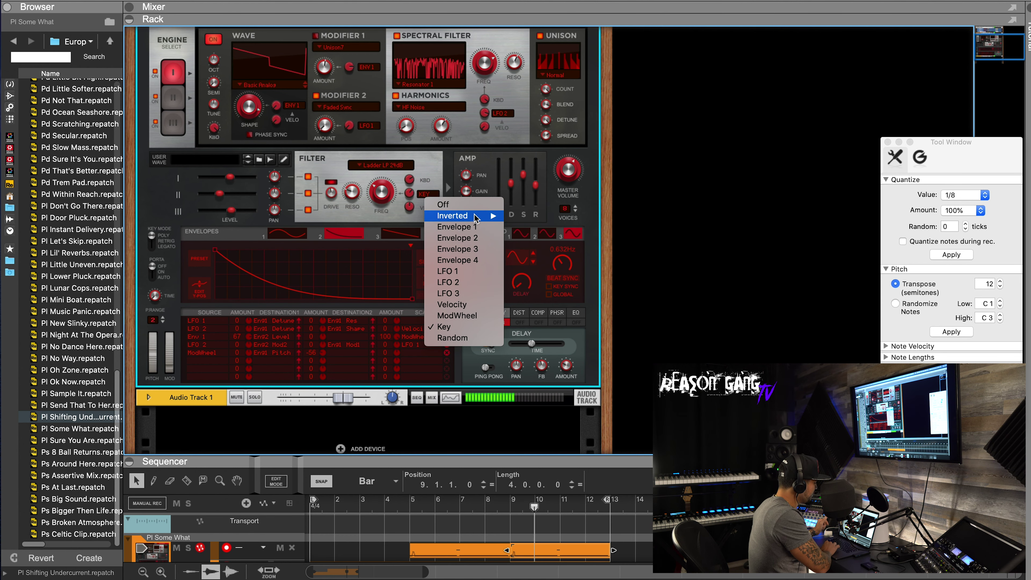
{"action": "left_click", "coordinate": [527, 219]}
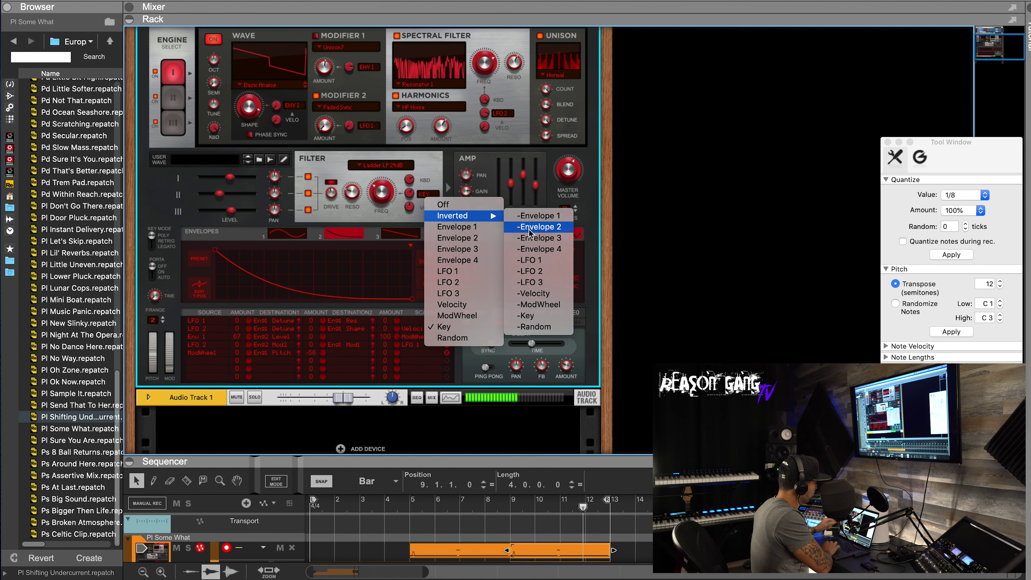
{"action": "left_click", "coordinate": [534, 227]}
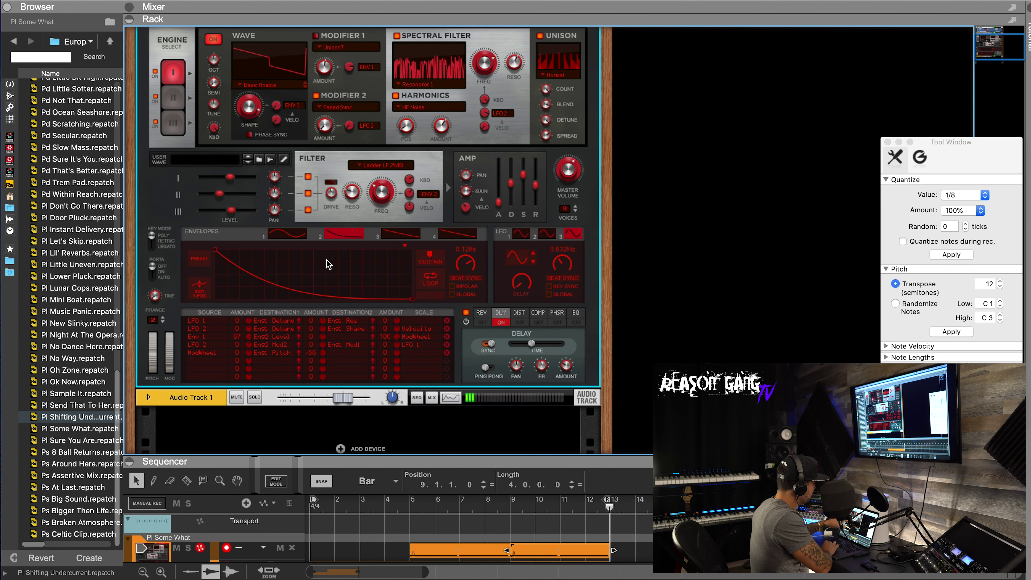
- Compare normal Envelope 2 with inverted Envelope 2 as the filter's frequency modulation source, ending on the inverted one
{"action": "left_click", "coordinate": [422, 194]}
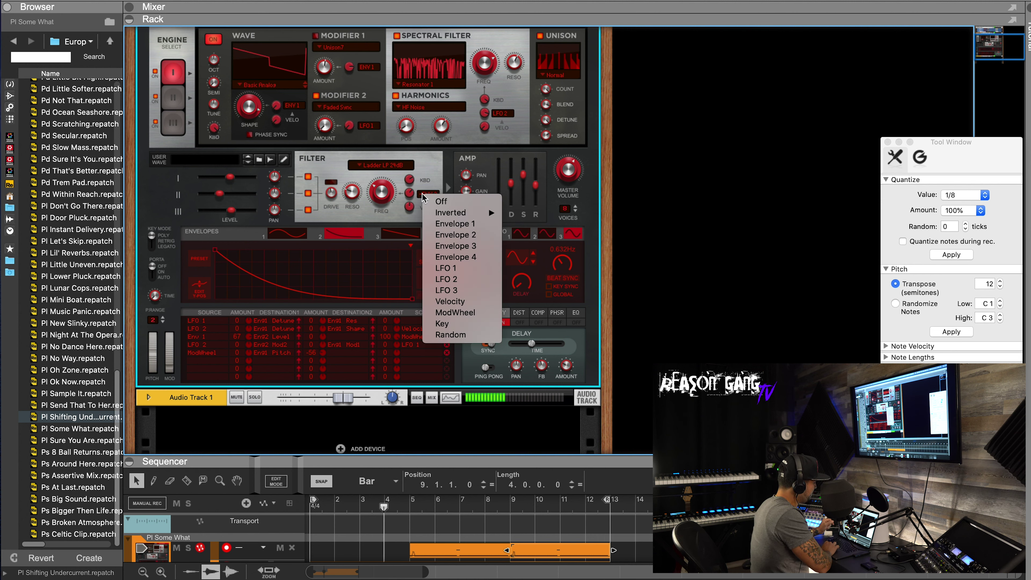
{"action": "left_click", "coordinate": [443, 235]}
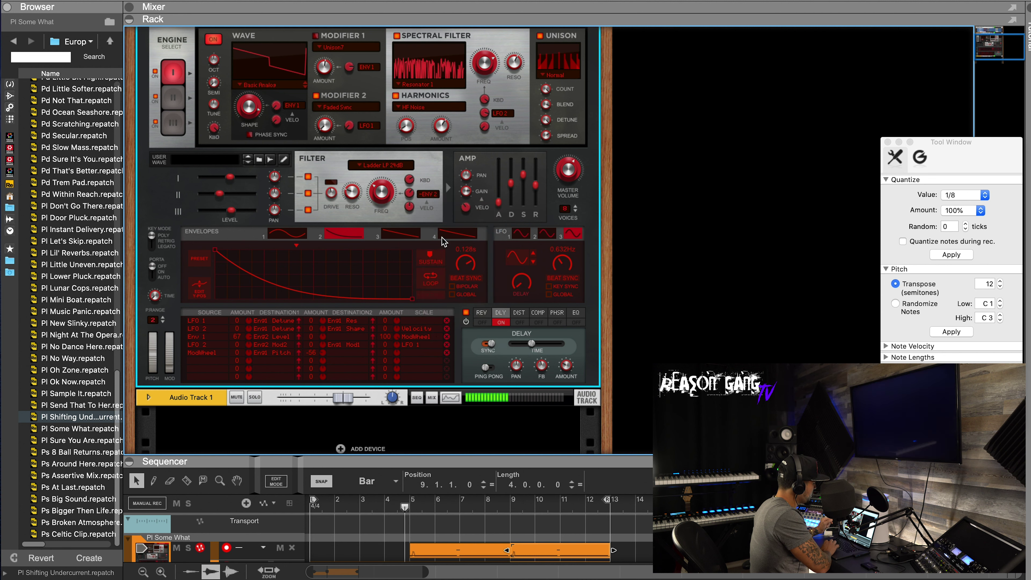
{"action": "left_click", "coordinate": [433, 195]}
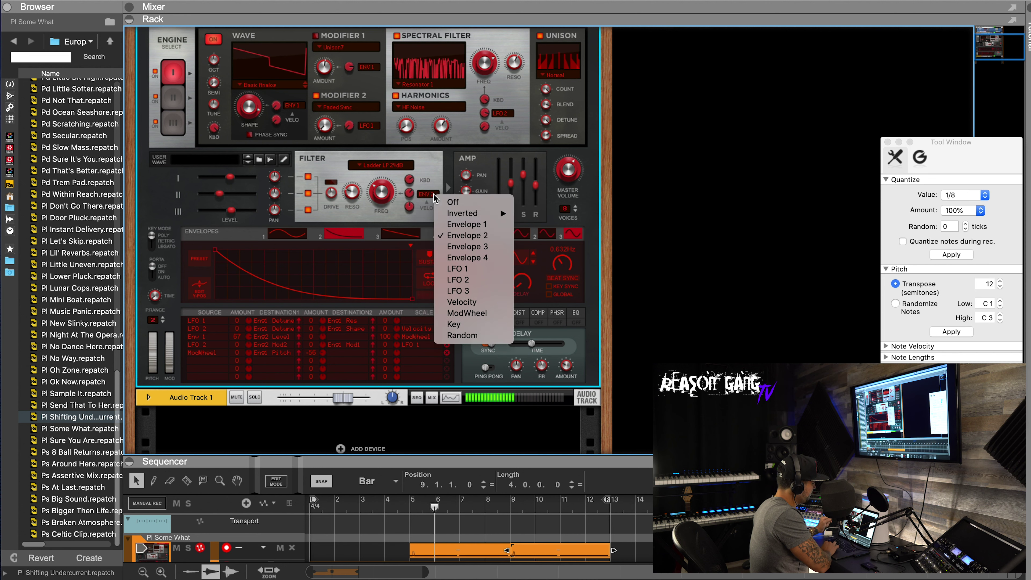
{"action": "mouse_move", "coordinate": [452, 216]}
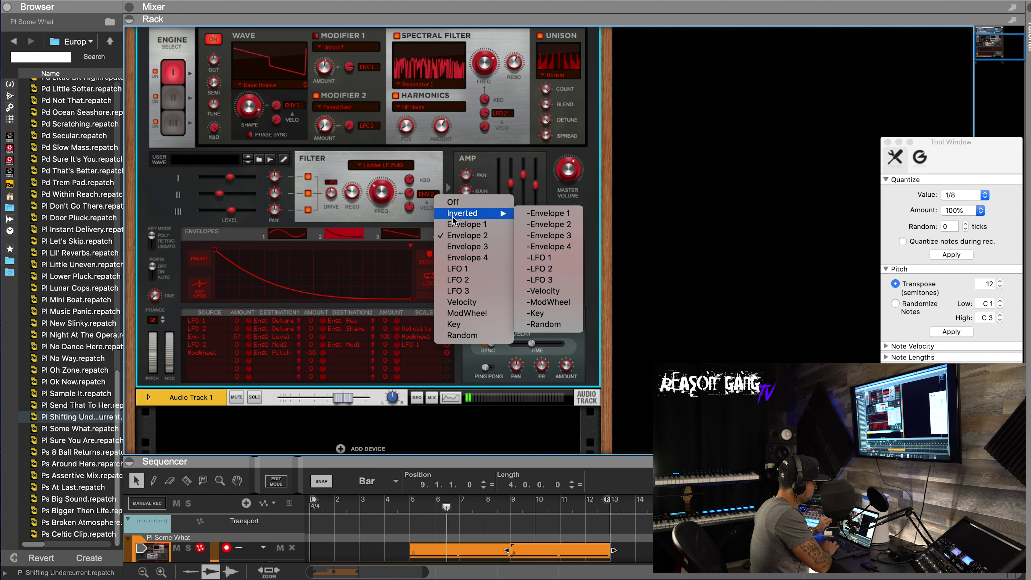
{"action": "left_click", "coordinate": [576, 224]}
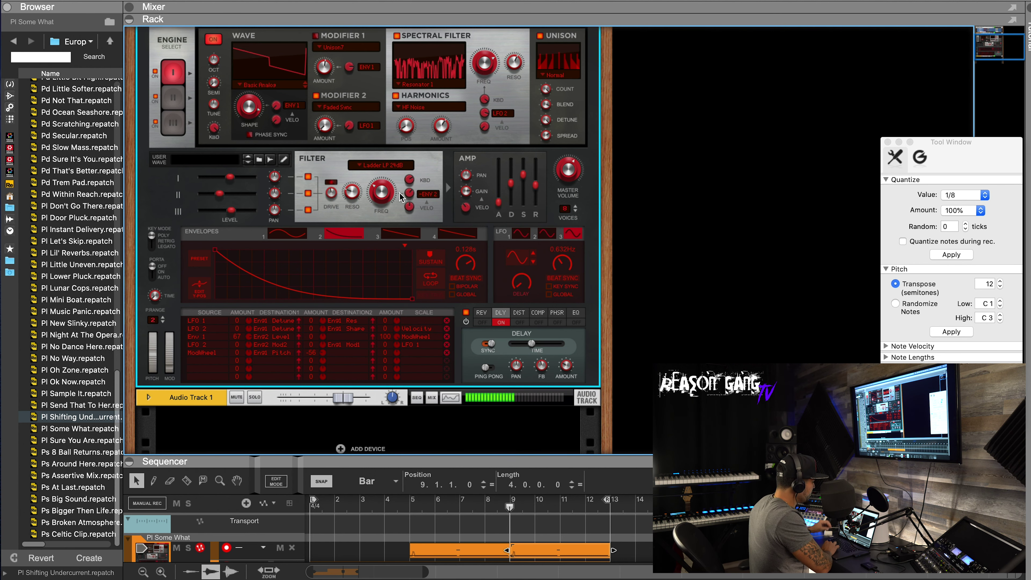
- Undo the trial modulation changes and return the filter's frequency modulation source to LFO 3
{"action": "key", "text": "super+z"}
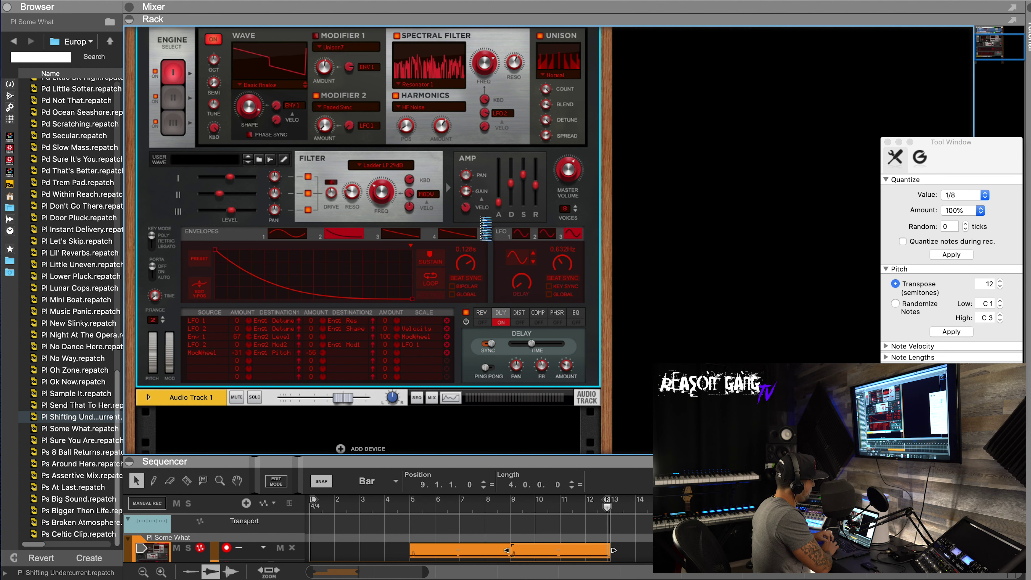
{"action": "left_click_drag", "start_coordinate": [426, 195], "coordinate": [431, 208]}
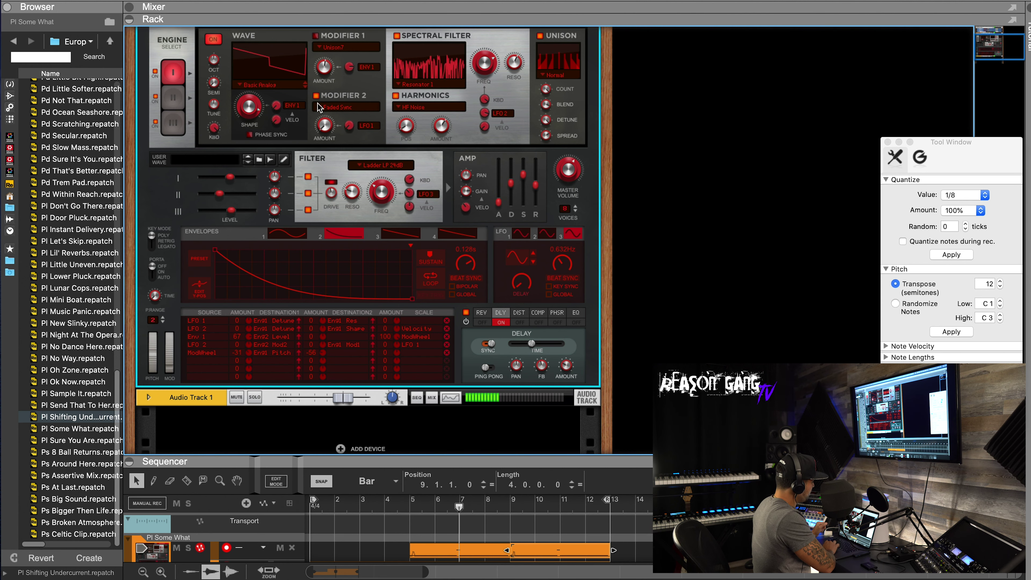
- Look over engine 1's octave, semitone and tune controls and the main filter's frequency control
{"action": "scroll", "coordinate": [191, 120], "scroll_direction": "up", "scroll_amount": 2}
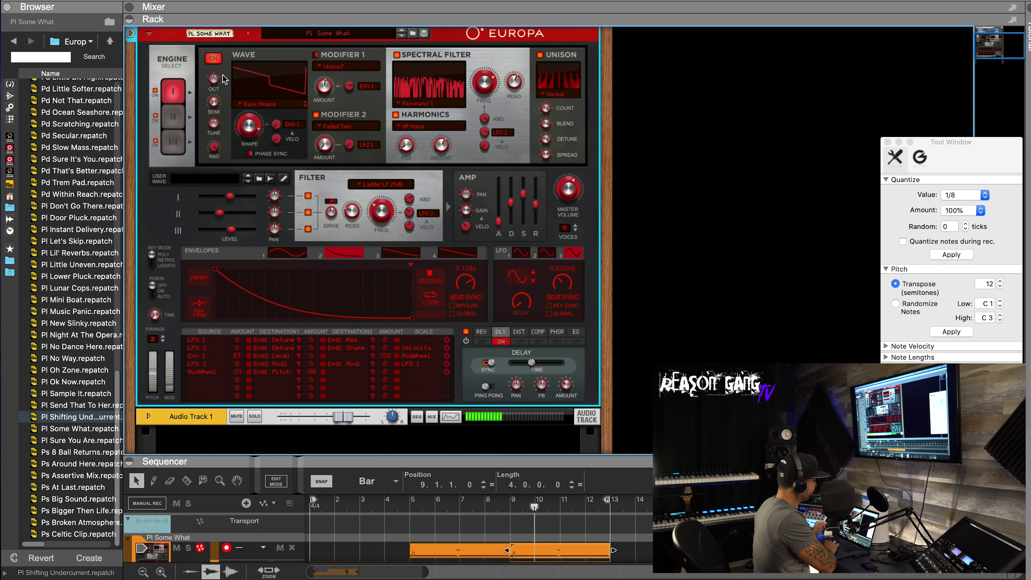
{"action": "left_click", "coordinate": [213, 84]}
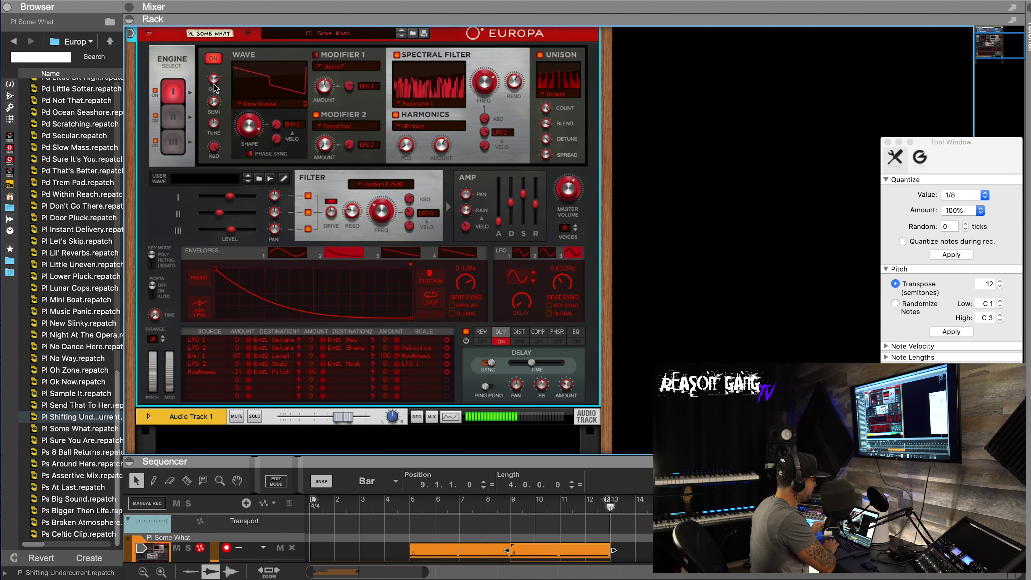
{"action": "mouse_move", "coordinate": [215, 82]}
{"action": "left_mouse_down"}
{"action": "mouse_move", "coordinate": [214, 72]}
{"action": "mouse_move", "coordinate": [216, 94]}
{"action": "left_mouse_up"}
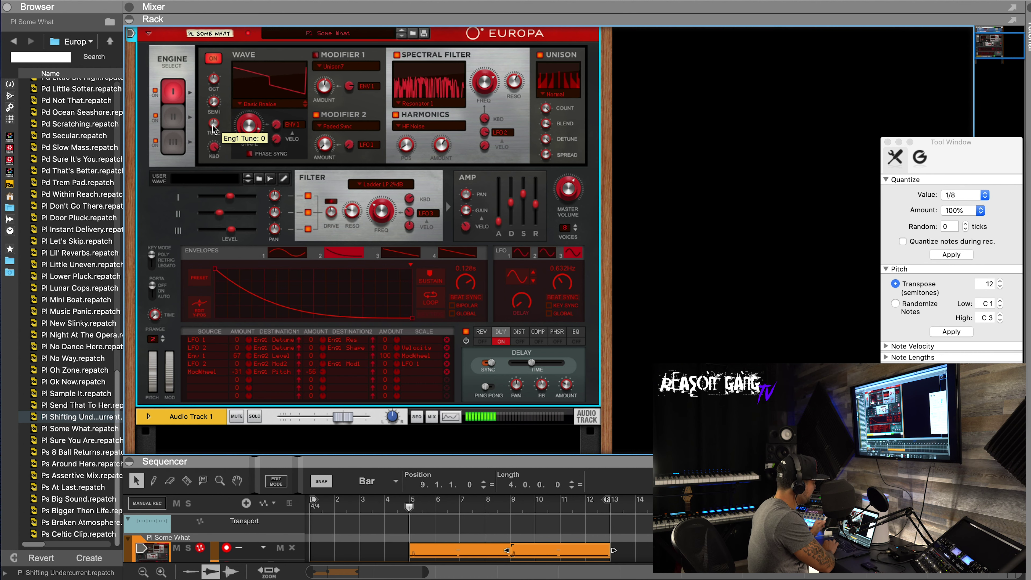
{"action": "mouse_move", "coordinate": [214, 128]}
{"action": "left_mouse_down"}
{"action": "mouse_move", "coordinate": [215, 116]}
{"action": "mouse_move", "coordinate": [223, 131]}
{"action": "left_mouse_up"}
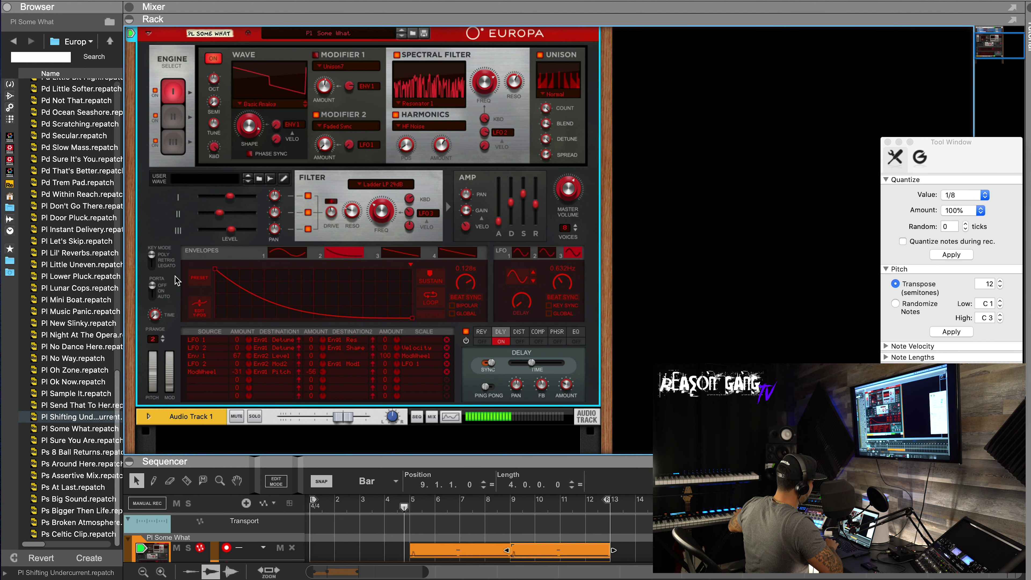
{"action": "left_click_drag", "start_coordinate": [392, 211], "coordinate": [393, 204]}
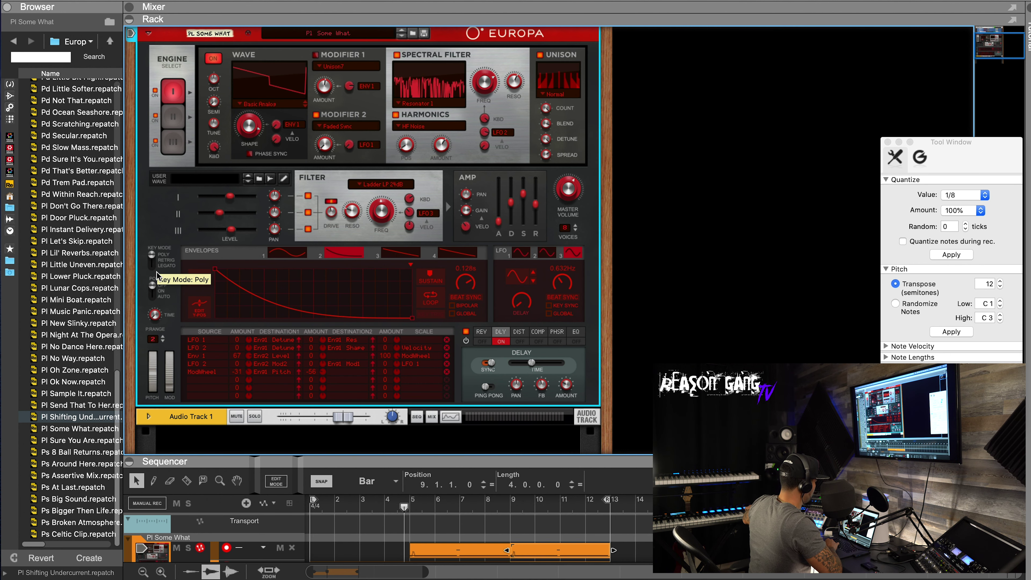
- Audition the Retrig and Legato key modes, switching between them, and return the key mode to Poly
{"action": "left_click", "coordinate": [153, 261]}
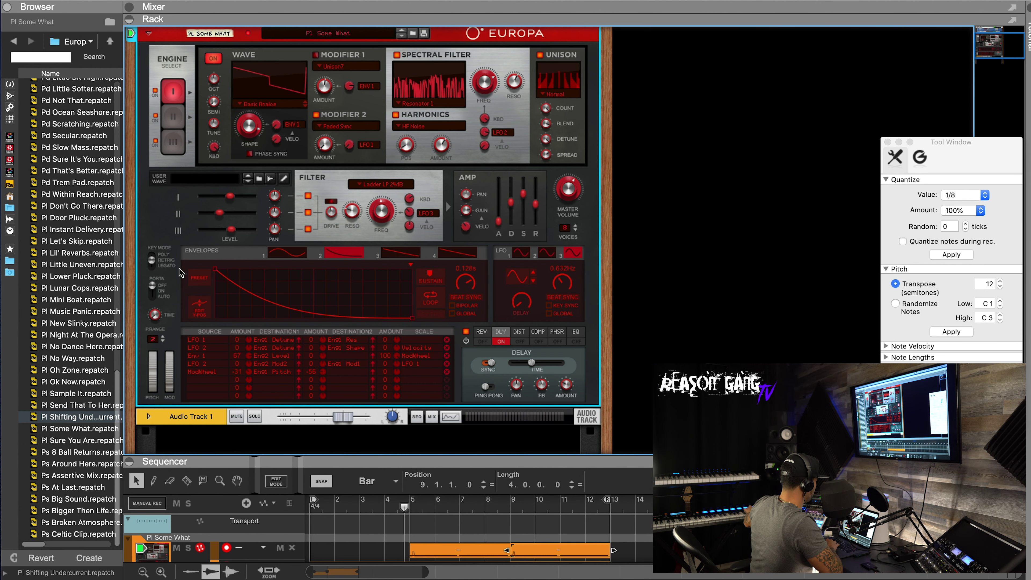
{"action": "left_click", "coordinate": [153, 266]}
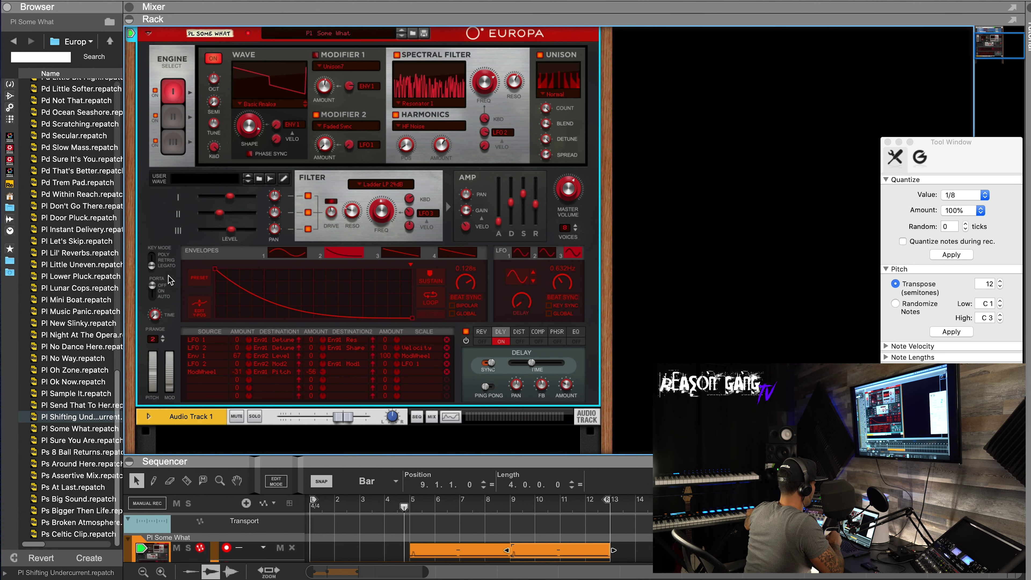
{"action": "left_click", "coordinate": [152, 260]}
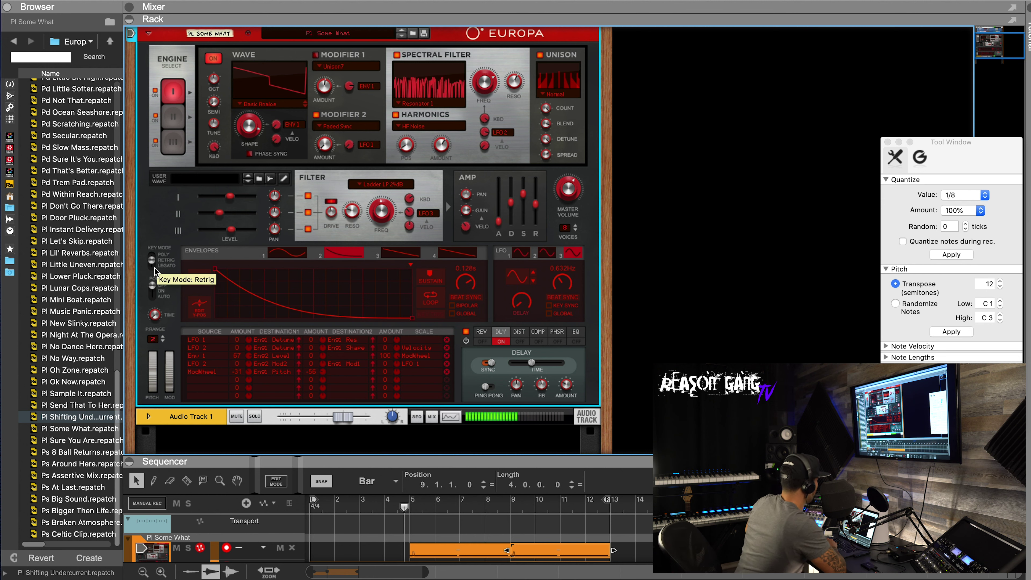
{"action": "left_click_drag", "start_coordinate": [157, 266], "coordinate": [155, 272]}
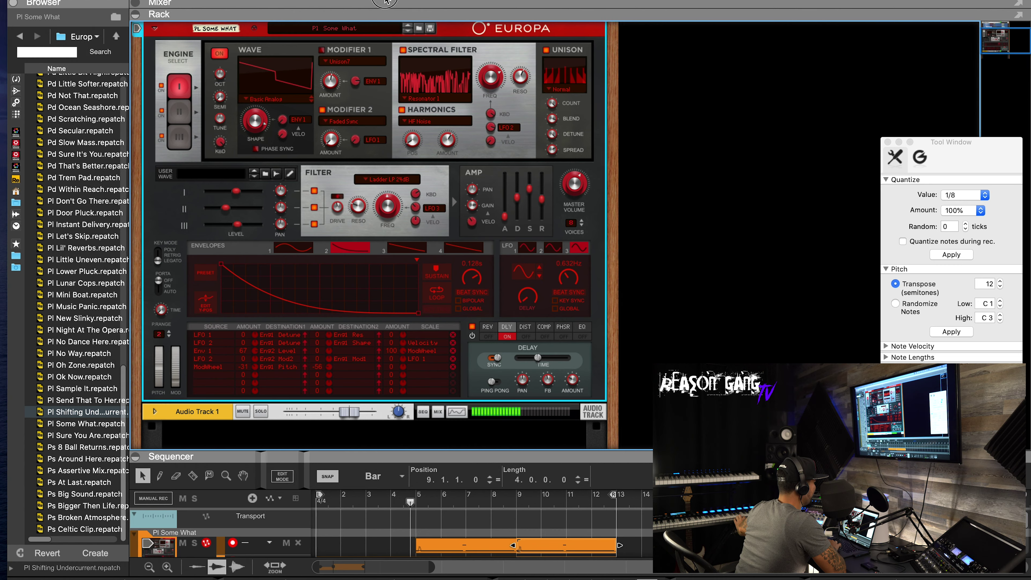
{"action": "left_click", "coordinate": [154, 256]}
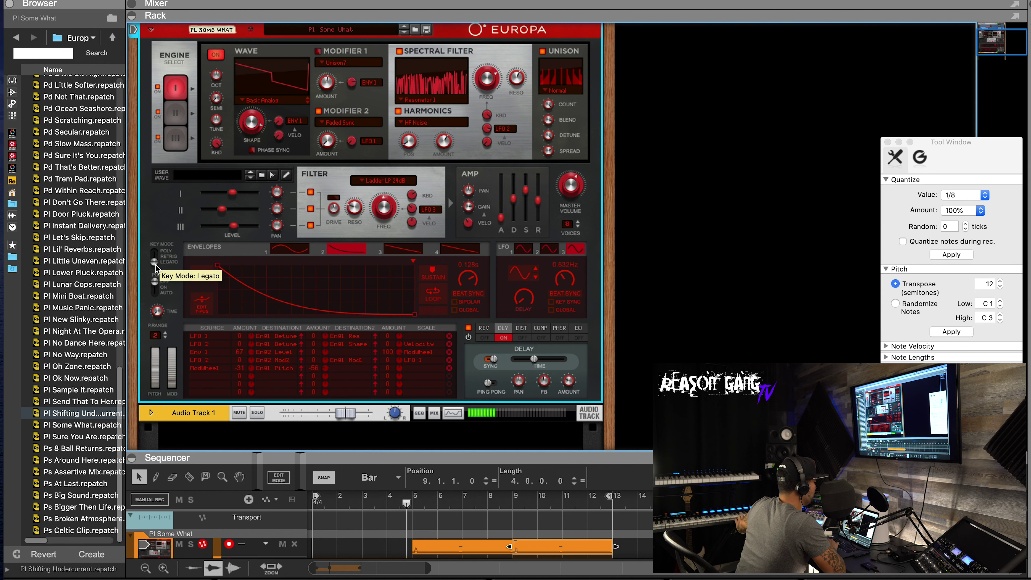
{"action": "left_click", "coordinate": [164, 253]}
{"action": "left_click", "coordinate": [155, 257]}
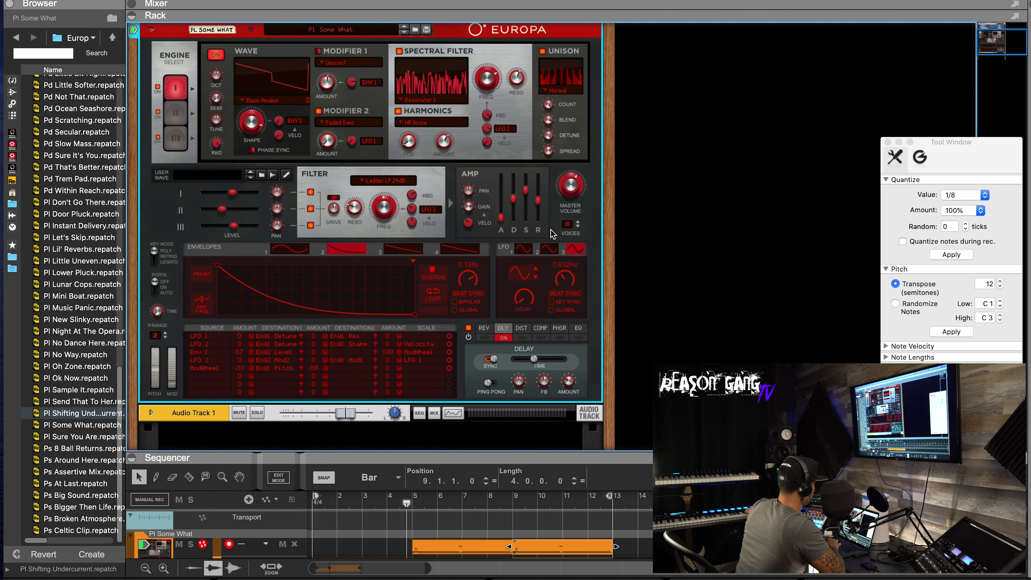
- Turn portamento on and raise its time from 0% to 87.5%
{"action": "left_click", "coordinate": [155, 288]}
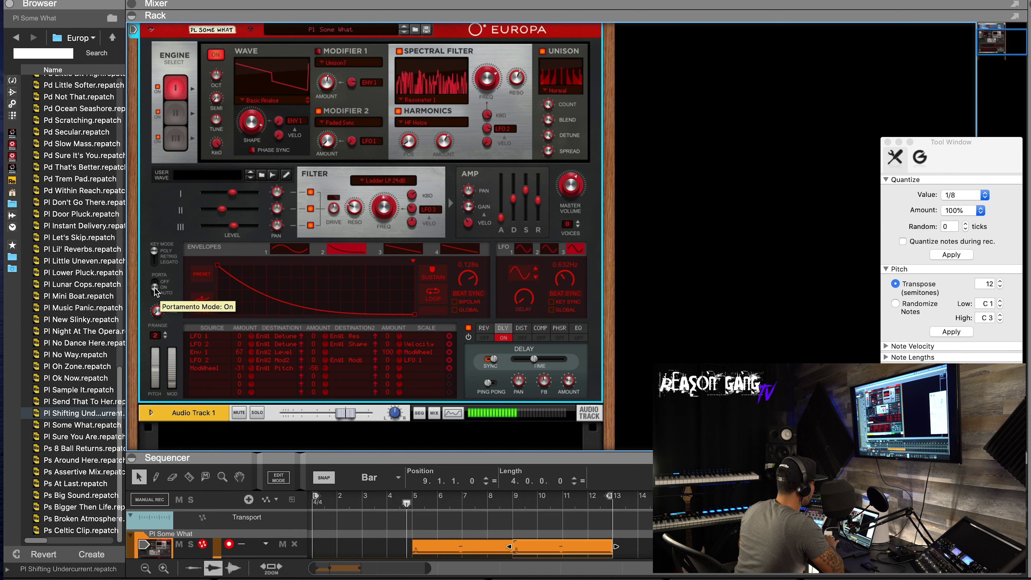
{"action": "left_click", "coordinate": [156, 310]}
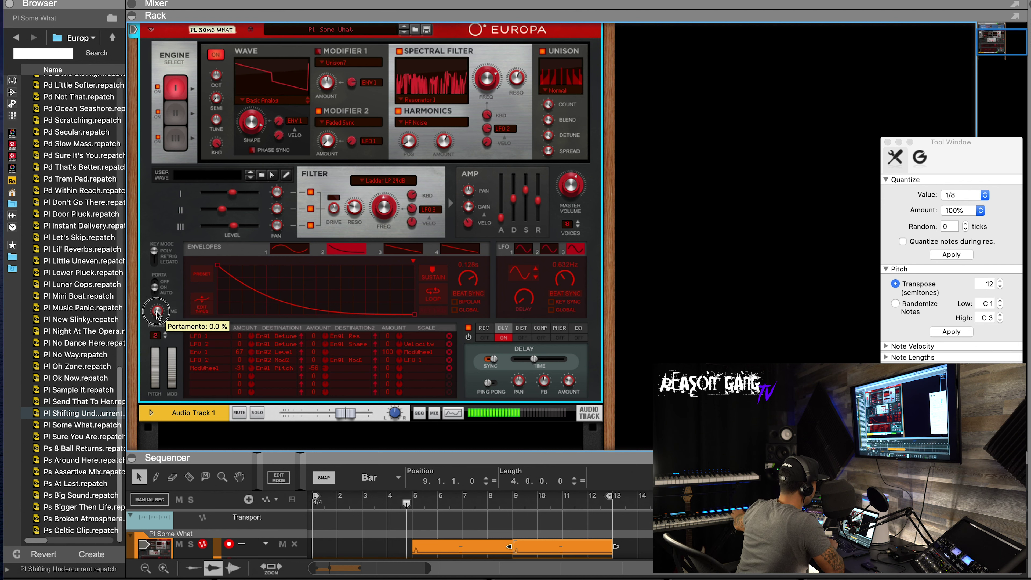
{"action": "left_click_drag", "start_coordinate": [156, 310], "coordinate": [155, 293]}
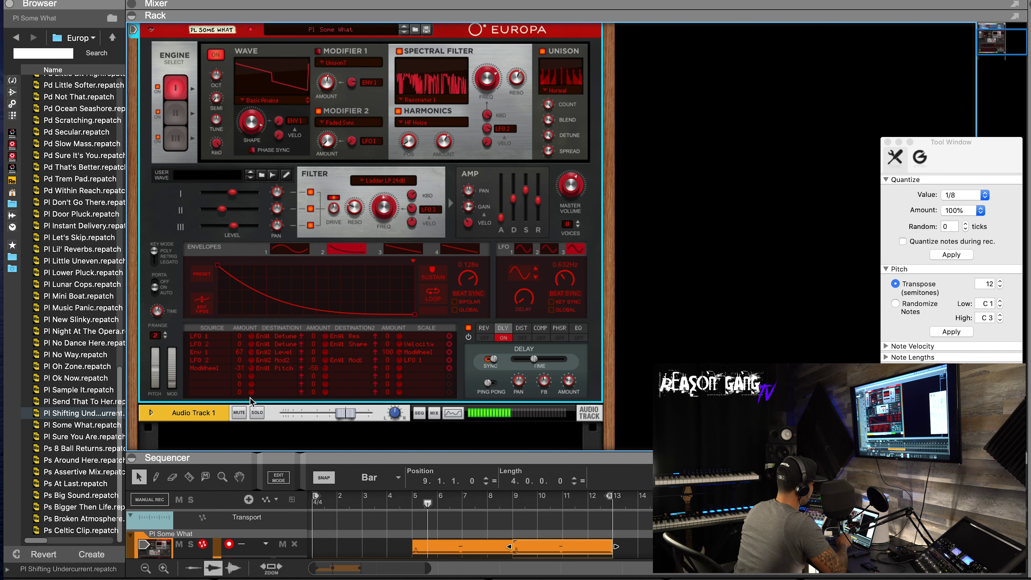
{"action": "mouse_move", "coordinate": [157, 310]}
{"action": "scroll", "coordinate": [157, 310], "scroll_direction": "up", "scroll_amount": 5}
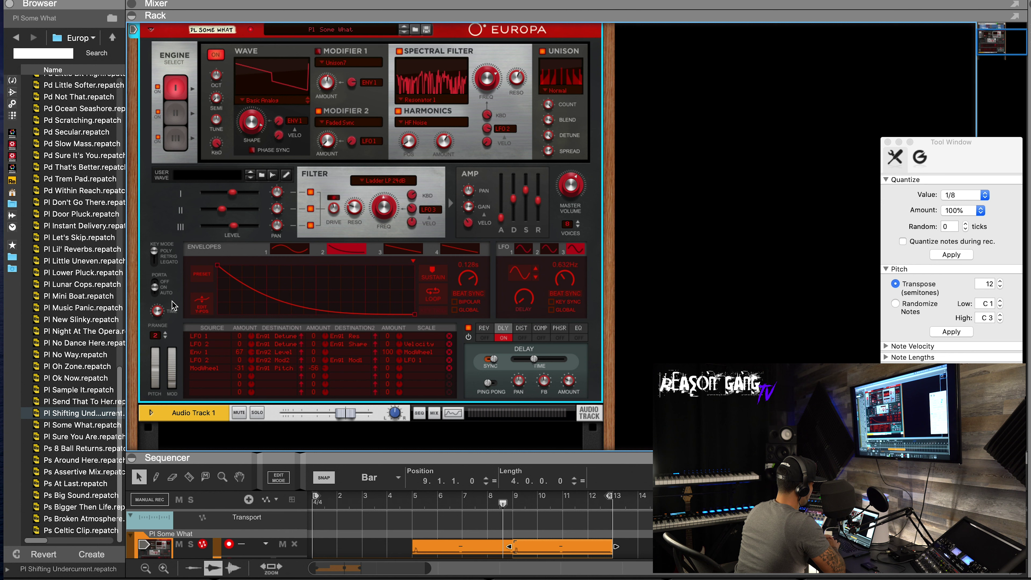
- Compare the Off, On and Auto portamento modes, switching between them, and leave portamento off
{"action": "left_click", "coordinate": [156, 285]}
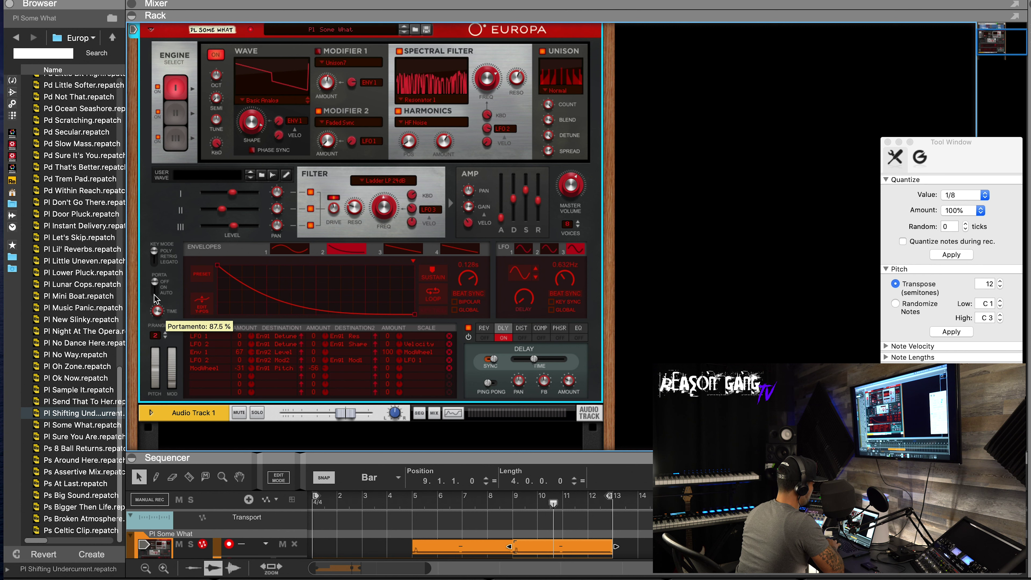
{"action": "left_click", "coordinate": [157, 291]}
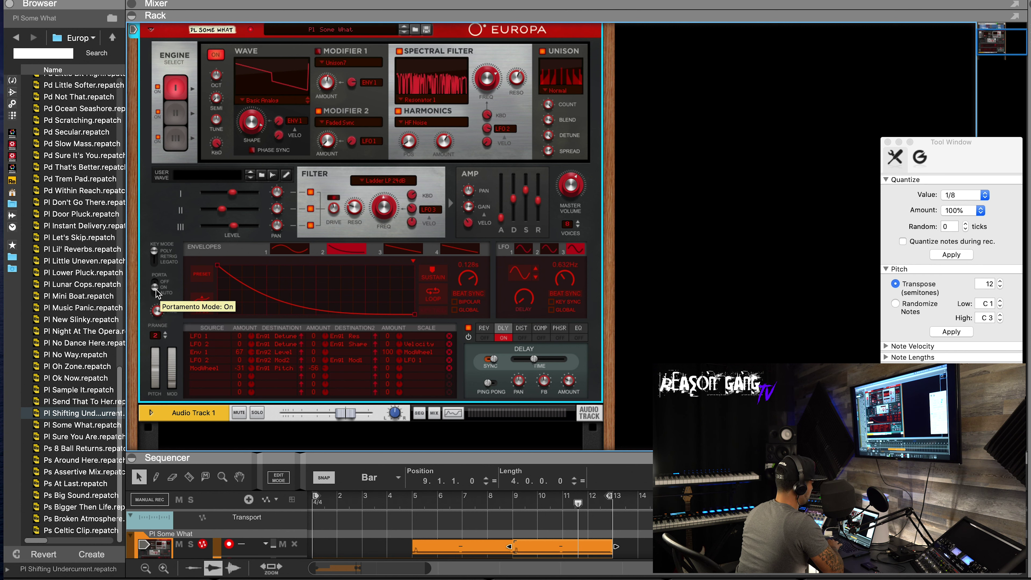
{"action": "left_click", "coordinate": [157, 294]}
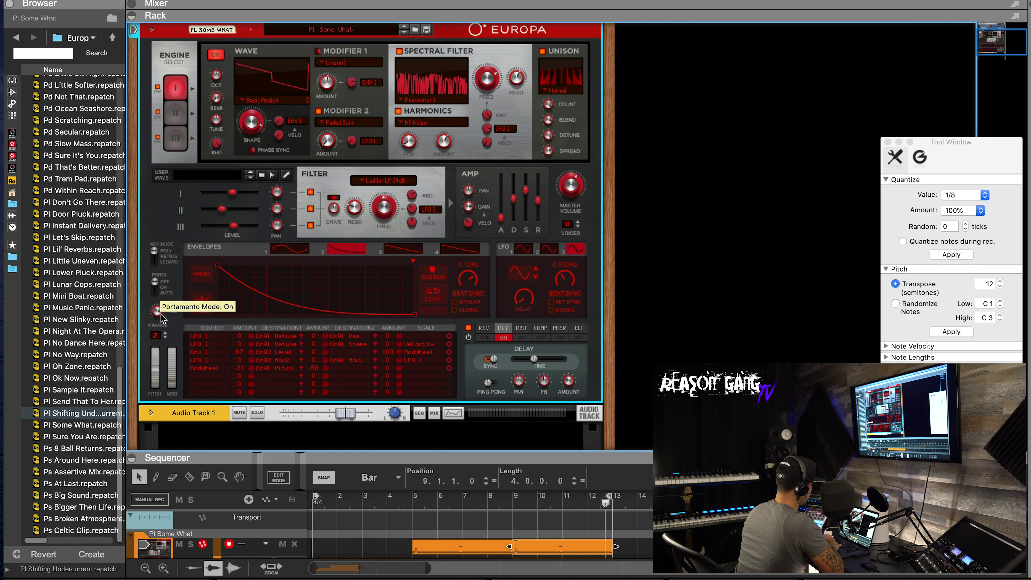
{"action": "left_click", "coordinate": [156, 293]}
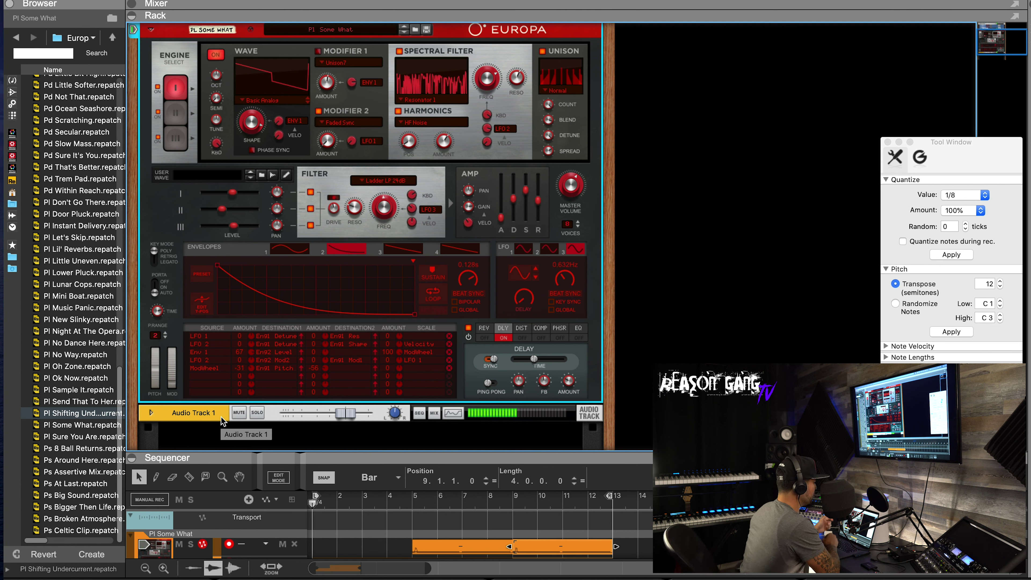
{"action": "scroll", "coordinate": [155, 291], "scroll_direction": "down", "scroll_amount": 1}
{"action": "left_click", "coordinate": [156, 288]}
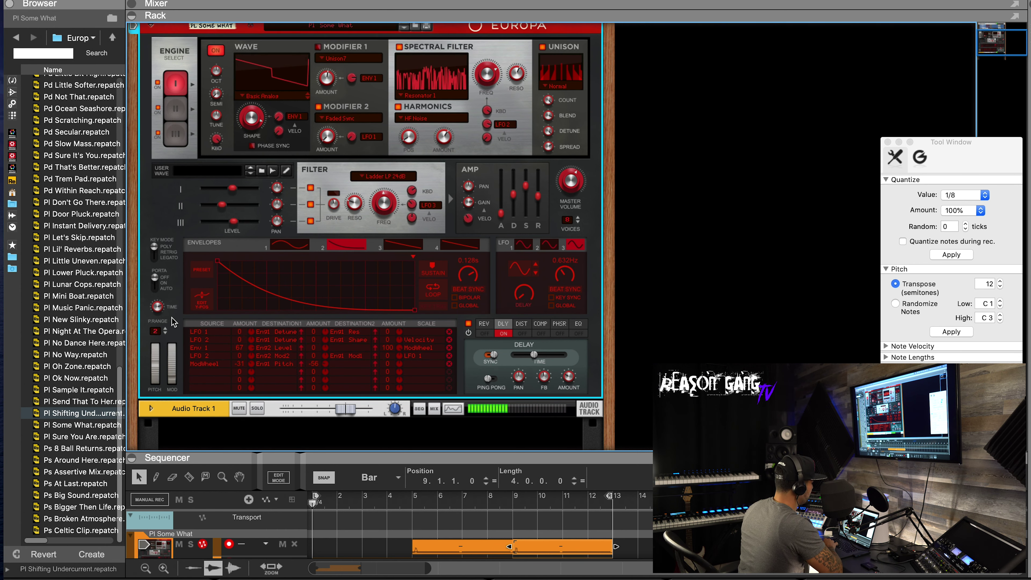
- Set the pitch bend range to 12 semitones and audition a full upward bend with the pitch wheel
{"action": "scroll", "coordinate": [175, 321], "scroll_direction": "down", "scroll_amount": 2}
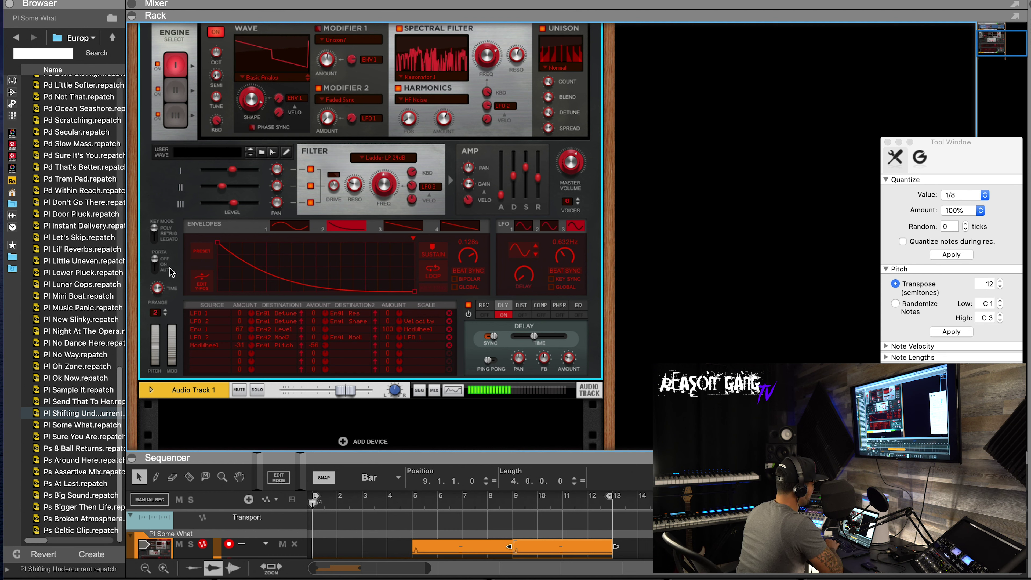
{"action": "scroll", "coordinate": [173, 280], "scroll_direction": "down", "scroll_amount": 2}
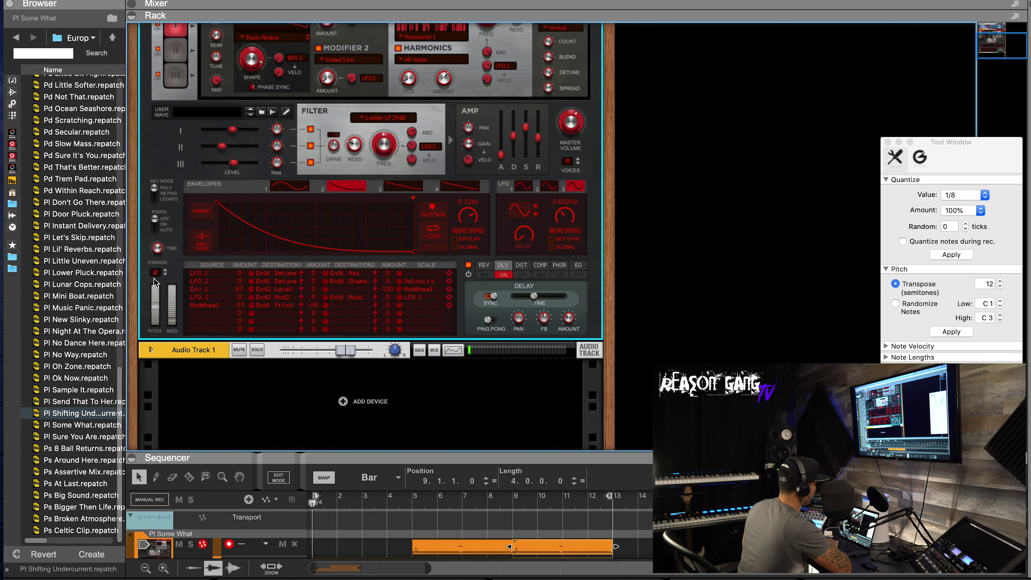
{"action": "left_click", "coordinate": [164, 271]}
{"action": "left_click", "coordinate": [164, 271]}
{"action": "left_click", "coordinate": [165, 272]}
{"action": "left_click", "coordinate": [165, 272]}
{"action": "left_click", "coordinate": [165, 272]}
{"action": "left_click", "coordinate": [165, 273]}
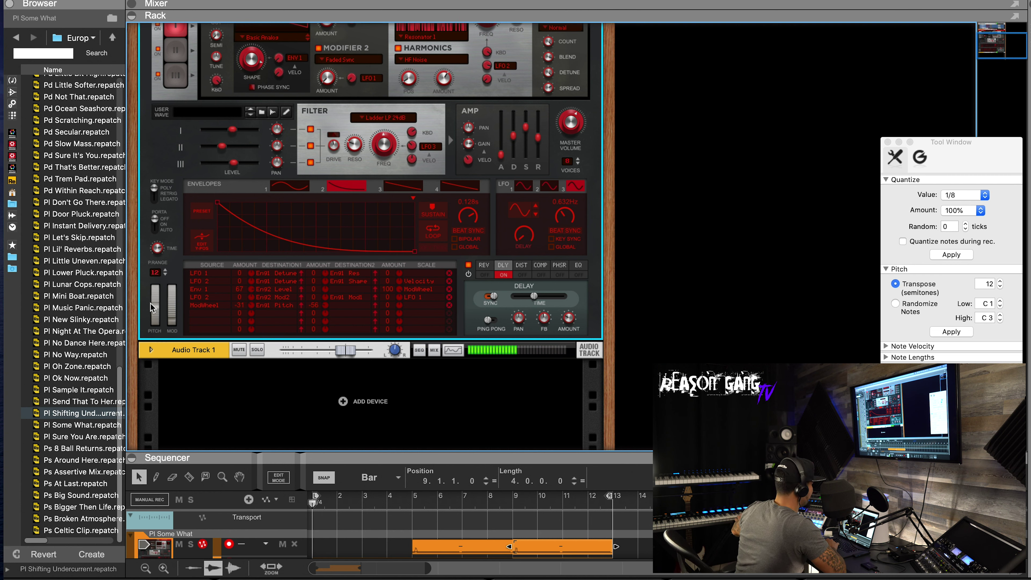
{"action": "left_click_drag", "start_coordinate": [156, 308], "coordinate": [157, 270]}
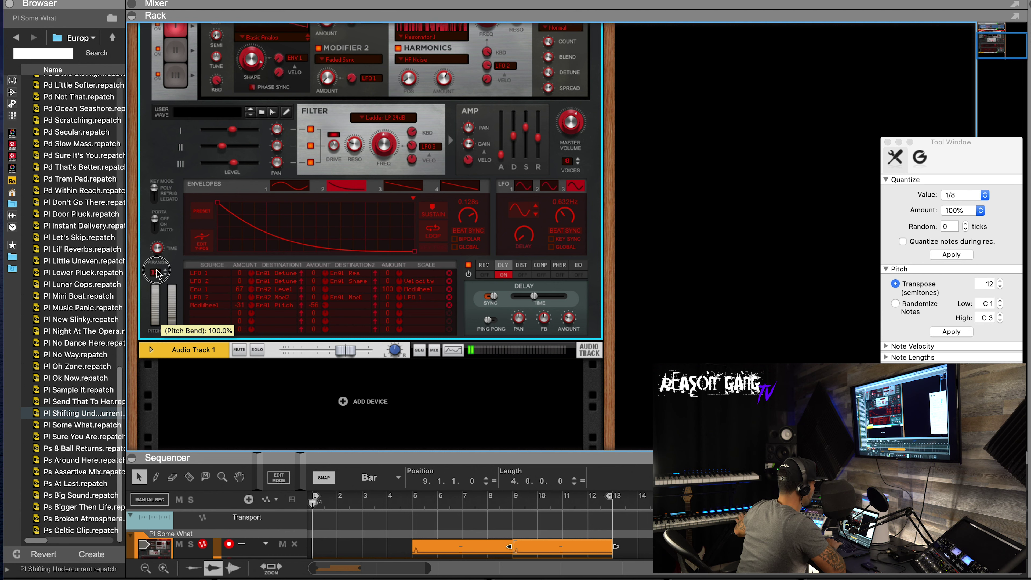
- Lower the pitch bend range to 3 semitones and try an upward bend with the pitch wheel
{"action": "left_click", "coordinate": [166, 275]}
{"action": "left_click", "coordinate": [165, 275]}
{"action": "left_click", "coordinate": [165, 274]}
{"action": "left_click", "coordinate": [165, 275]}
{"action": "left_click", "coordinate": [165, 274]}
{"action": "left_click", "coordinate": [165, 275]}
{"action": "left_click", "coordinate": [165, 275]}
{"action": "left_click", "coordinate": [165, 274]}
{"action": "left_click", "coordinate": [165, 274]}
{"action": "left_click_drag", "start_coordinate": [156, 310], "coordinate": [161, 284]}
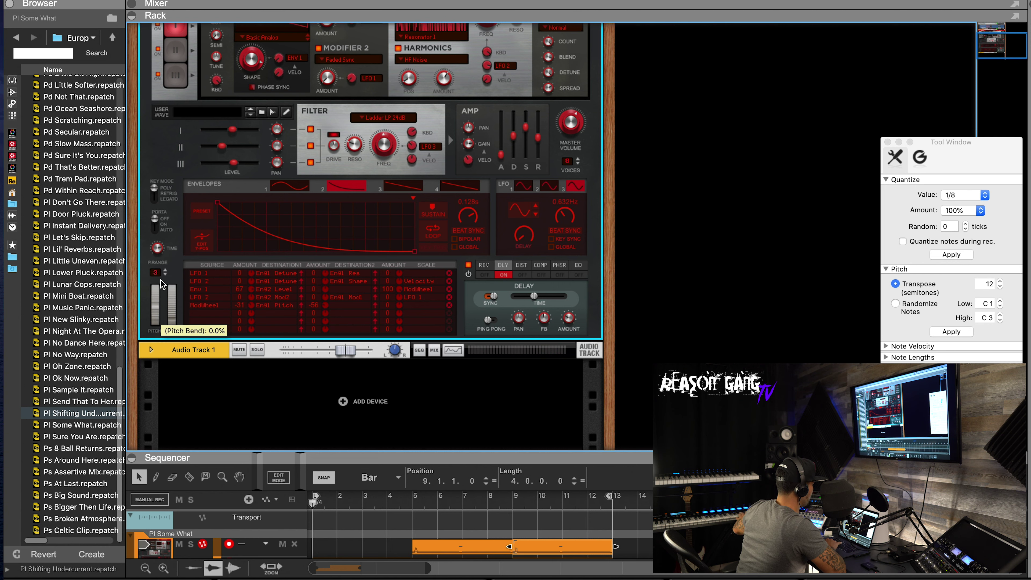
- Try a pitch bend range of 1 semitone with a full 100% bend of the pitch wheel
{"action": "left_click", "coordinate": [165, 275]}
{"action": "left_click", "coordinate": [165, 275]}
{"action": "left_click", "coordinate": [165, 275]}
{"action": "left_click", "coordinate": [165, 270]}
{"action": "left_click_drag", "start_coordinate": [156, 305], "coordinate": [157, 259]}
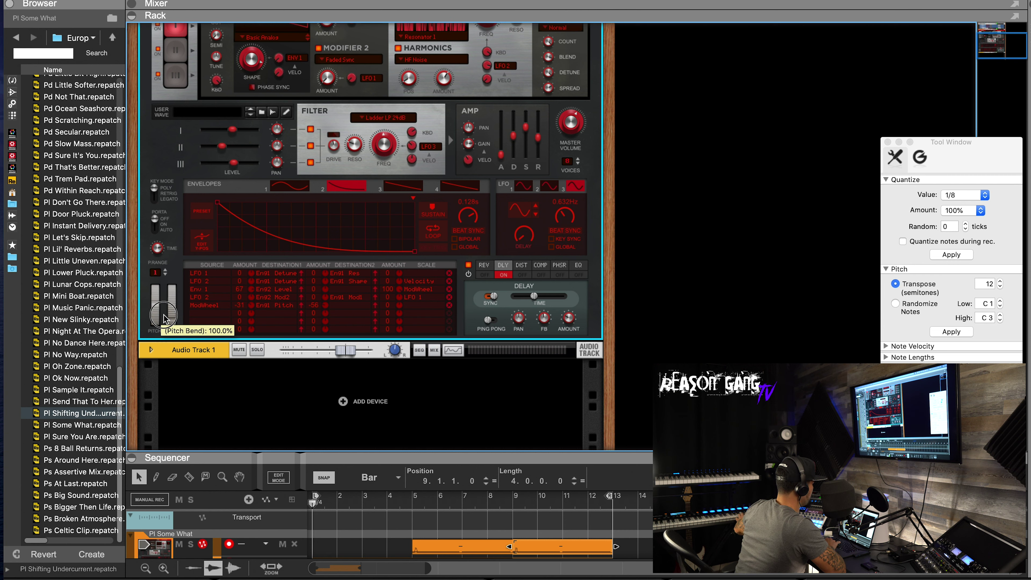
- Return the pitch bend range to 12 semitones and move the playback position to bar 5 to audition the pitch wheel
{"action": "left_click", "coordinate": [166, 270]}
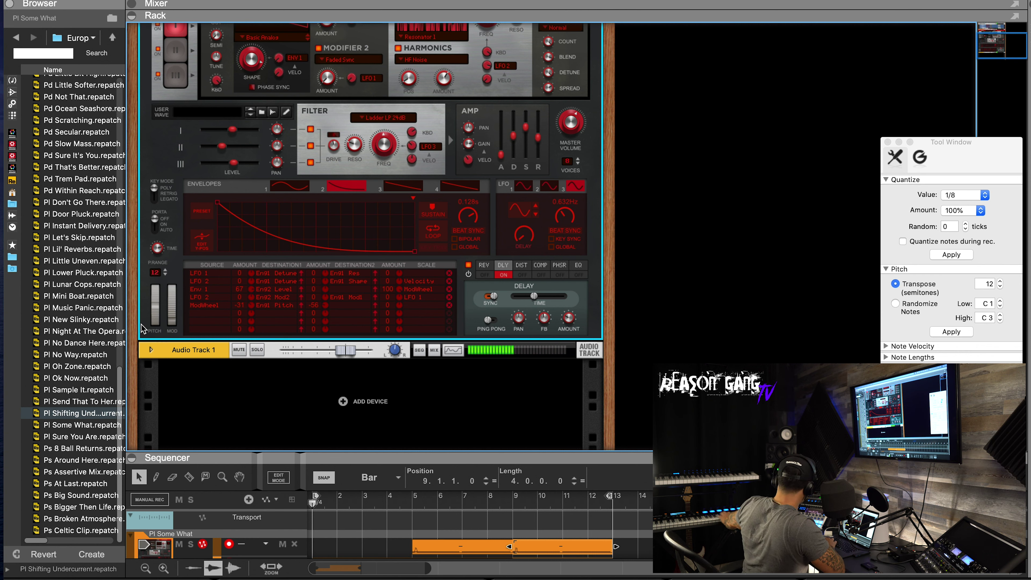
{"action": "left_click", "coordinate": [412, 503]}
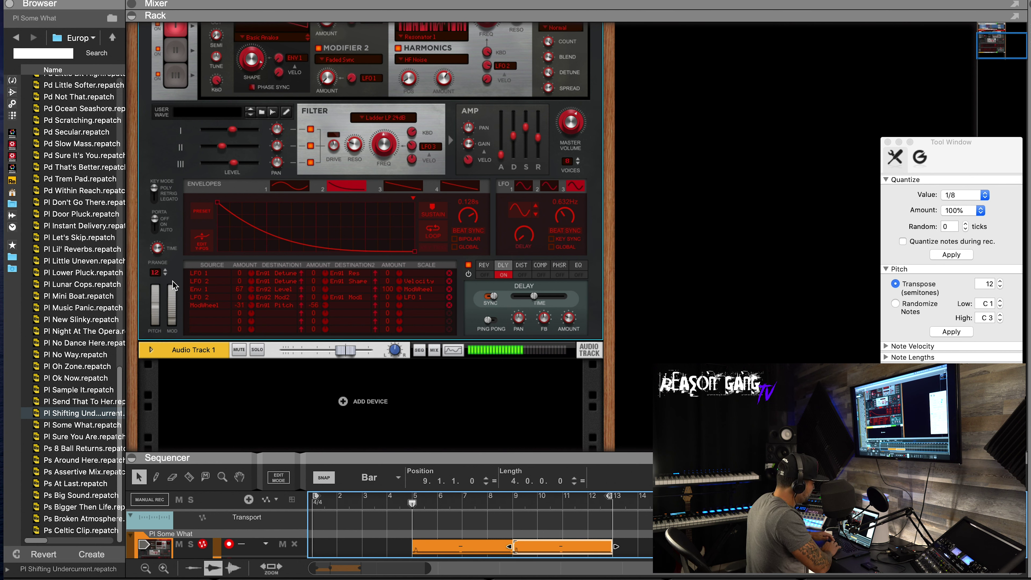
{"action": "left_click", "coordinate": [156, 308]}
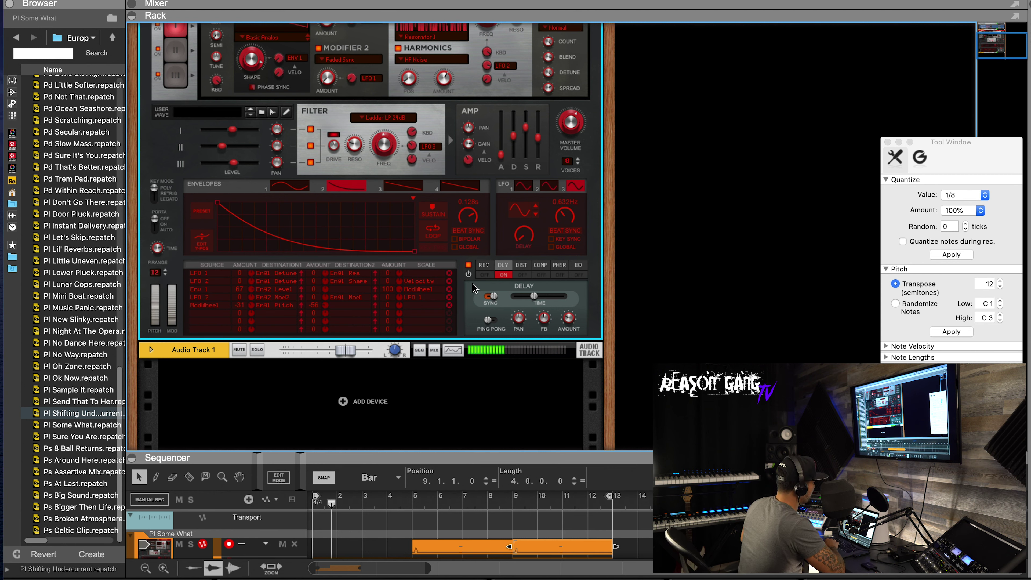
- Show the reverb effect's settings, switch the delay off and switch the reverb on
{"action": "scroll", "coordinate": [495, 317], "scroll_direction": "up", "scroll_amount": 1}
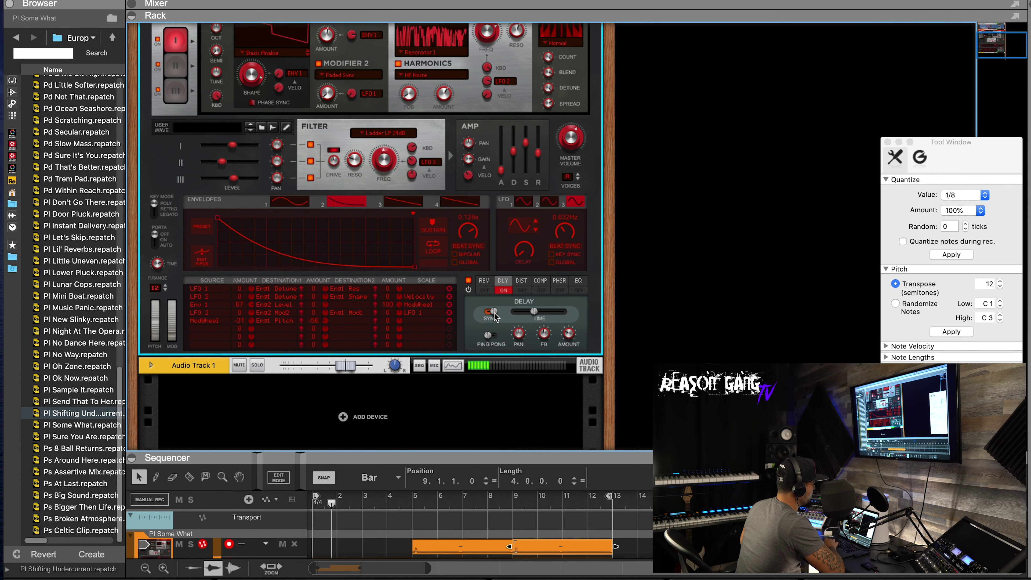
{"action": "left_click", "coordinate": [486, 282]}
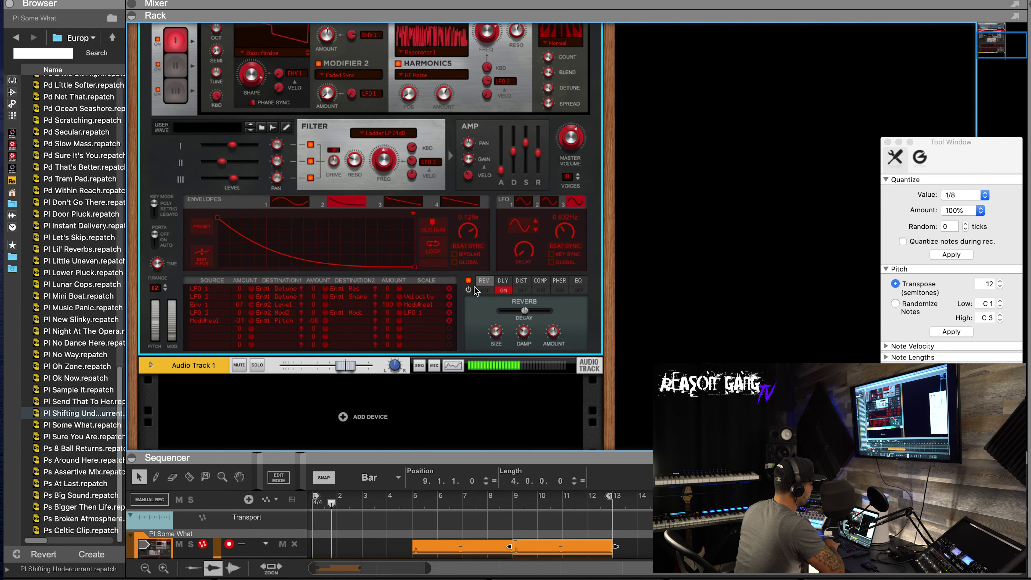
{"action": "left_click", "coordinate": [503, 290]}
{"action": "left_click", "coordinate": [491, 291]}
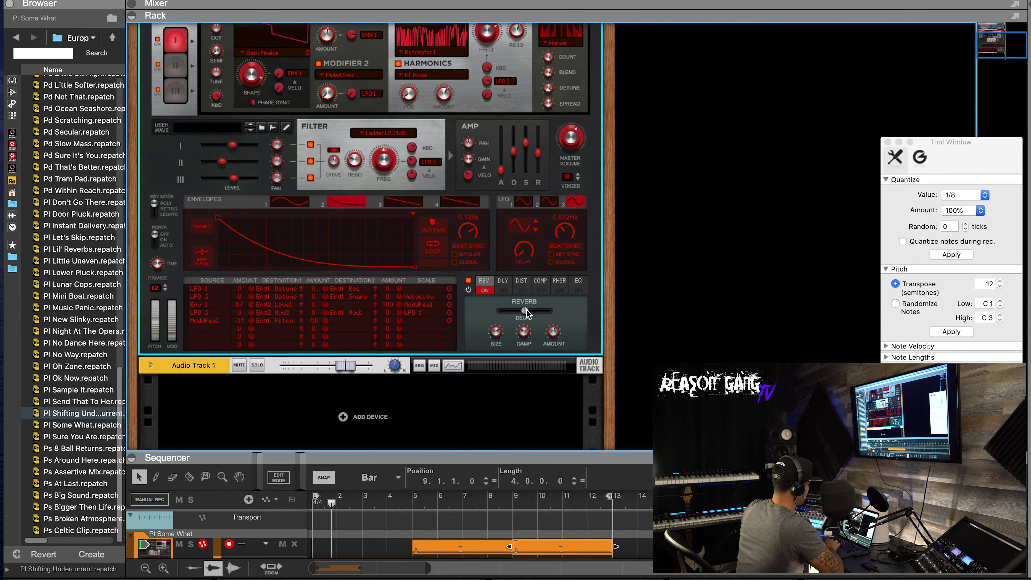
- Lengthen the reverb decay, audition its size and damping controls, and switch the reverb off
{"action": "left_click_drag", "start_coordinate": [550, 334], "coordinate": [536, 316]}
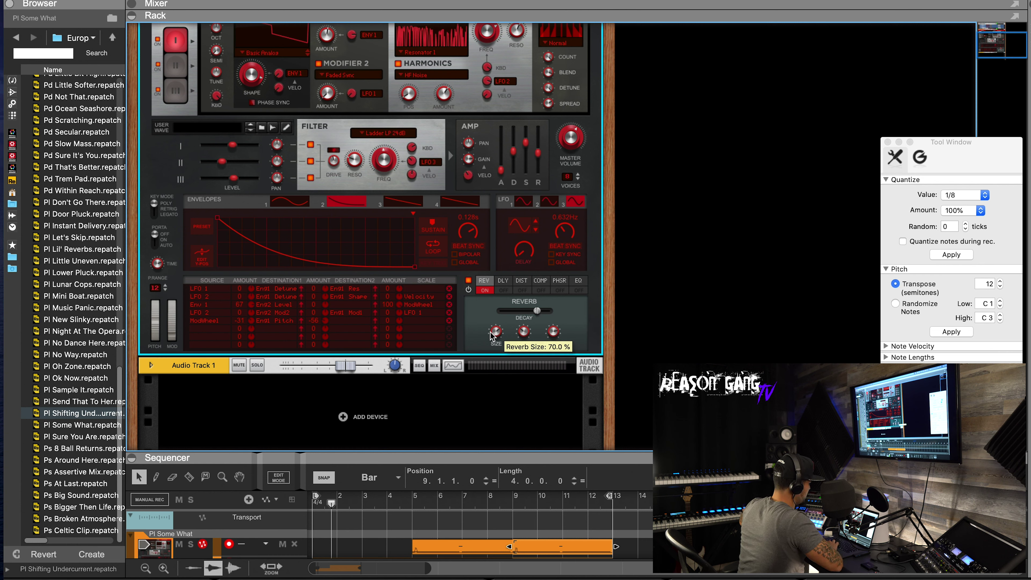
{"action": "left_click_drag", "start_coordinate": [496, 332], "coordinate": [518, 380]}
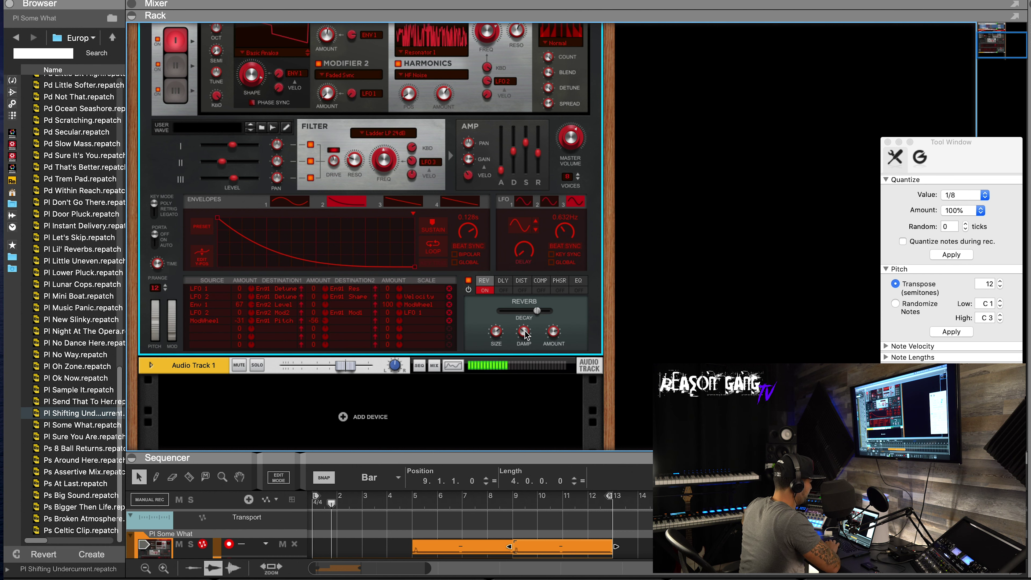
{"action": "left_click_drag", "start_coordinate": [525, 333], "coordinate": [511, 279]}
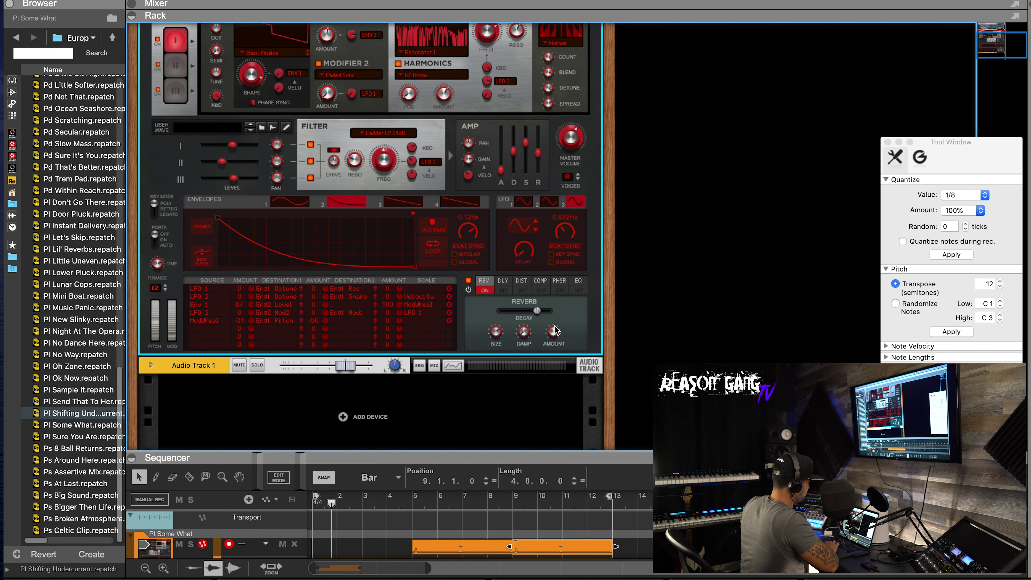
{"action": "left_click", "coordinate": [486, 291]}
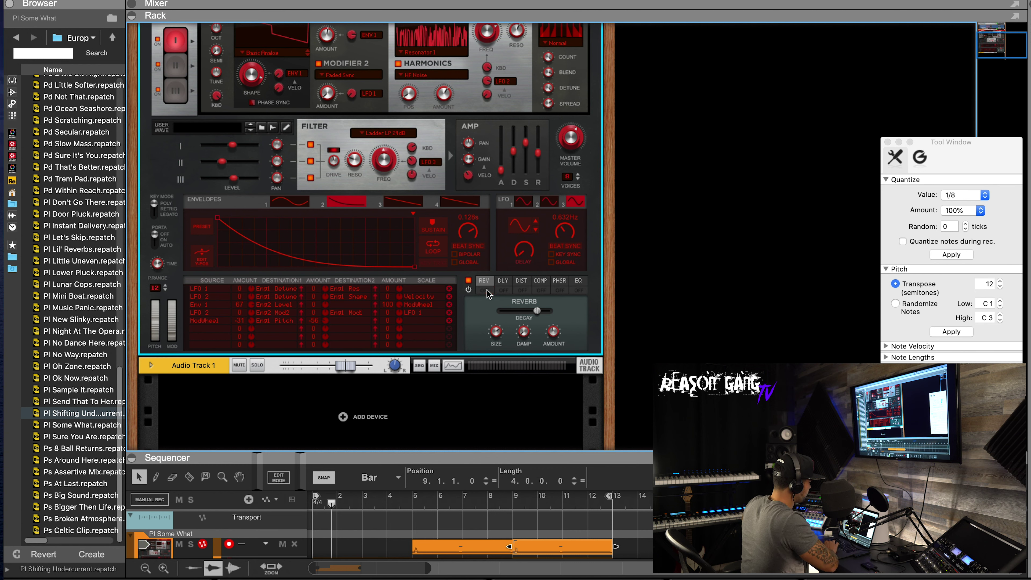
- Switch the delay on with ping-pong enabled, adjust its feedback and set its pan to 100%
{"action": "left_click", "coordinate": [504, 280]}
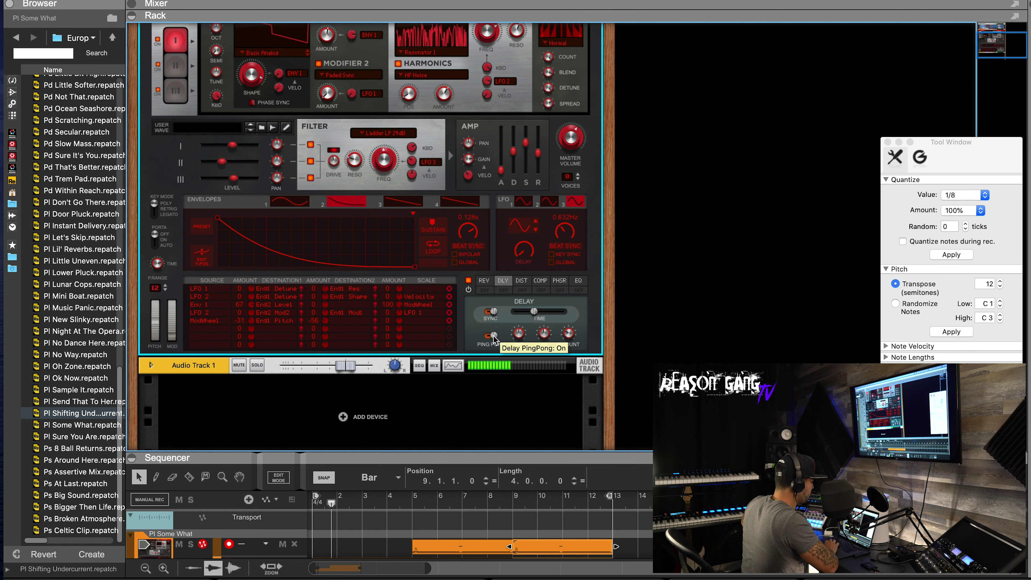
{"action": "left_click", "coordinate": [568, 329]}
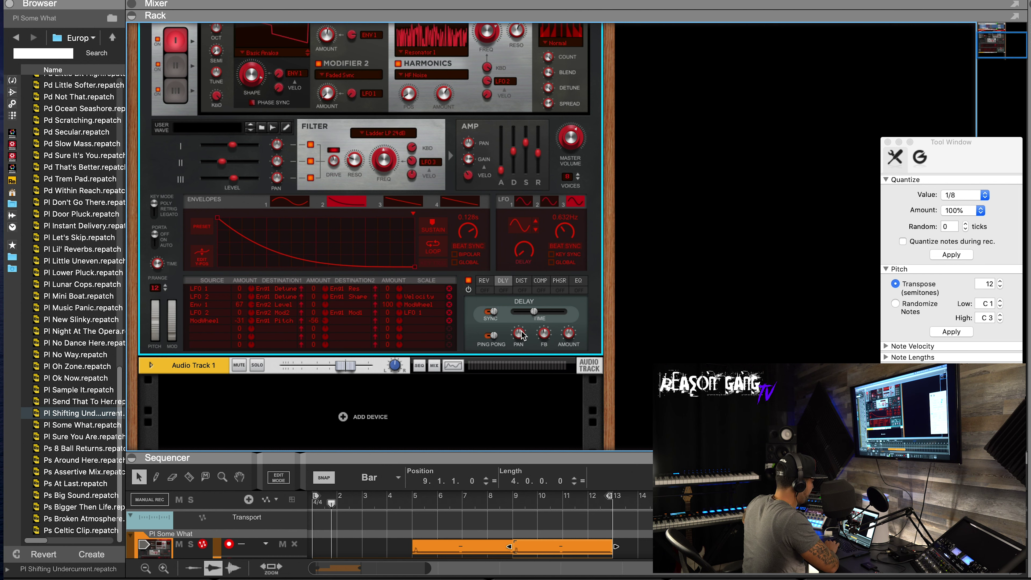
{"action": "left_click_drag", "start_coordinate": [523, 336], "coordinate": [518, 341]}
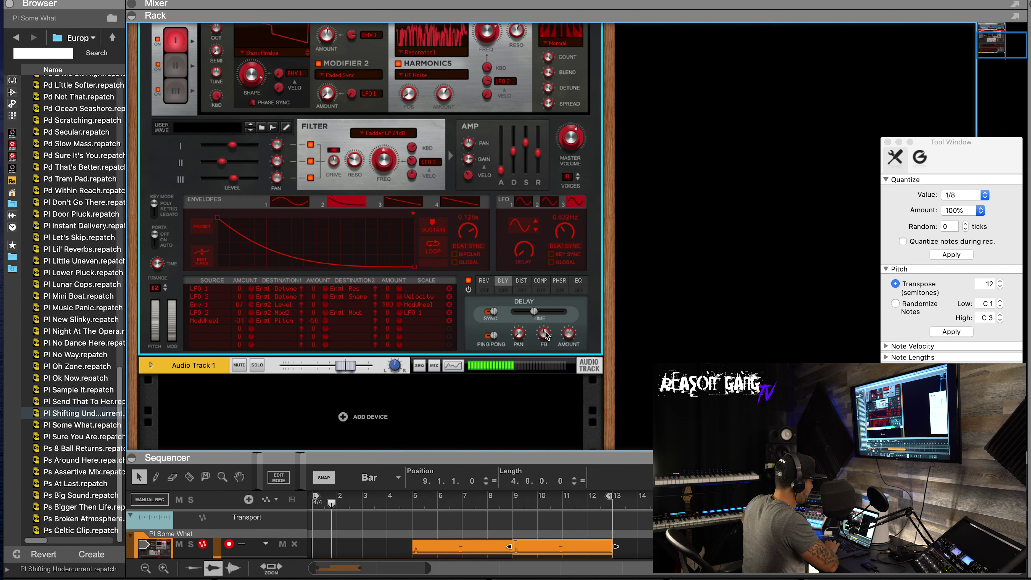
{"action": "left_click_drag", "start_coordinate": [545, 334], "coordinate": [554, 318]}
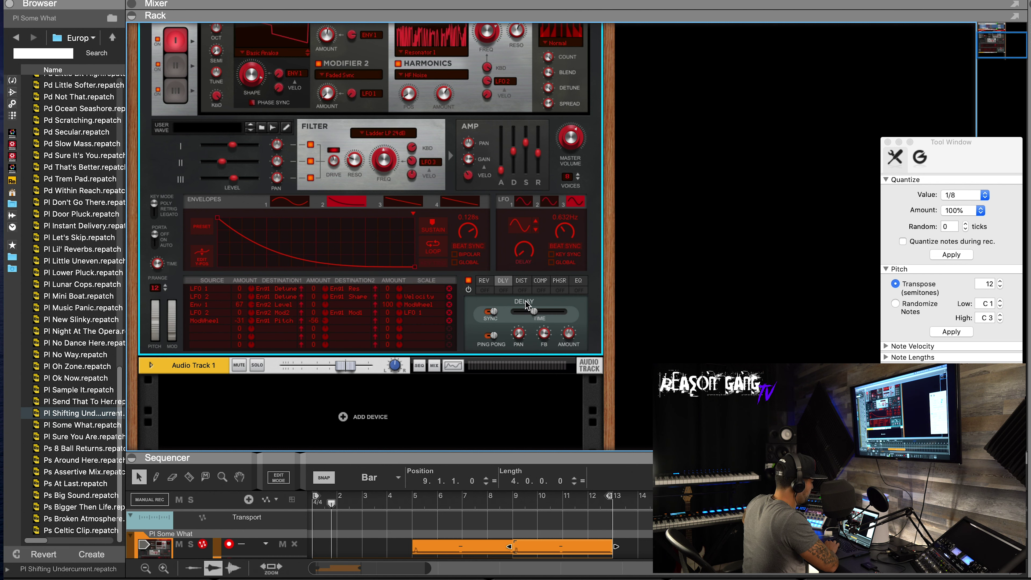
{"action": "left_click", "coordinate": [505, 290]}
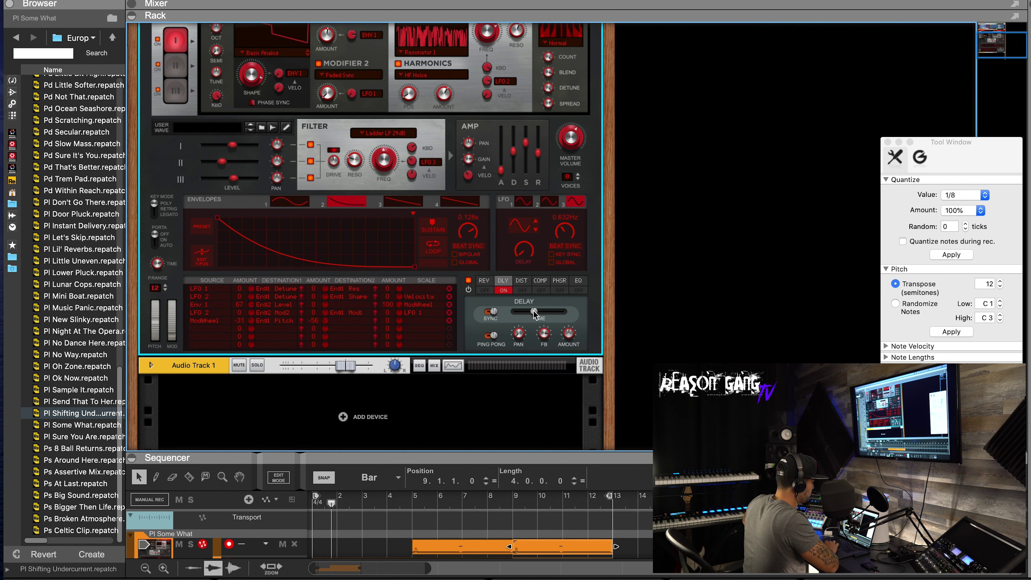
{"action": "left_click_drag", "start_coordinate": [545, 328], "coordinate": [521, 271]}
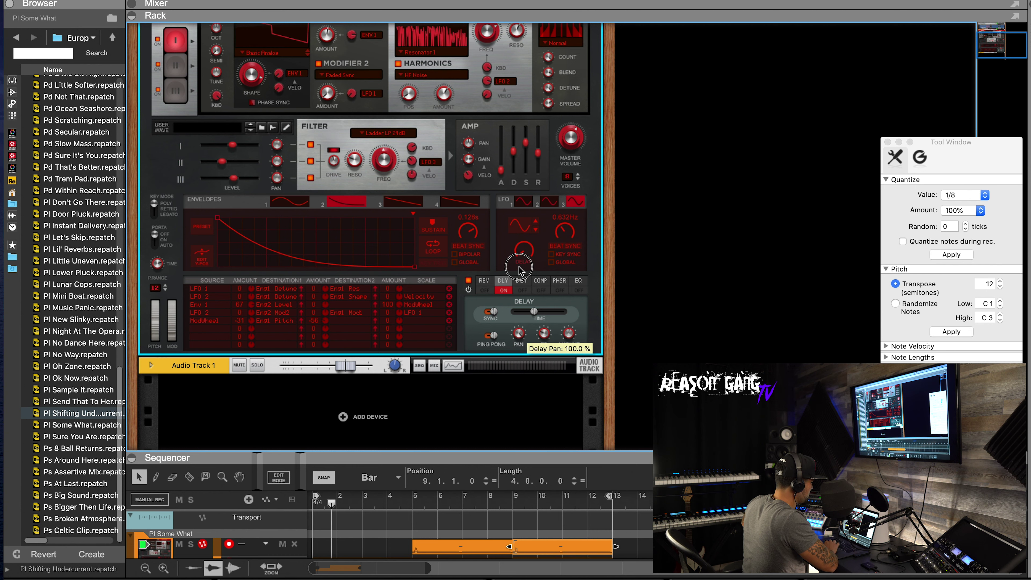
- Set the amp release to 0 ms and audition the delay on and off at a synced time of 1/8T and a longer time, leaving it off
{"action": "left_click_drag", "start_coordinate": [539, 180], "coordinate": [539, 181]}
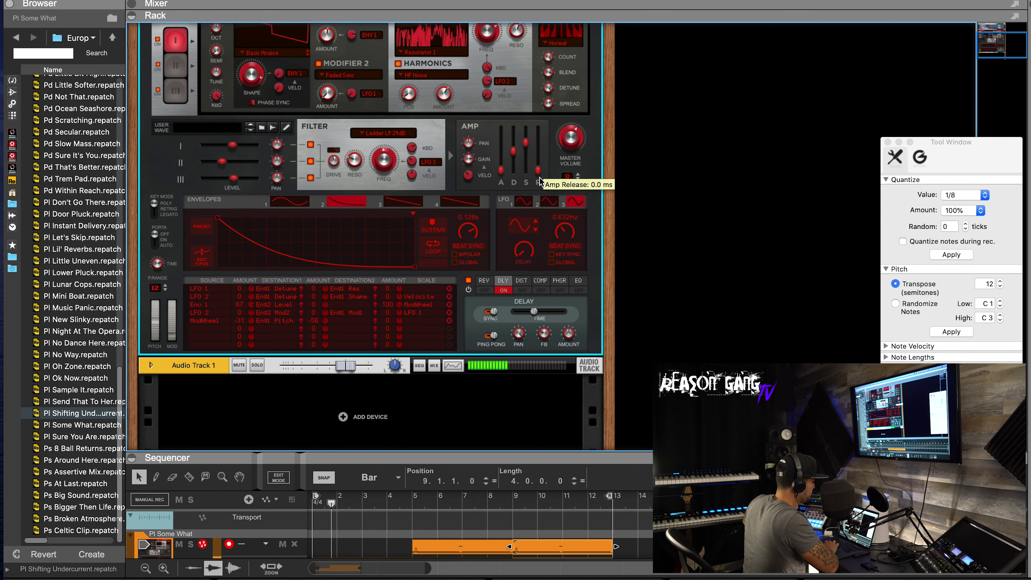
{"action": "left_click_drag", "start_coordinate": [546, 333], "coordinate": [524, 313]}
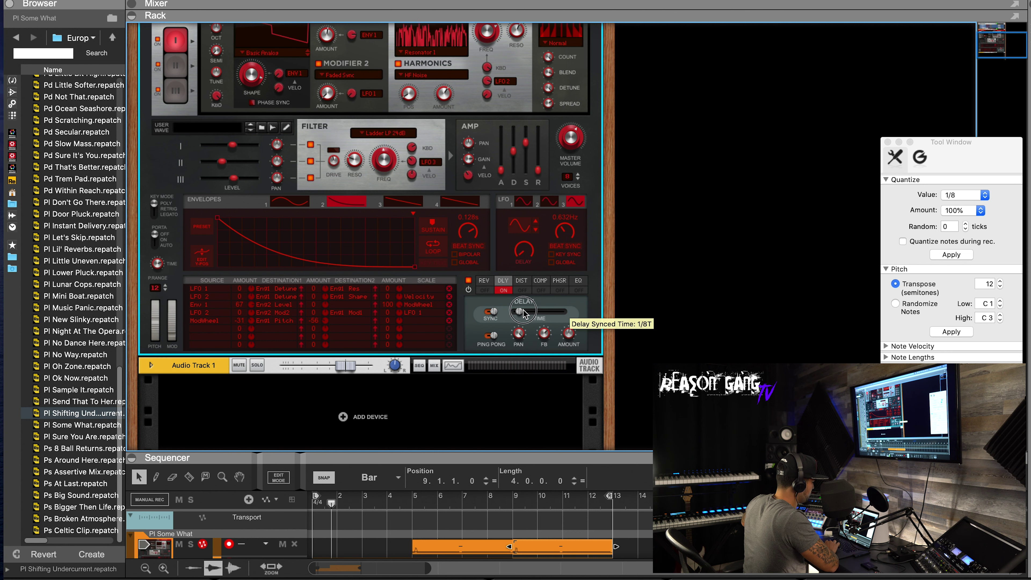
{"action": "left_click", "coordinate": [503, 290]}
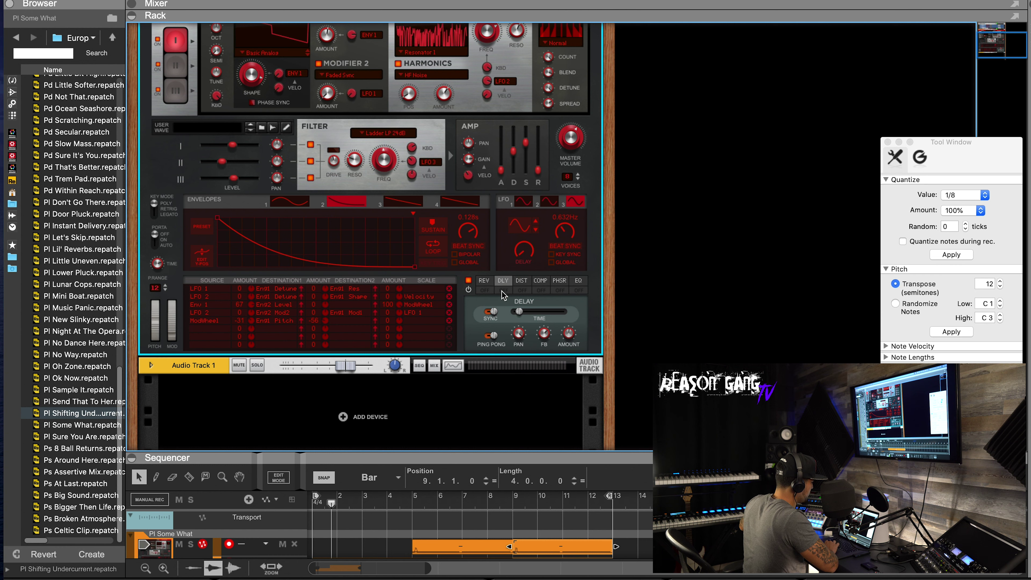
{"action": "left_click", "coordinate": [502, 290]}
{"action": "left_click_drag", "start_coordinate": [520, 311], "coordinate": [543, 314]}
{"action": "left_click", "coordinate": [504, 290]}
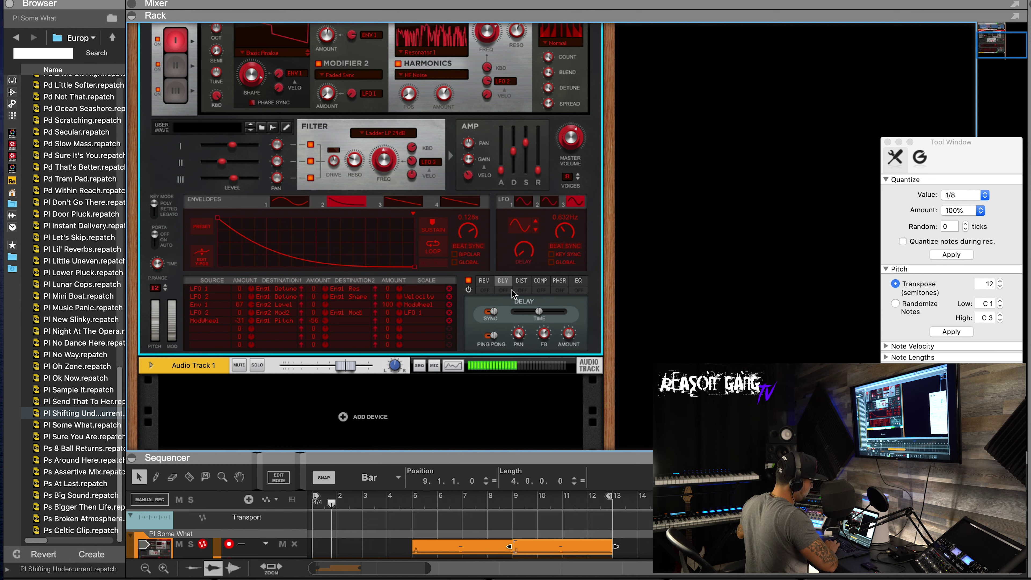
- Switch the distortion effect on, audition the Scream type and the tone control, and switch the distortion off
{"action": "left_click", "coordinate": [522, 281]}
{"action": "left_click", "coordinate": [522, 290]}
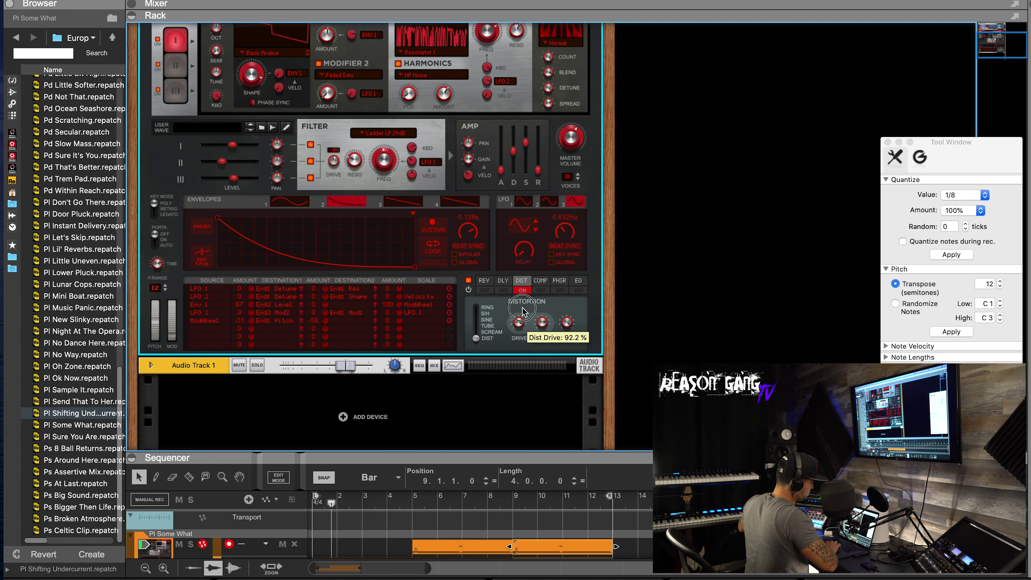
{"action": "mouse_move", "coordinate": [475, 338]}
{"action": "left_mouse_down"}
{"action": "mouse_move", "coordinate": [479, 312]}
{"action": "mouse_move", "coordinate": [479, 344]}
{"action": "left_mouse_up"}
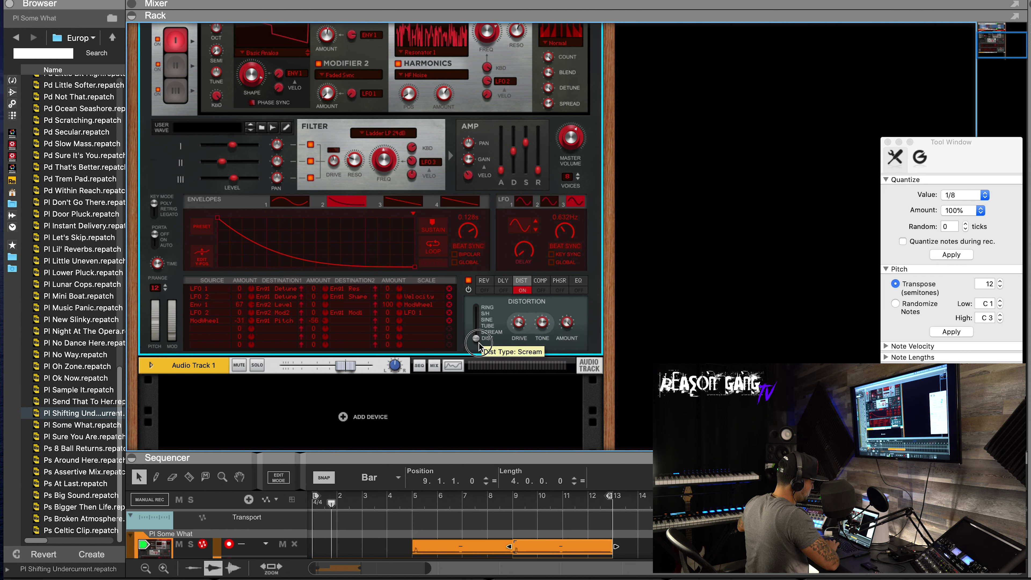
{"action": "mouse_move", "coordinate": [541, 332]}
{"action": "left_mouse_down"}
{"action": "mouse_move", "coordinate": [536, 346]}
{"action": "mouse_move", "coordinate": [546, 354]}
{"action": "mouse_move", "coordinate": [529, 335]}
{"action": "left_mouse_up"}
{"action": "left_click", "coordinate": [523, 290]}
- Show the compressor's settings and audition the compressor on and off, leaving it off
{"action": "left_click", "coordinate": [540, 284]}
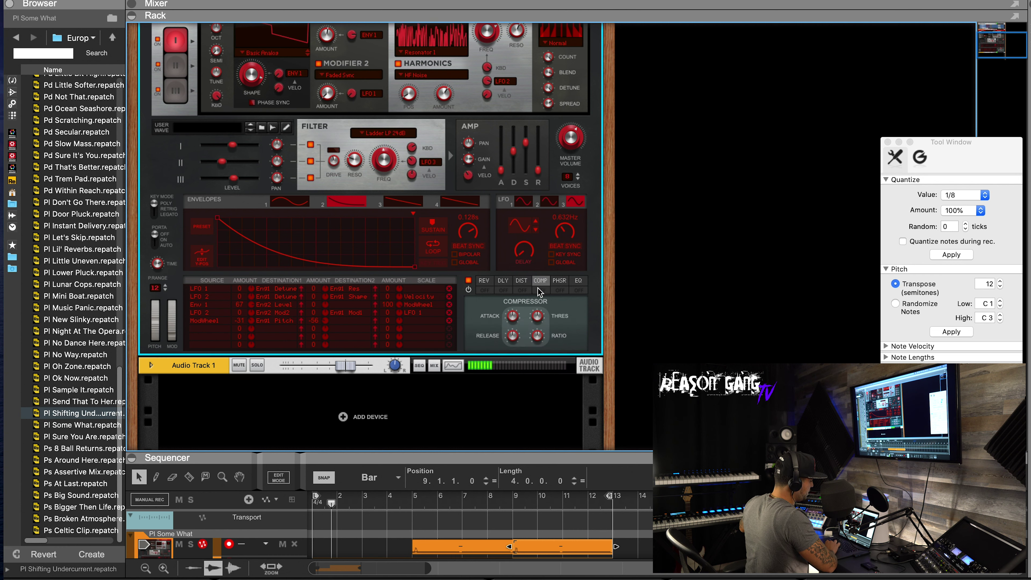
{"action": "left_click", "coordinate": [544, 290]}
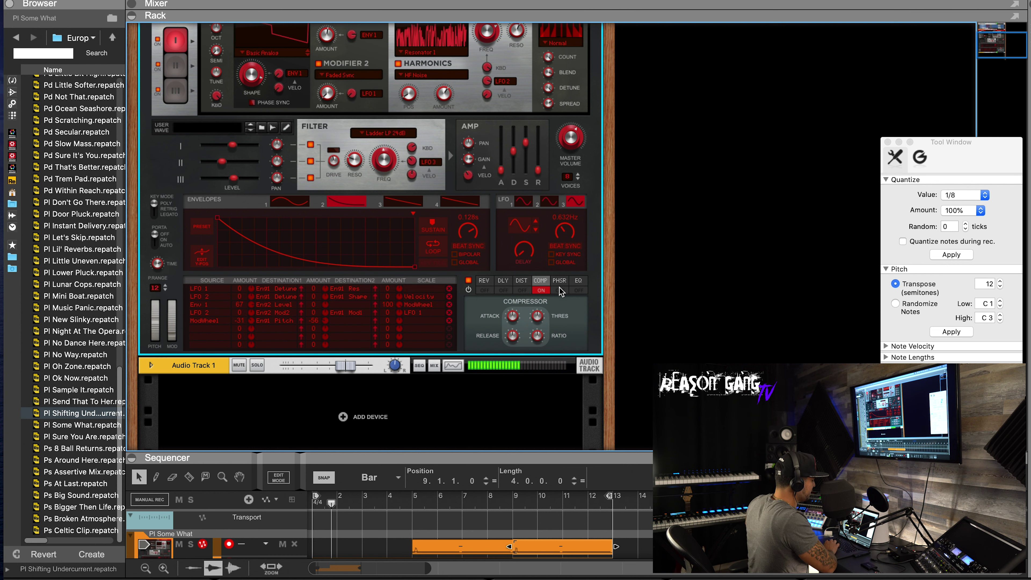
{"action": "left_click", "coordinate": [540, 291]}
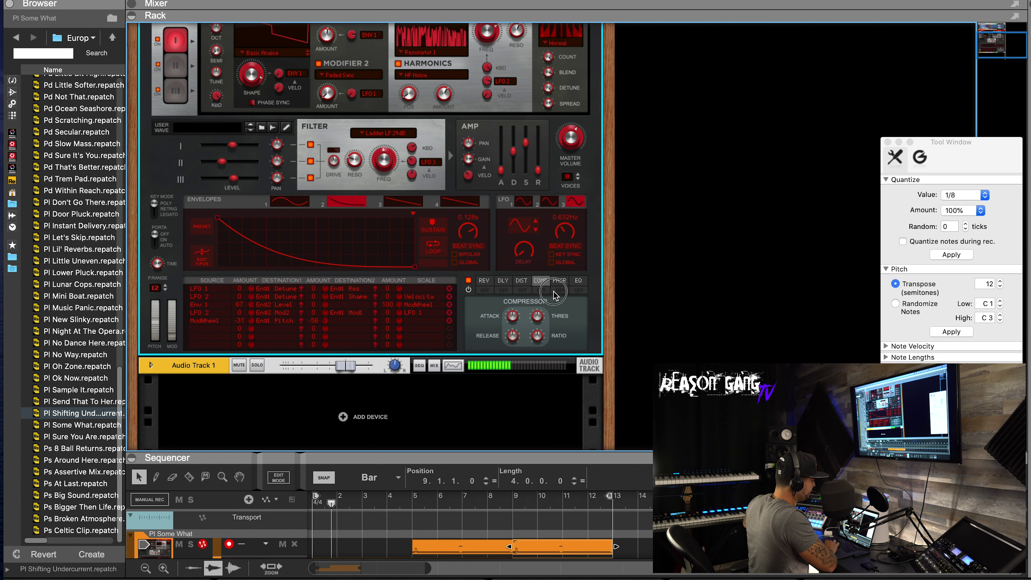
- Switch the modulation effect on, audition it as phaser and chorus, set it to flanger, and switch it off
{"action": "left_click", "coordinate": [559, 281]}
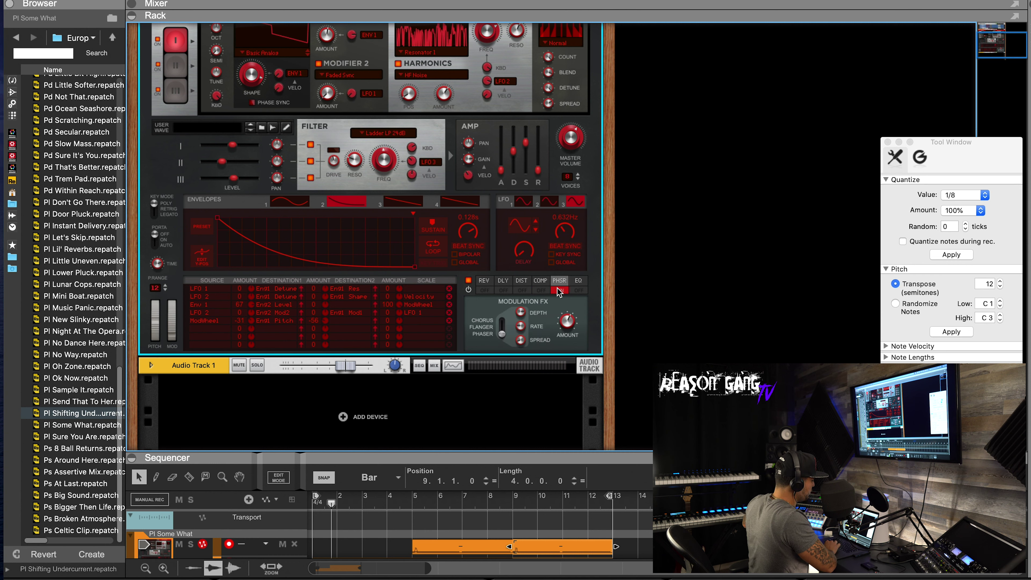
{"action": "left_click", "coordinate": [560, 290]}
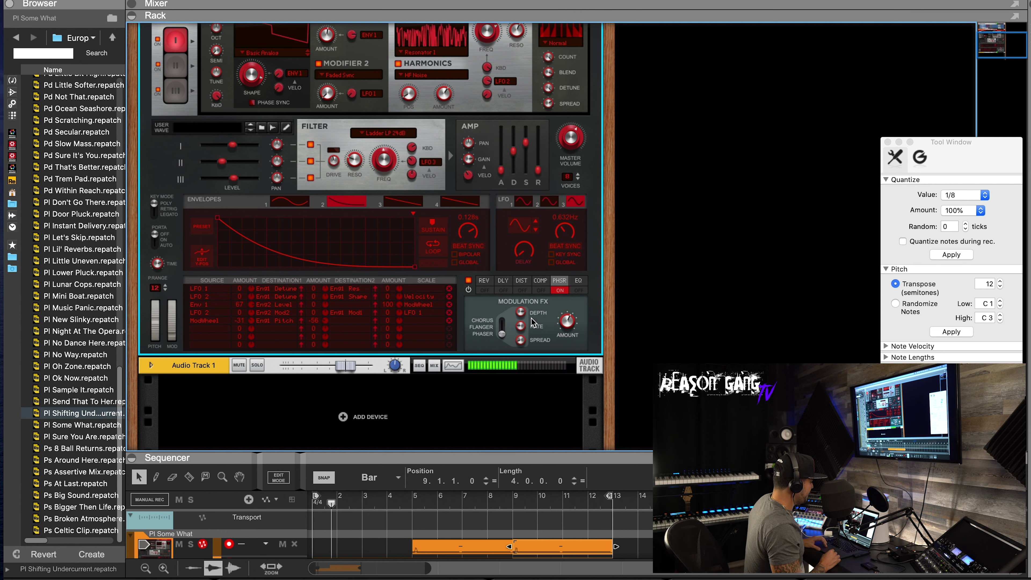
{"action": "left_click_drag", "start_coordinate": [500, 330], "coordinate": [502, 319]}
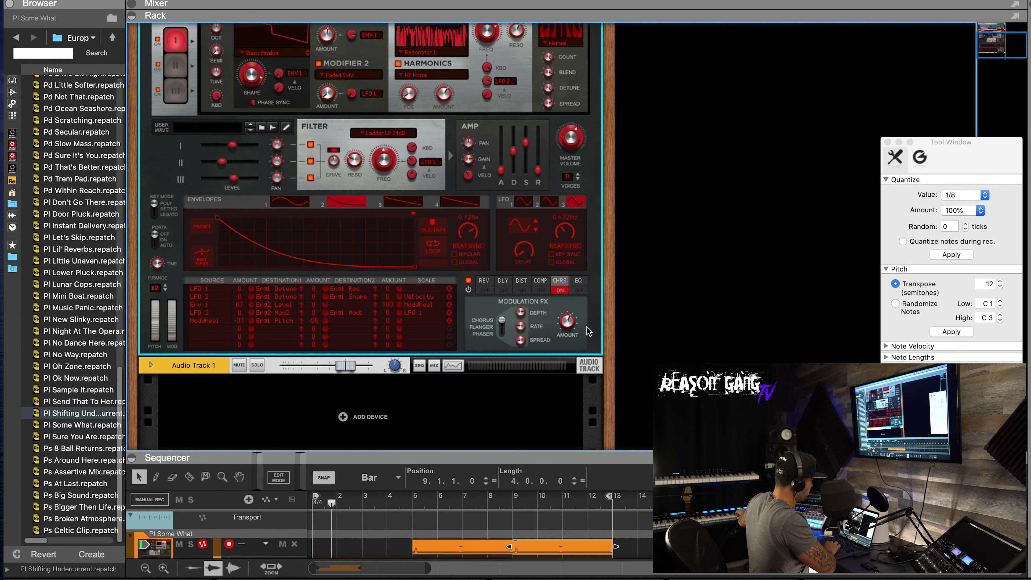
{"action": "left_click", "coordinate": [502, 330]}
{"action": "left_click", "coordinate": [560, 290]}
- Show the EQ effect's settings, audition its frequency control, and switch the EQ off
{"action": "left_click", "coordinate": [579, 280]}
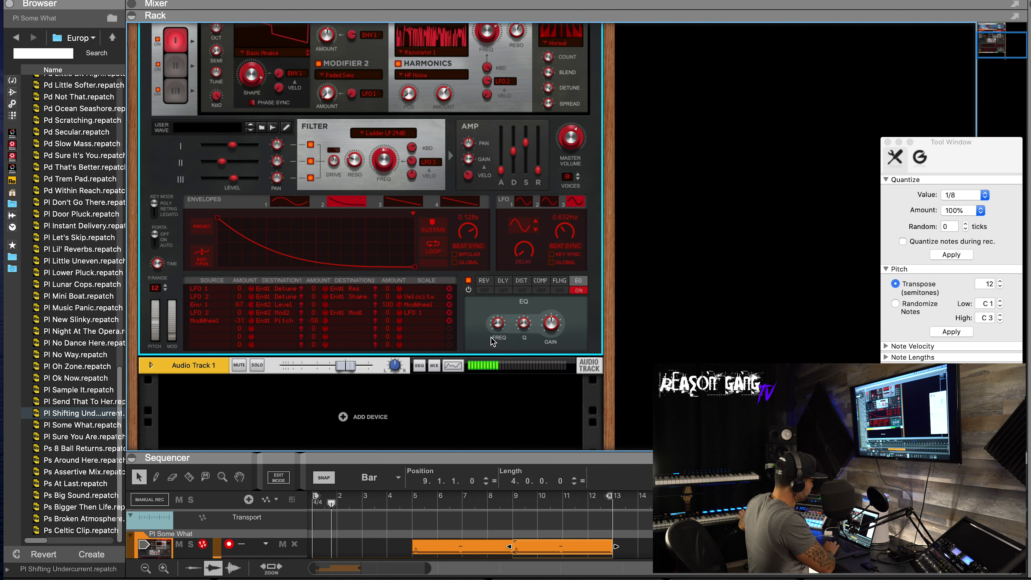
{"action": "mouse_move", "coordinate": [526, 330]}
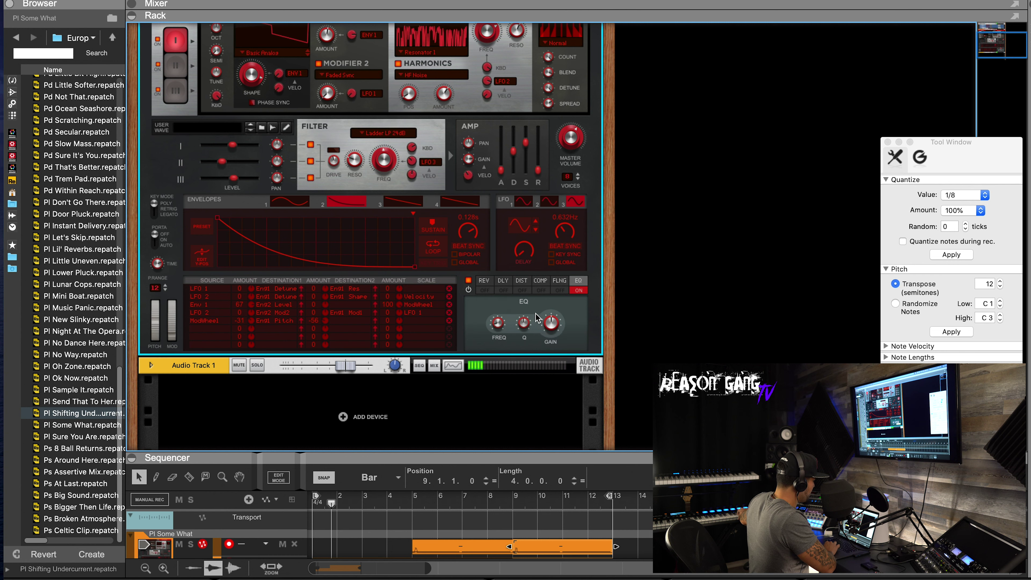
{"action": "mouse_move", "coordinate": [499, 322]}
{"action": "left_mouse_down"}
{"action": "mouse_move", "coordinate": [505, 300]}
{"action": "mouse_move", "coordinate": [544, 313]}
{"action": "mouse_move", "coordinate": [542, 287]}
{"action": "mouse_move", "coordinate": [504, 341]}
{"action": "left_mouse_up"}
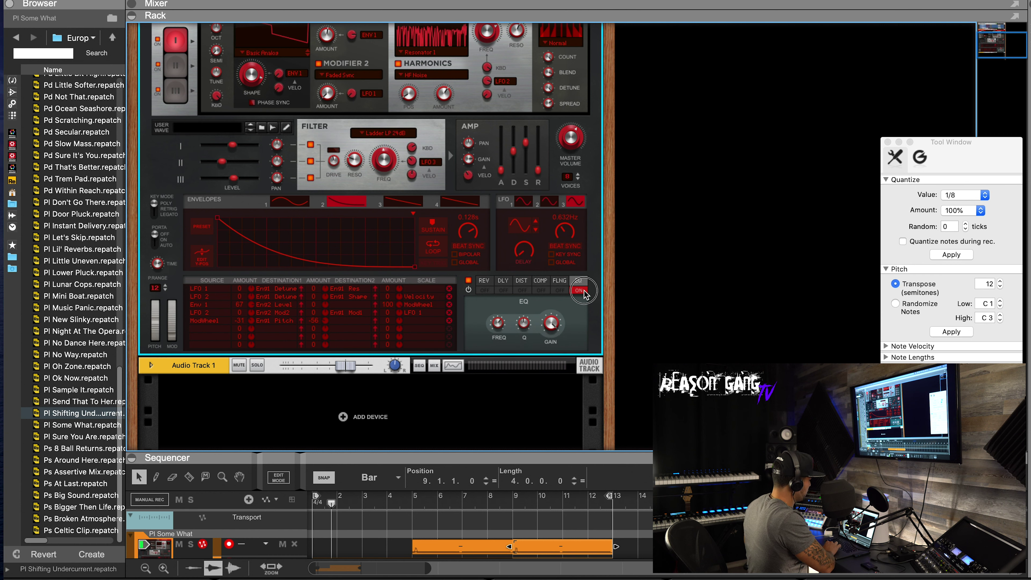
{"action": "left_click", "coordinate": [578, 290]}
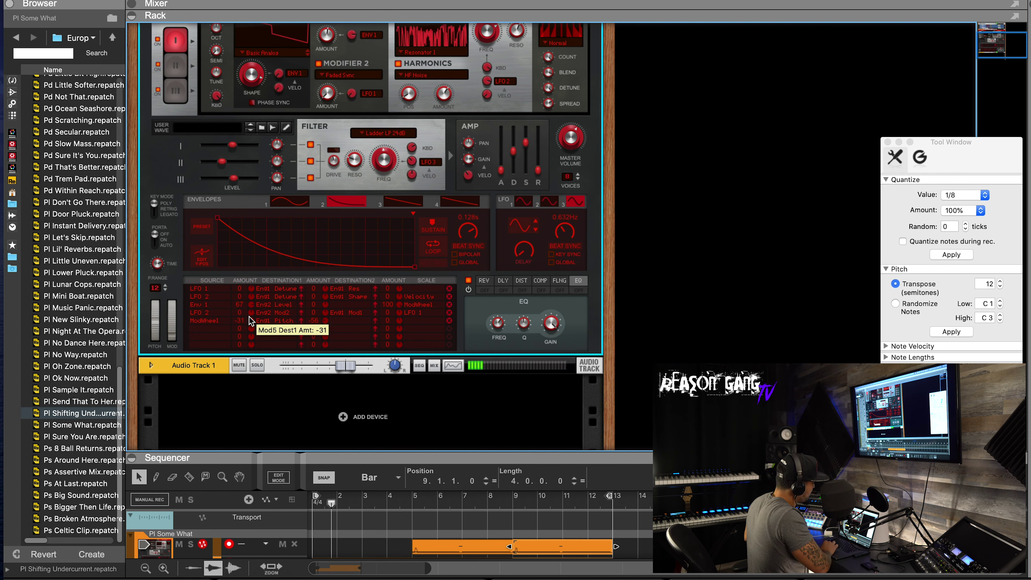
- Add a second Europa to the rack from the Pl New Slinky patch and reset the device to its Init Patch
{"action": "right_click", "coordinate": [161, 175]}
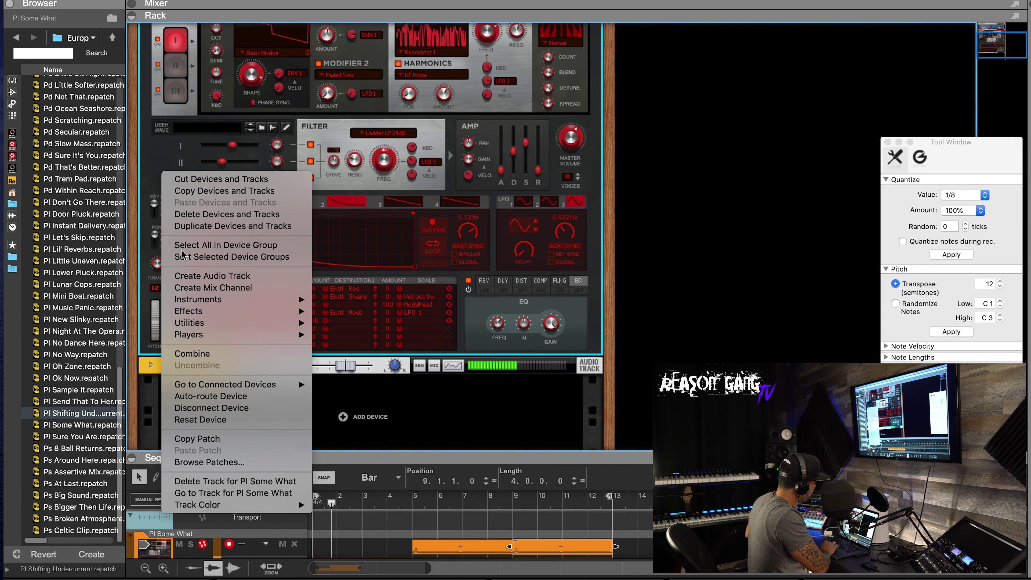
{"action": "left_click", "coordinate": [170, 111]}
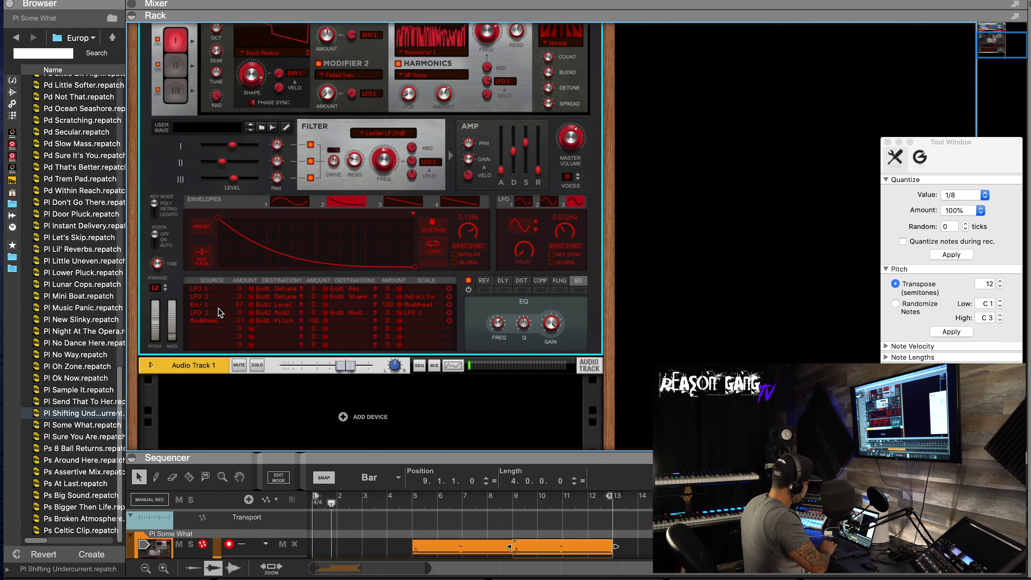
{"action": "left_click_drag", "start_coordinate": [81, 320], "coordinate": [261, 400]}
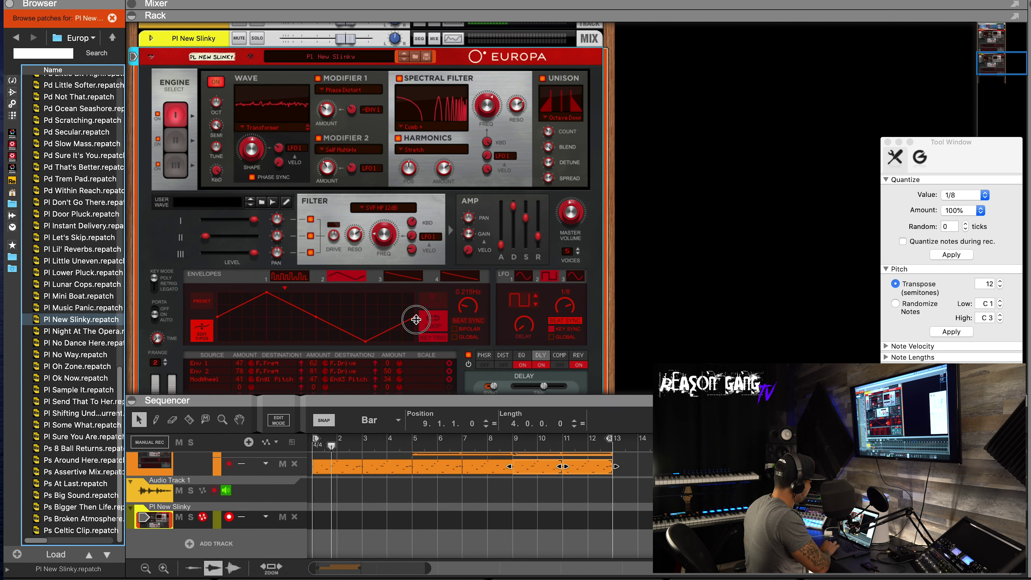
{"action": "left_click", "coordinate": [161, 463]}
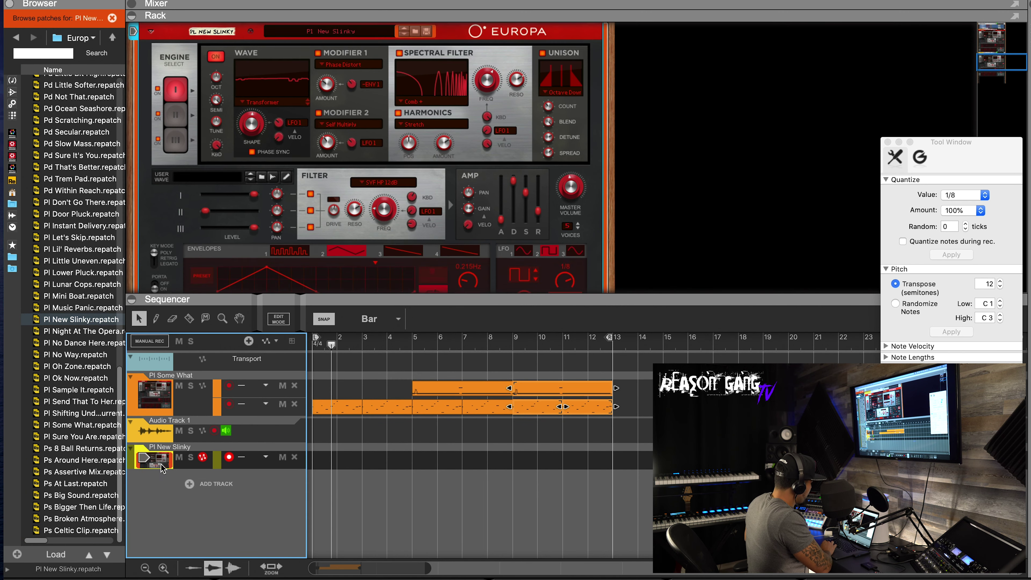
{"action": "left_click", "coordinate": [368, 103]}
{"action": "right_click", "coordinate": [368, 103]}
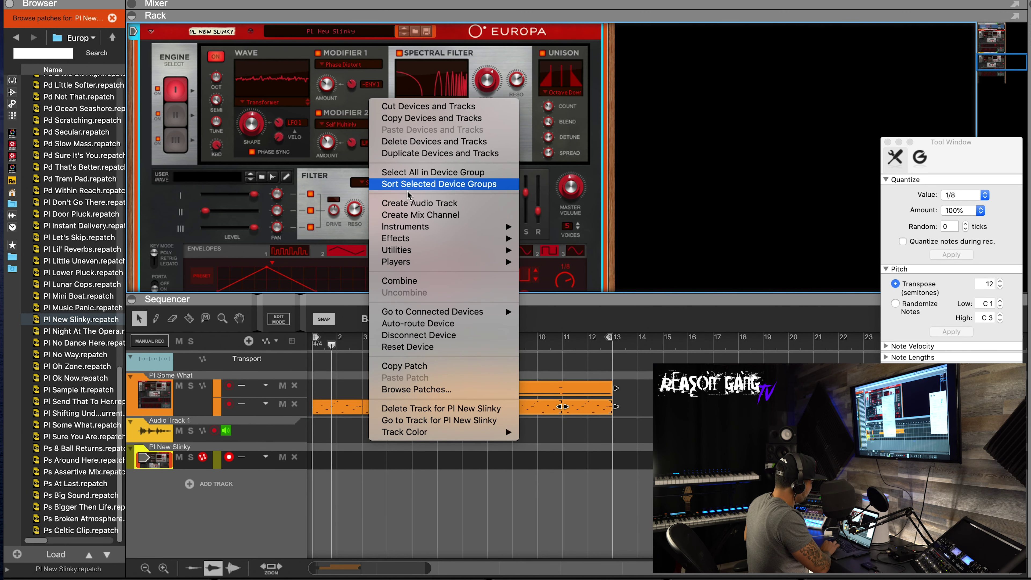
{"action": "left_click", "coordinate": [405, 348]}
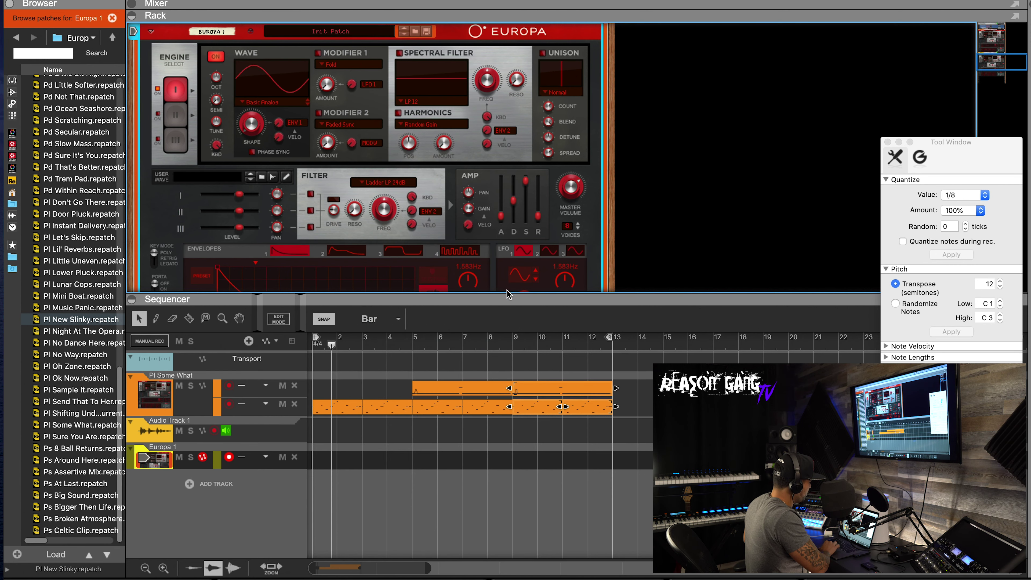
- Try to copy the Pl Some What note clips to bar 1 of the new Europa track, and undo the copy
{"action": "scroll", "coordinate": [472, 246], "scroll_direction": "down", "scroll_amount": 3}
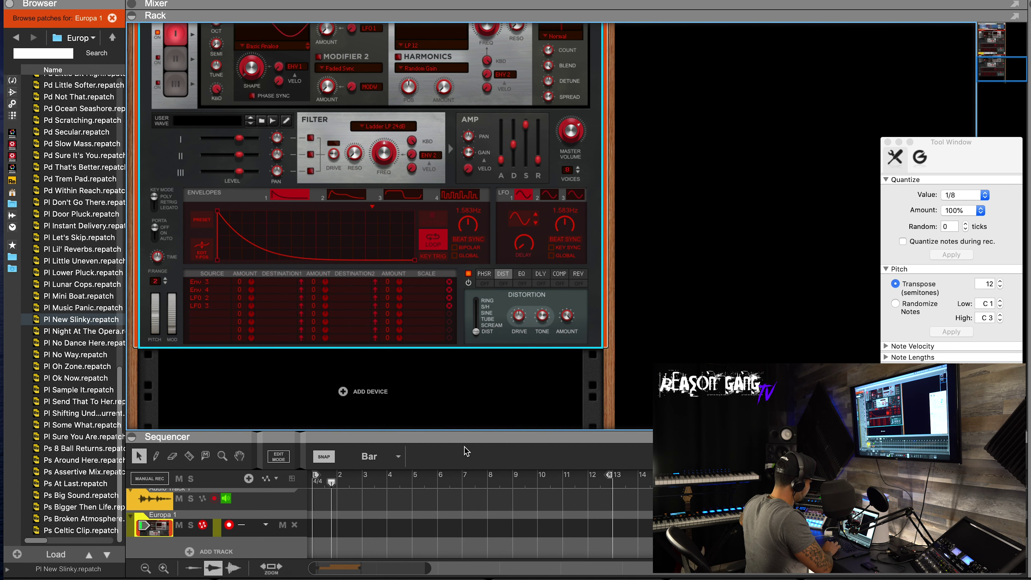
{"action": "left_click_drag", "start_coordinate": [470, 439], "coordinate": [469, 321]}
{"action": "left_click_drag", "start_coordinate": [641, 427], "coordinate": [332, 451]}
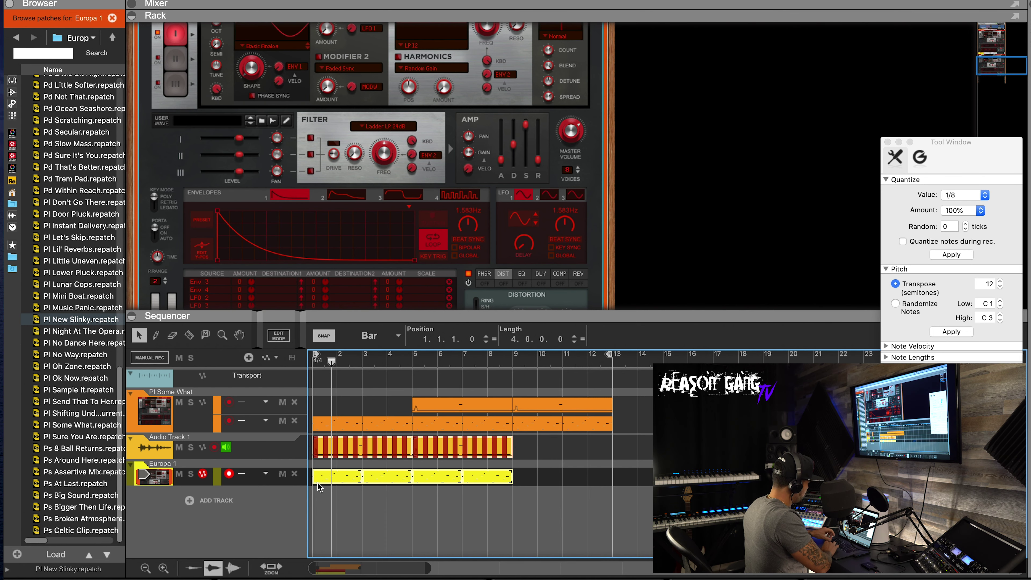
{"action": "key", "text": "ctrl+z"}
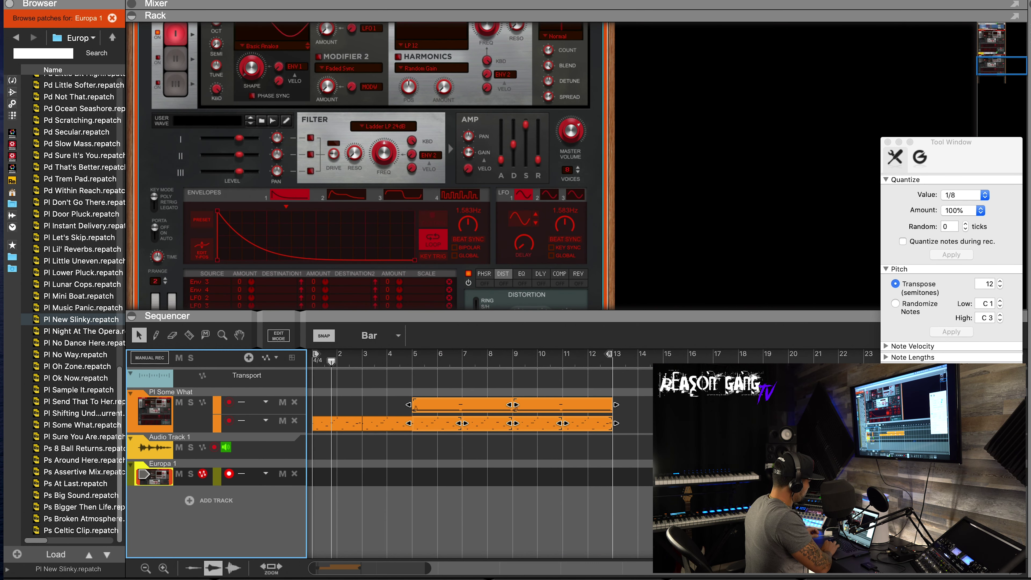
- Copy the Pl Some What clips onto two note lanes of the Europa 1 track at bar 1, and end the loop at bar 9
{"action": "left_click", "coordinate": [431, 411]}
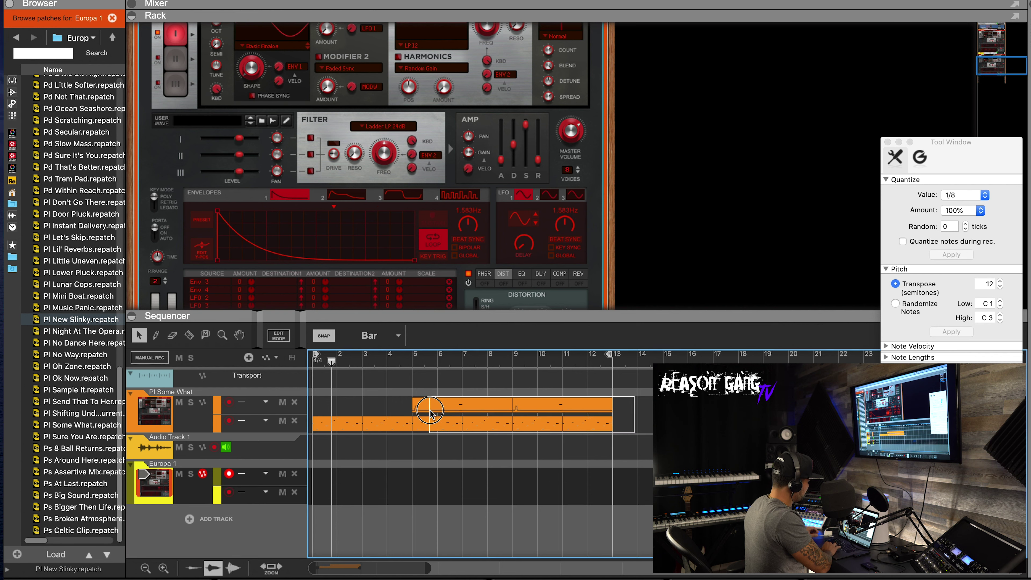
{"action": "left_click_drag", "start_coordinate": [431, 411], "coordinate": [352, 482]}
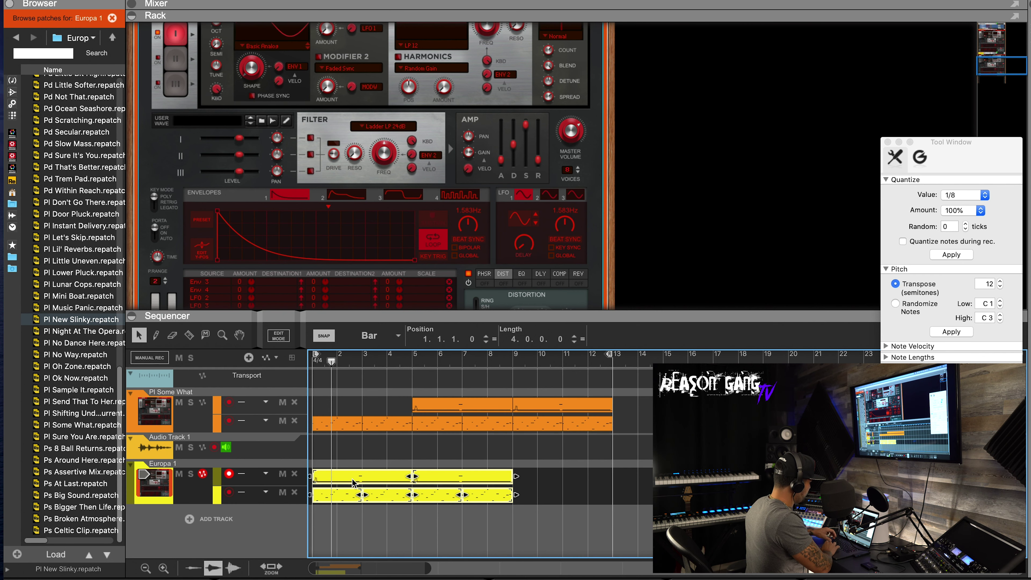
{"action": "mouse_move", "coordinate": [609, 354]}
{"action": "left_mouse_down"}
{"action": "mouse_move", "coordinate": [491, 353]}
{"action": "mouse_move", "coordinate": [509, 354]}
{"action": "left_mouse_up"}
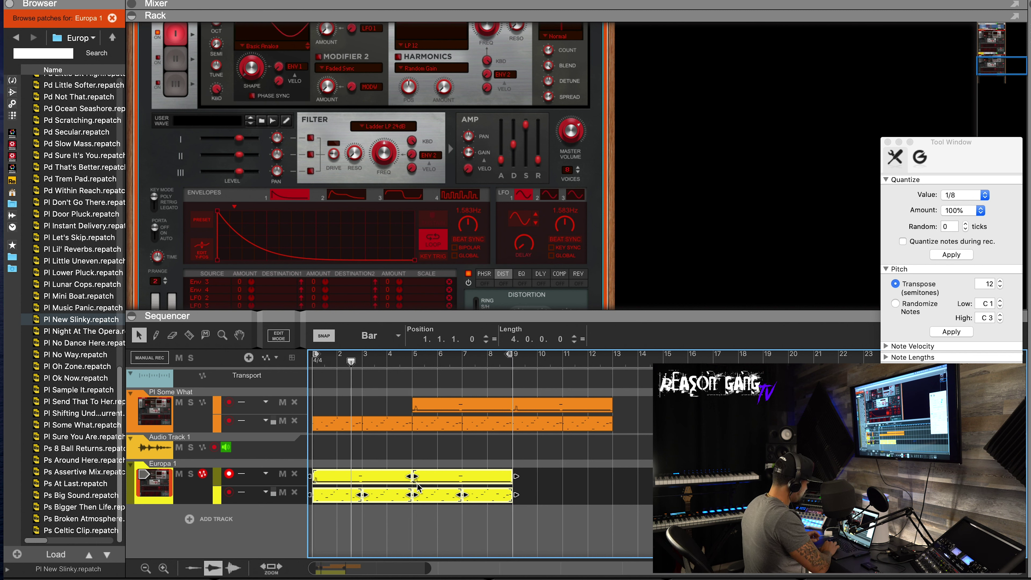
- Clear Europa 1's modulation matrix by setting the Env 3, Env 4, LFO 2 and LFO 3 sources to Off
{"action": "left_click_drag", "start_coordinate": [465, 311], "coordinate": [447, 454]}
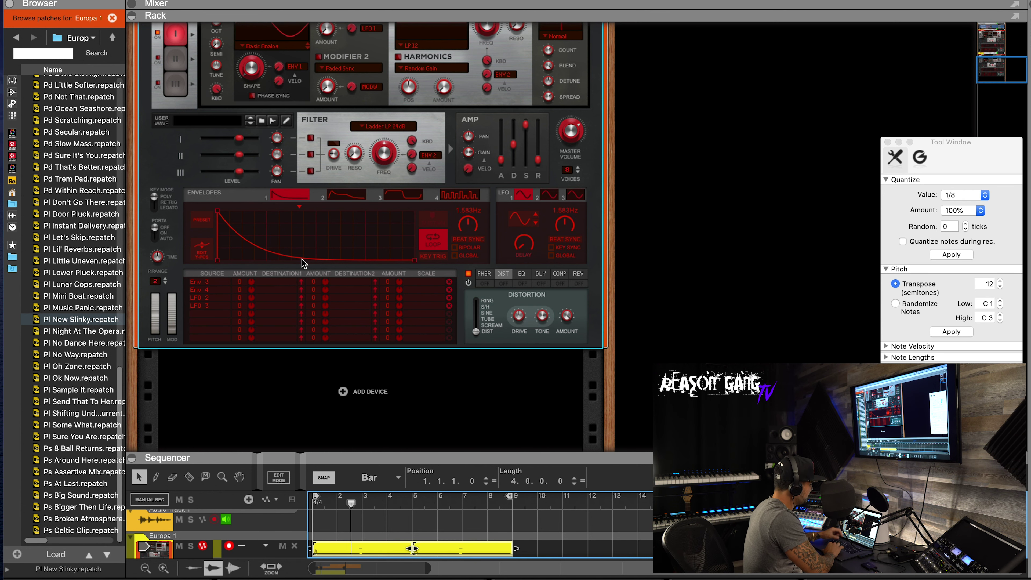
{"action": "scroll", "coordinate": [300, 282], "scroll_direction": "up", "scroll_amount": 2}
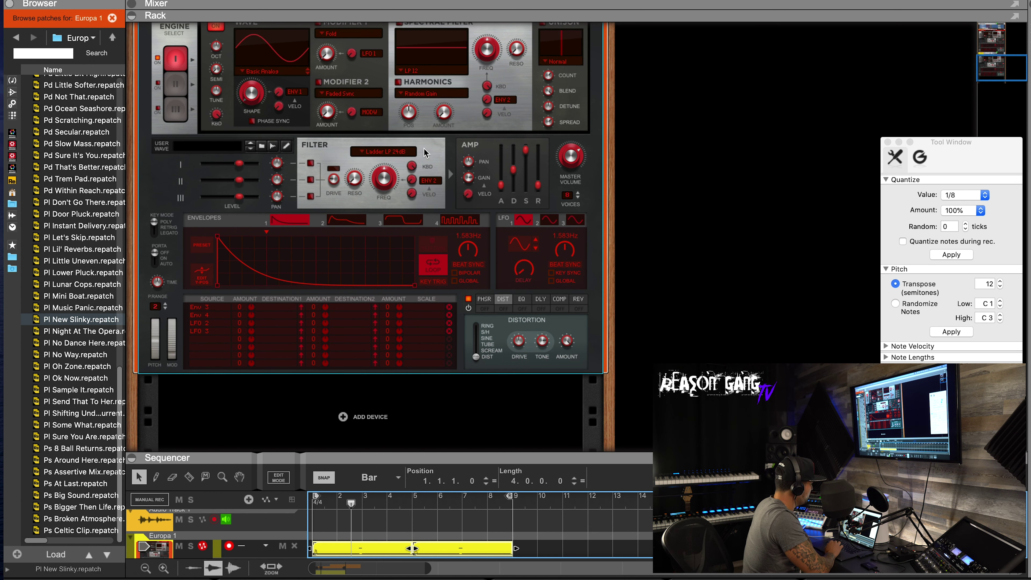
{"action": "scroll", "coordinate": [425, 152], "scroll_direction": "up", "scroll_amount": 2}
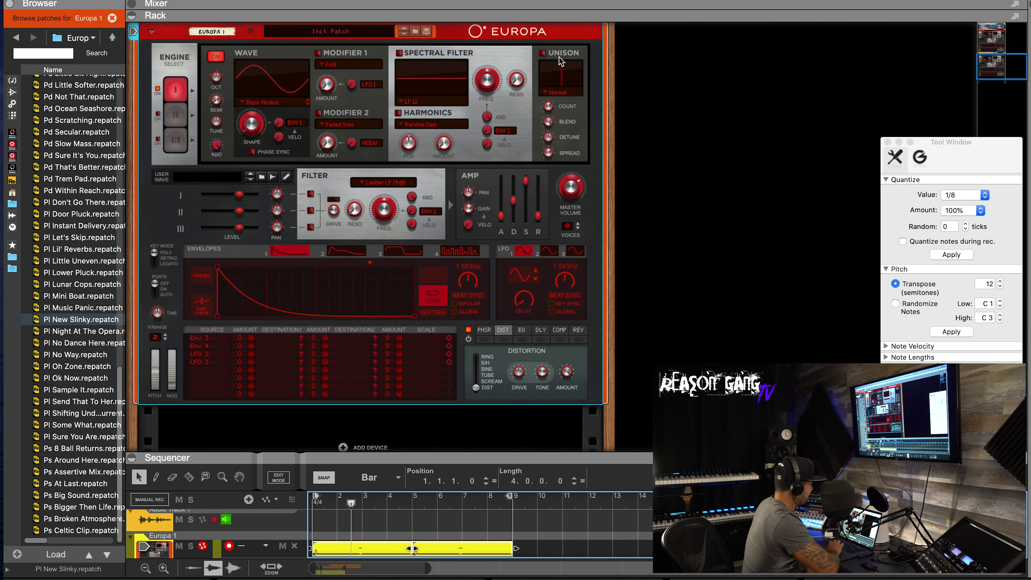
{"action": "left_click", "coordinate": [209, 338]}
{"action": "left_click", "coordinate": [228, 305]}
{"action": "left_click", "coordinate": [214, 345]}
{"action": "left_click", "coordinate": [223, 305]}
{"action": "left_click", "coordinate": [210, 353]}
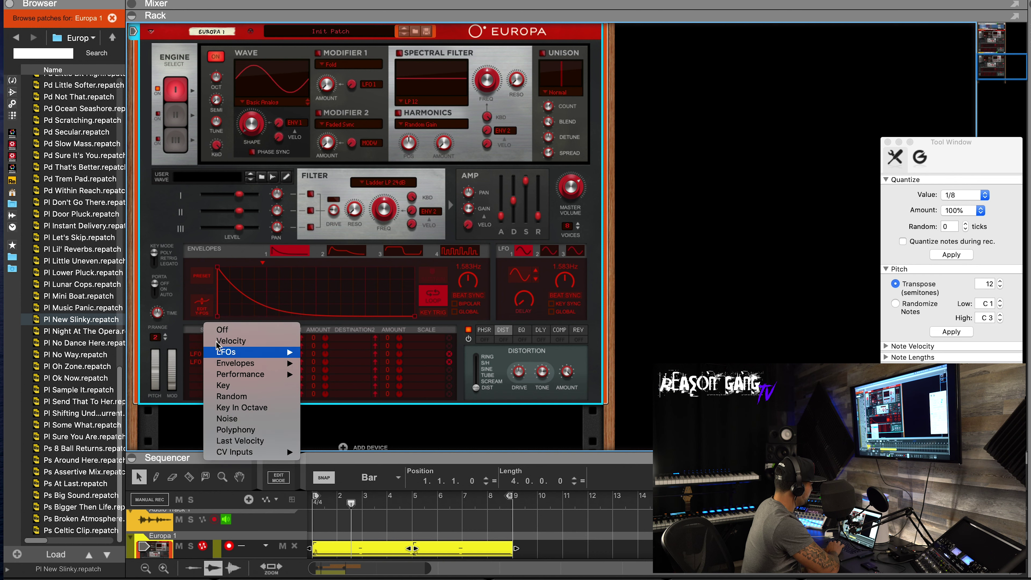
{"action": "left_click", "coordinate": [222, 330]}
{"action": "left_click", "coordinate": [212, 361]}
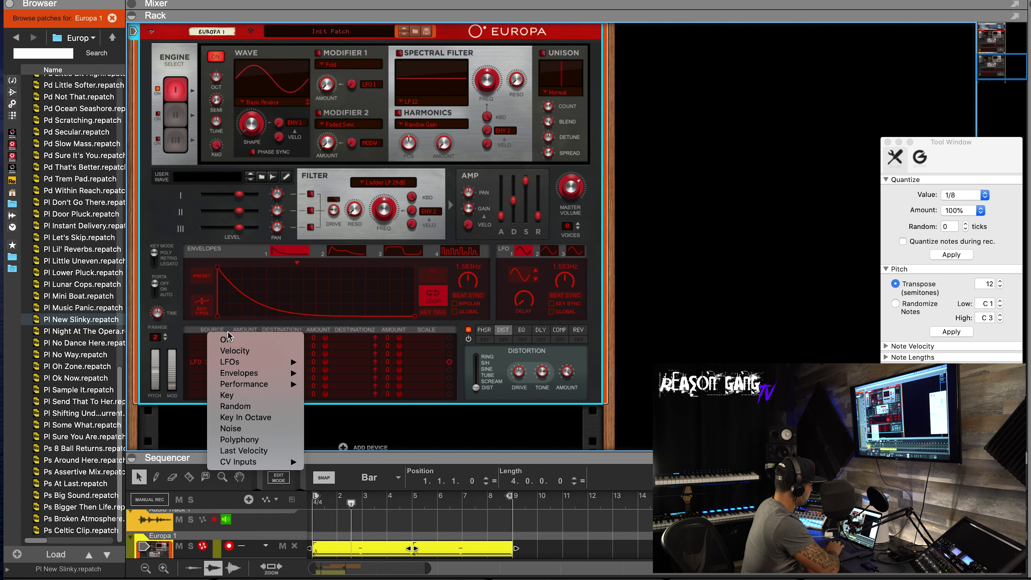
{"action": "left_click", "coordinate": [227, 340]}
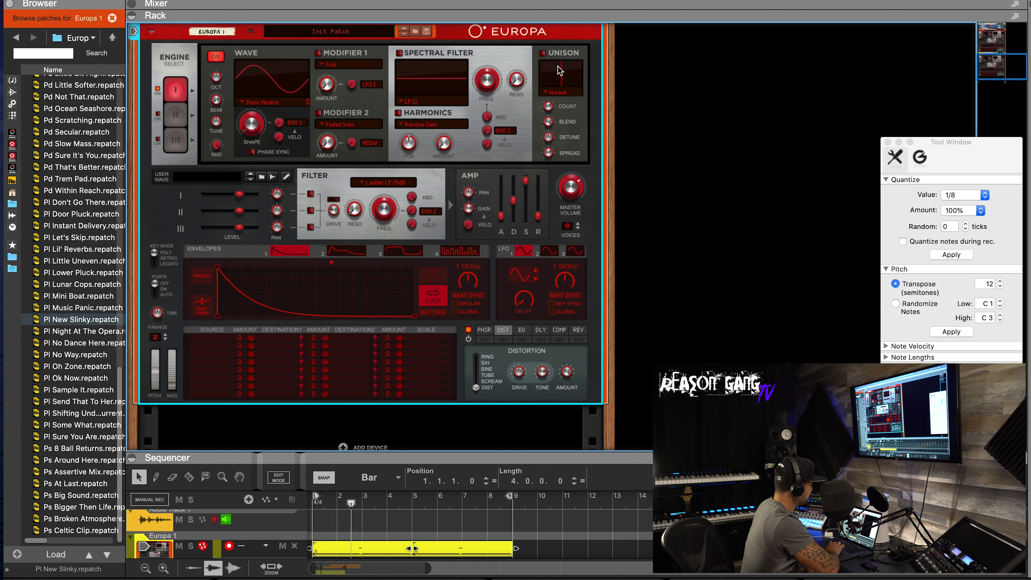
- Set the first modulation source to LFO 1 and switch the unison section on
{"action": "left_click", "coordinate": [214, 340]}
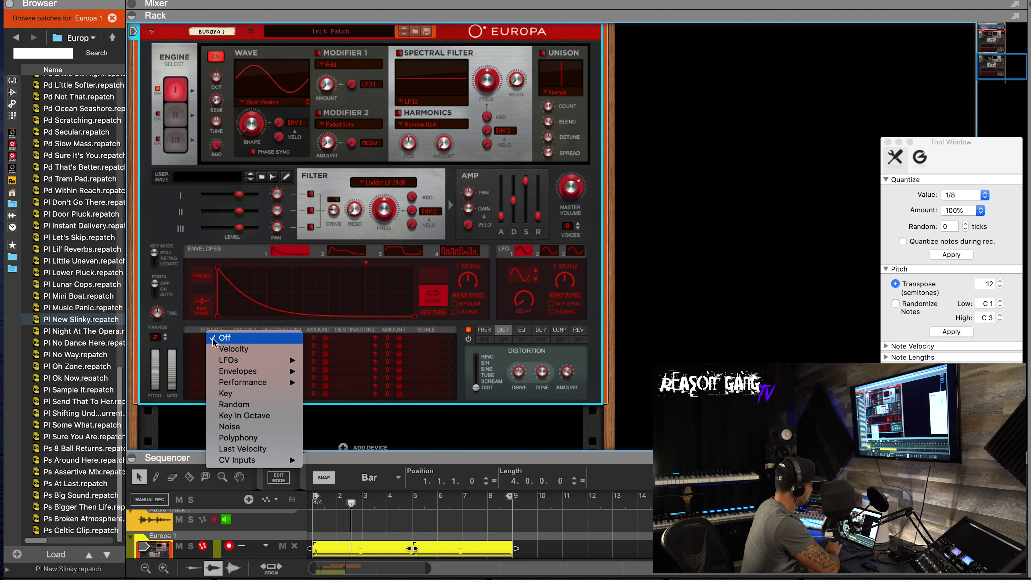
{"action": "mouse_move", "coordinate": [290, 359]}
{"action": "left_click", "coordinate": [326, 362]}
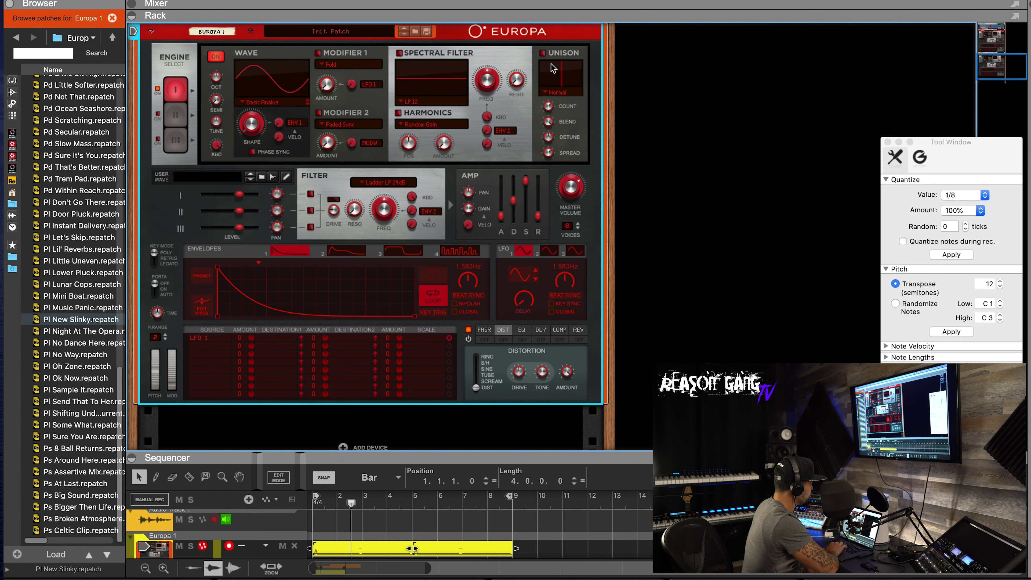
{"action": "left_click", "coordinate": [544, 53]}
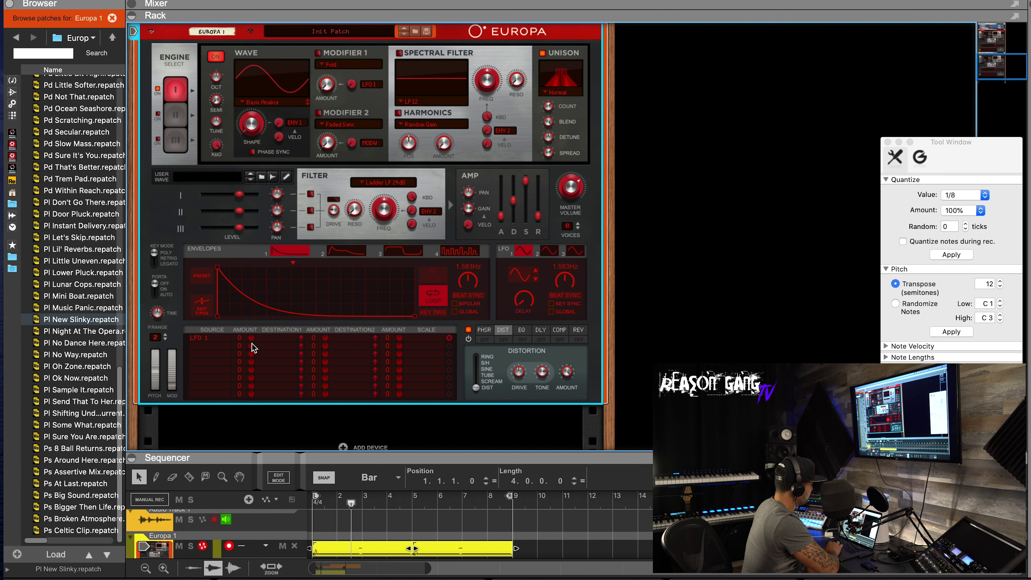
- Set the LFO 1 modulation amount to 100 and route it to Engine 1's Unison Blend
{"action": "left_click_drag", "start_coordinate": [245, 343], "coordinate": [241, 259]}
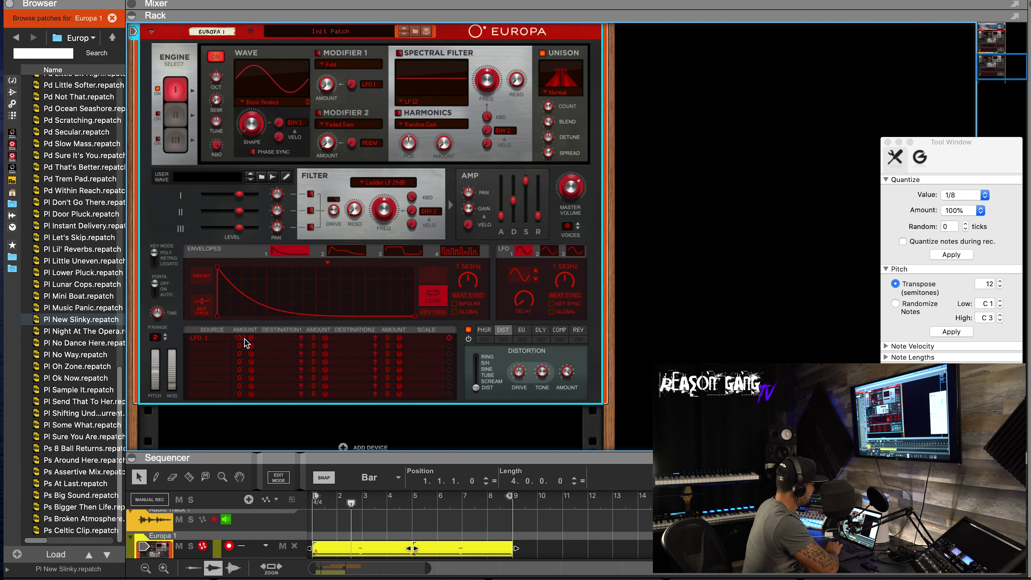
{"action": "left_click", "coordinate": [276, 341]}
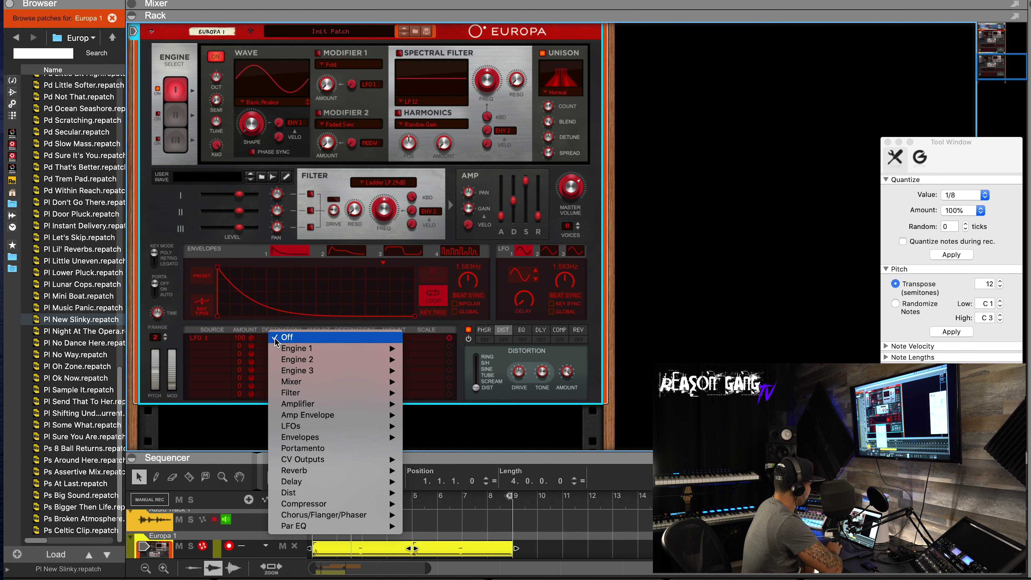
{"action": "mouse_move", "coordinate": [285, 353]}
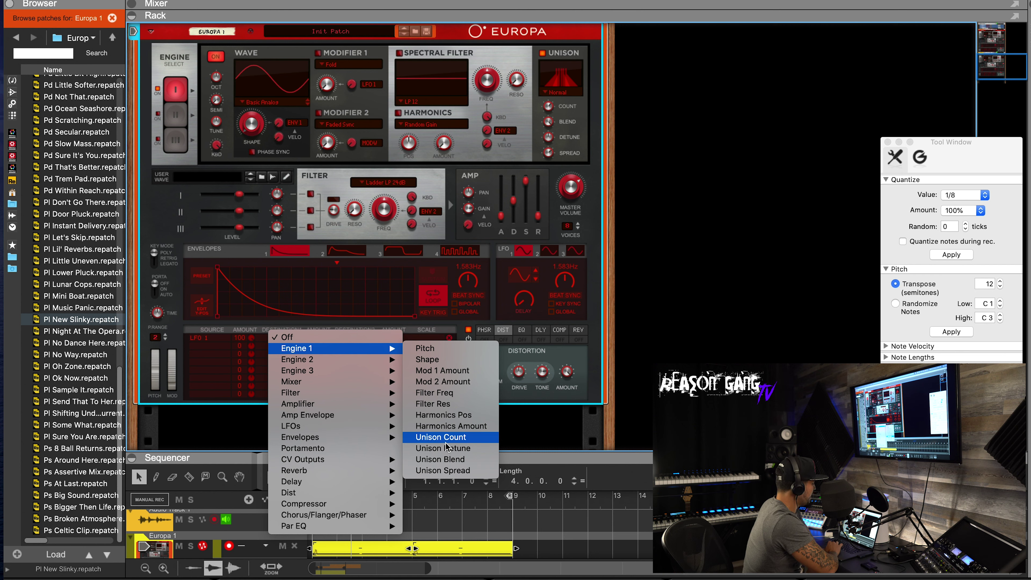
{"action": "left_click", "coordinate": [453, 463]}
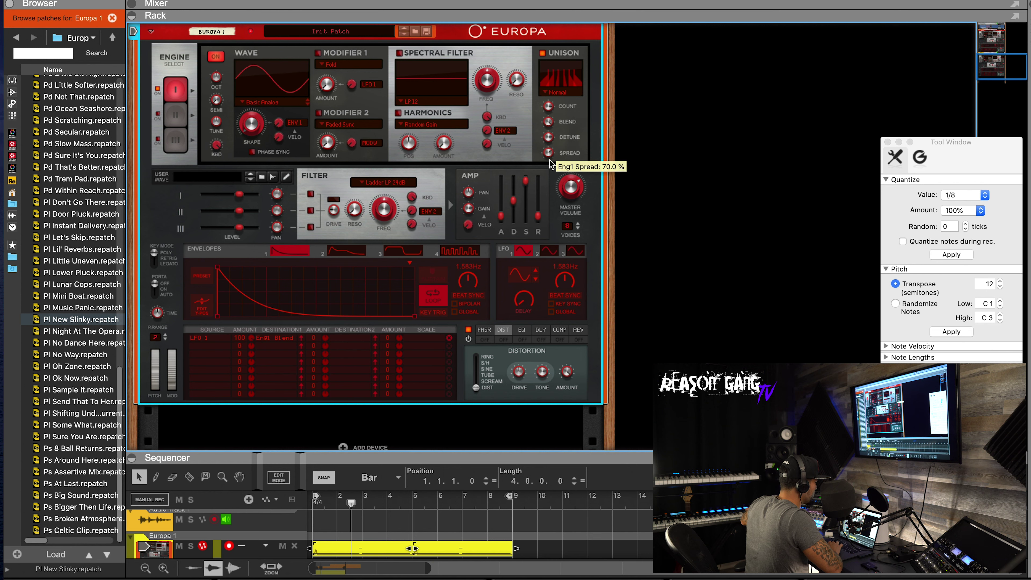
- Raise Engine 1's wave shape and slow the LFO 1 rate to about 0.43 Hz
{"action": "left_click_drag", "start_coordinate": [256, 120], "coordinate": [261, 86]}
{"action": "left_click_drag", "start_coordinate": [255, 132], "coordinate": [256, 142]}
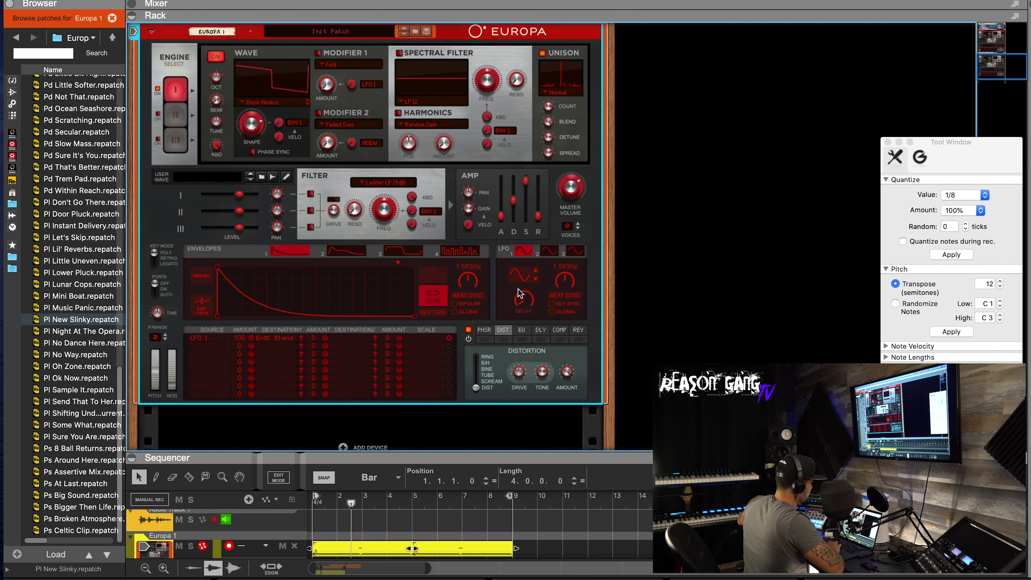
{"action": "left_click_drag", "start_coordinate": [564, 286], "coordinate": [570, 317]}
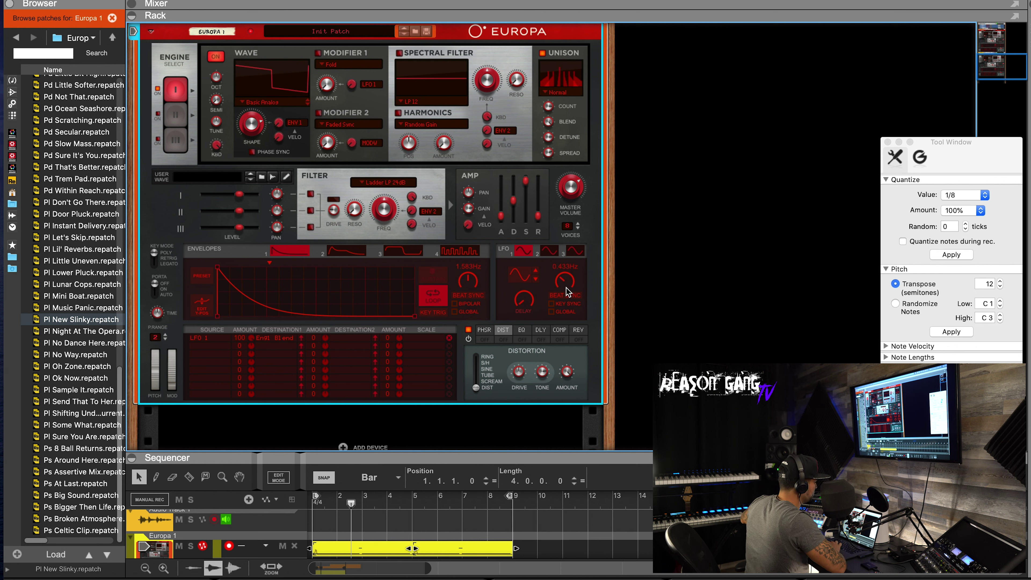
- Raise Engine 1's unison count, set its detune and spread to 100%, and lower the master volume slightly
{"action": "left_click_drag", "start_coordinate": [549, 108], "coordinate": [547, 92]}
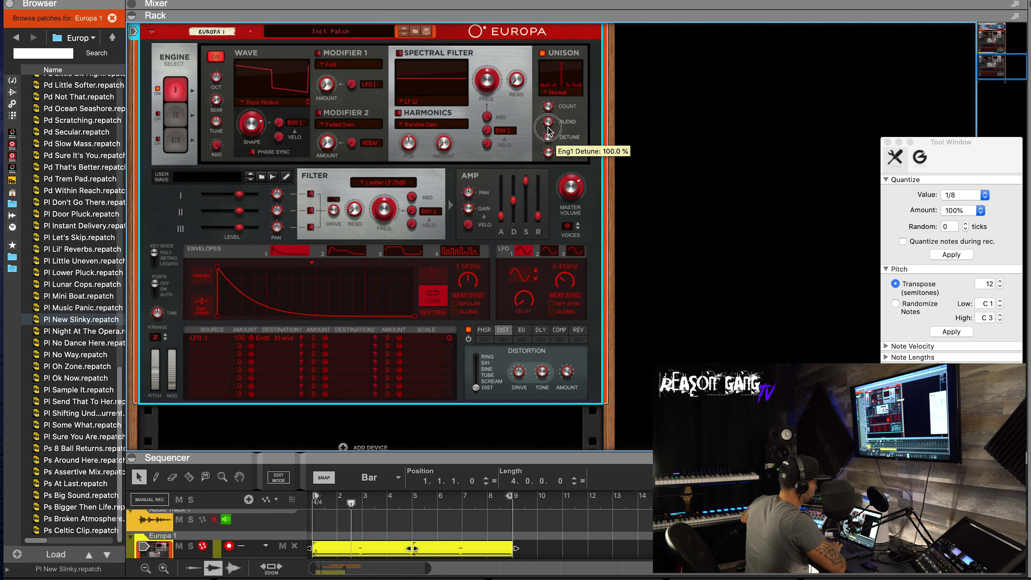
{"action": "left_click", "coordinate": [549, 146]}
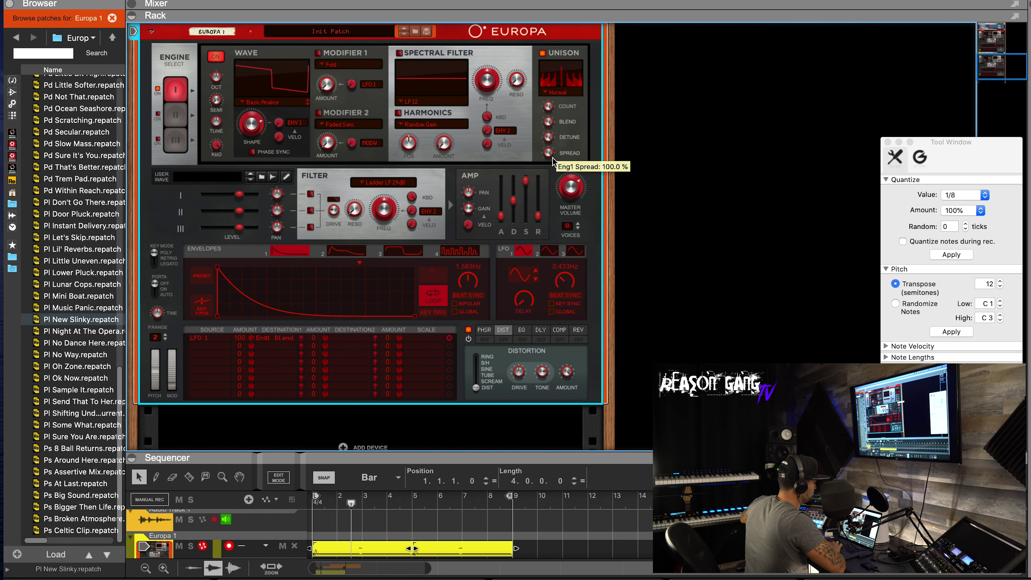
{"action": "left_click_drag", "start_coordinate": [573, 197], "coordinate": [573, 203]}
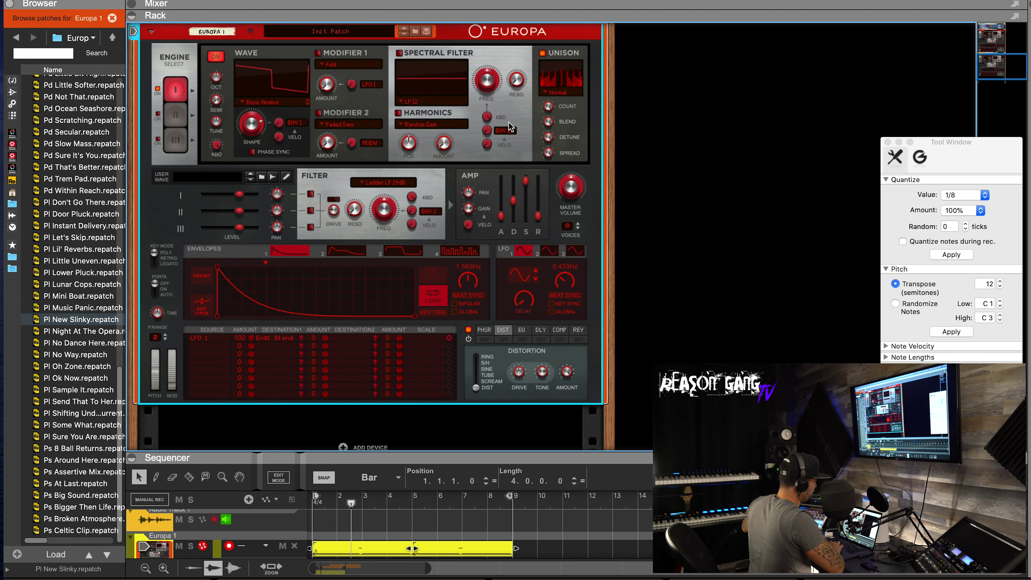
- Add LFO 2 as the second modulation source with an amount of 100, routed to Engine 1's Pitch
{"action": "left_click", "coordinate": [211, 350]}
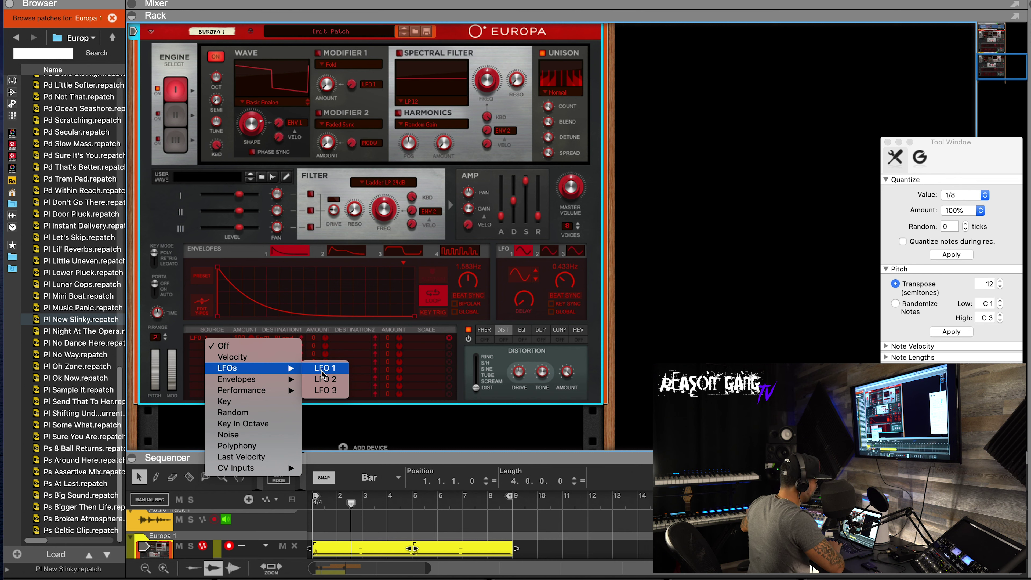
{"action": "left_click", "coordinate": [323, 380]}
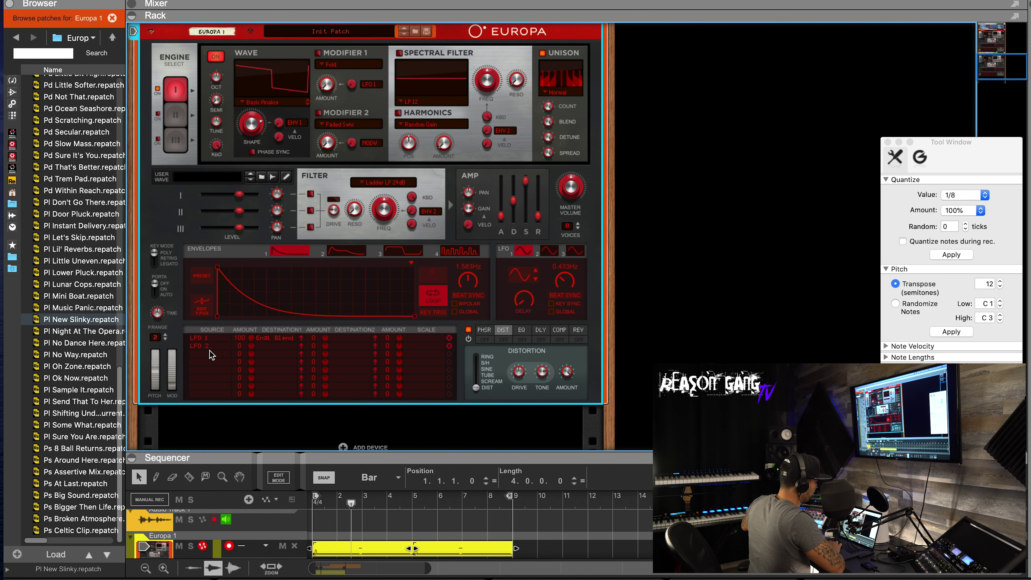
{"action": "left_click_drag", "start_coordinate": [247, 344], "coordinate": [259, 207]}
{"action": "left_click", "coordinate": [266, 350]}
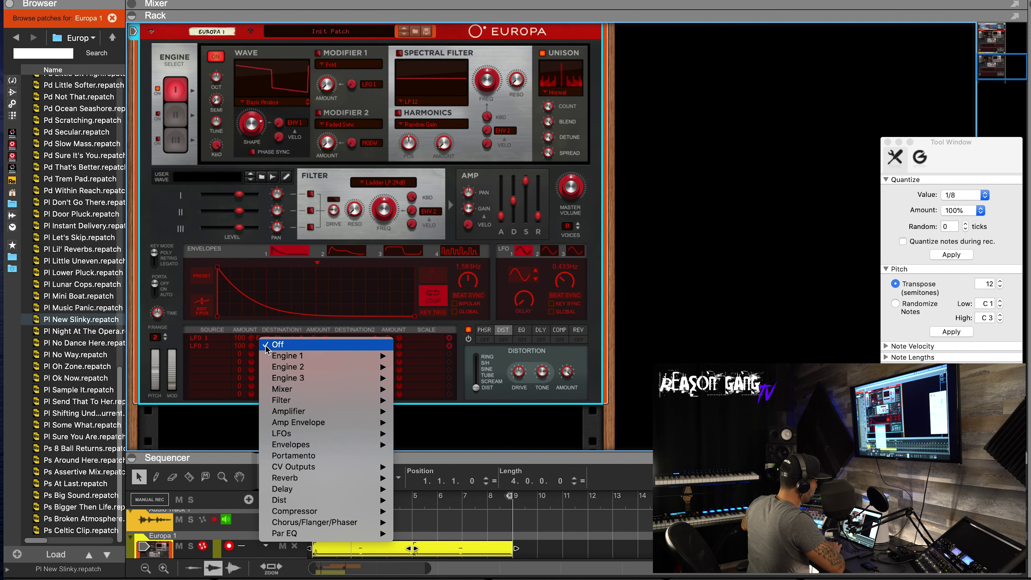
{"action": "mouse_move", "coordinate": [325, 356]}
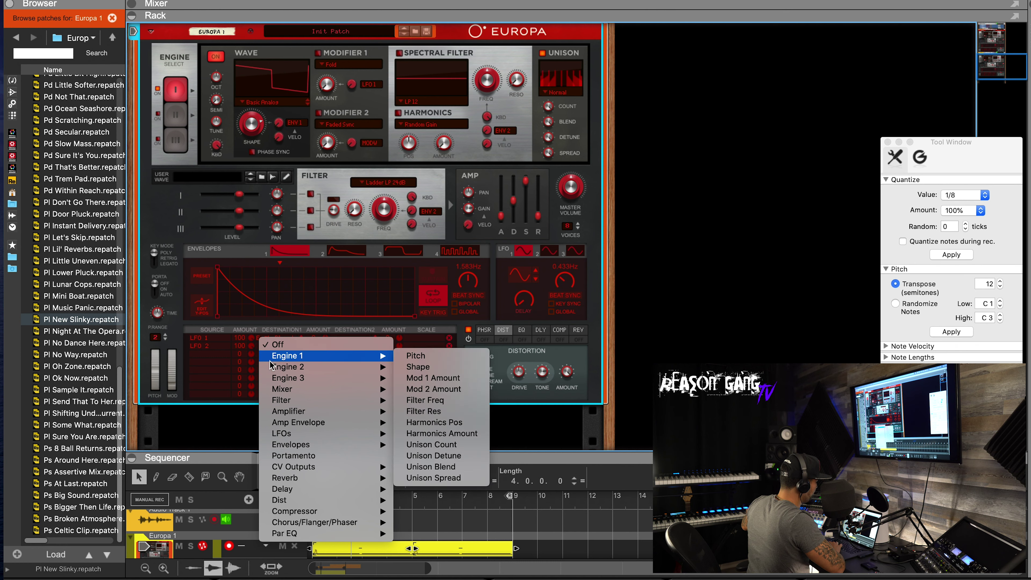
{"action": "left_click", "coordinate": [455, 359]}
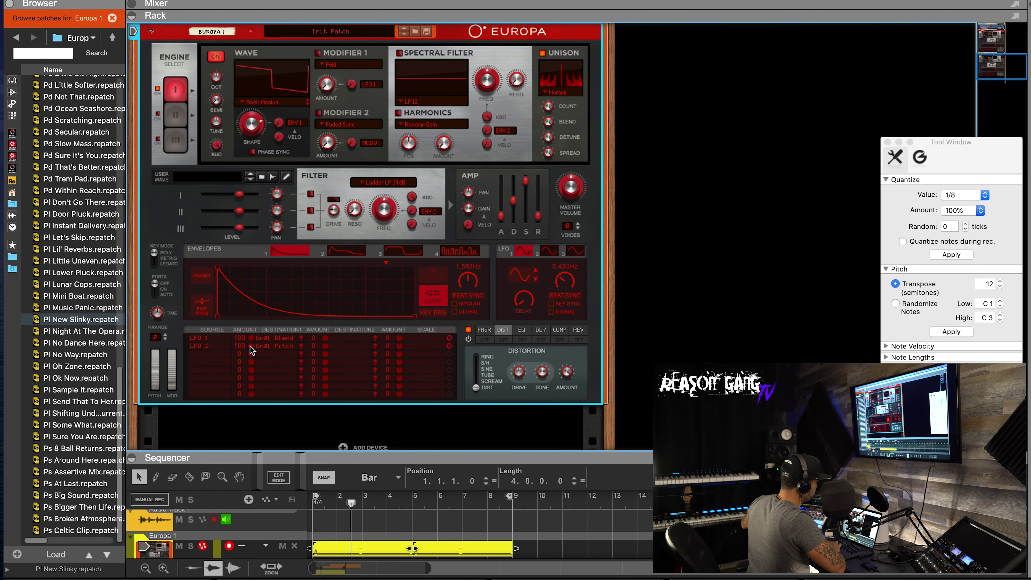
- Lower the LFO 2 pitch modulation amount and raise the LFO 2 rate to about 5 Hz
{"action": "left_click_drag", "start_coordinate": [250, 345], "coordinate": [259, 364]}
{"action": "left_click", "coordinate": [552, 252]}
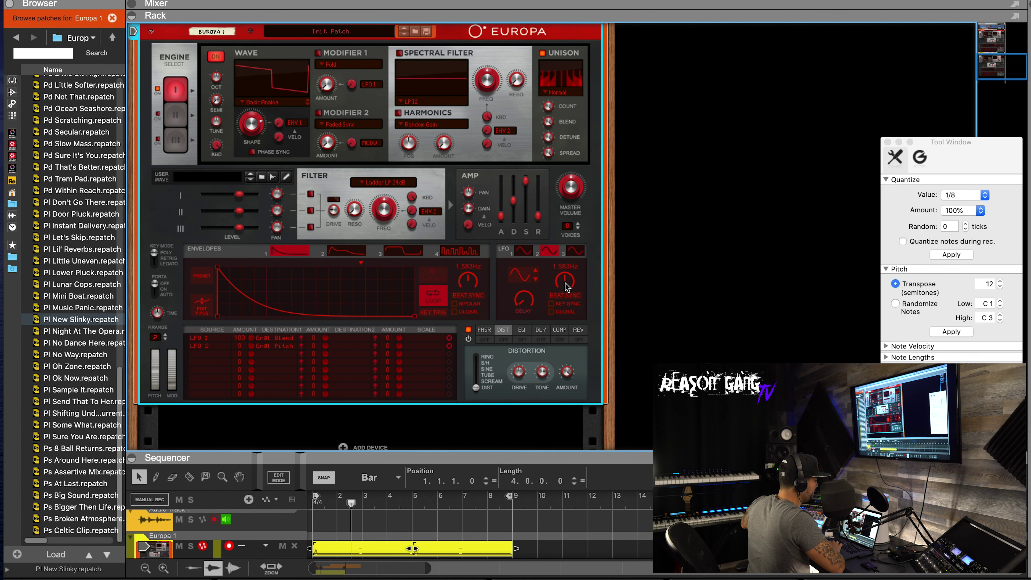
{"action": "left_click_drag", "start_coordinate": [567, 287], "coordinate": [567, 260]}
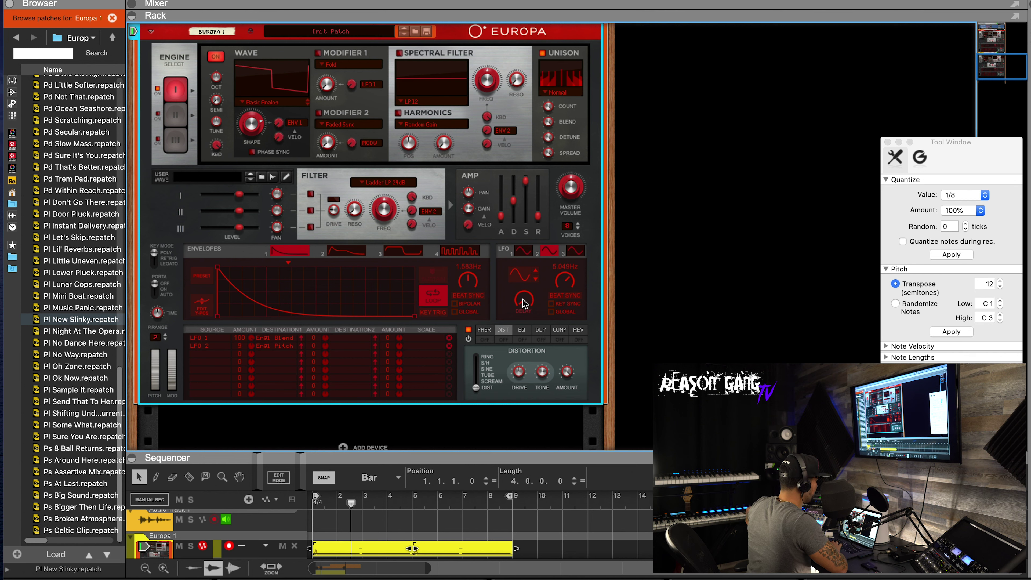
{"action": "left_click", "coordinate": [512, 231]}
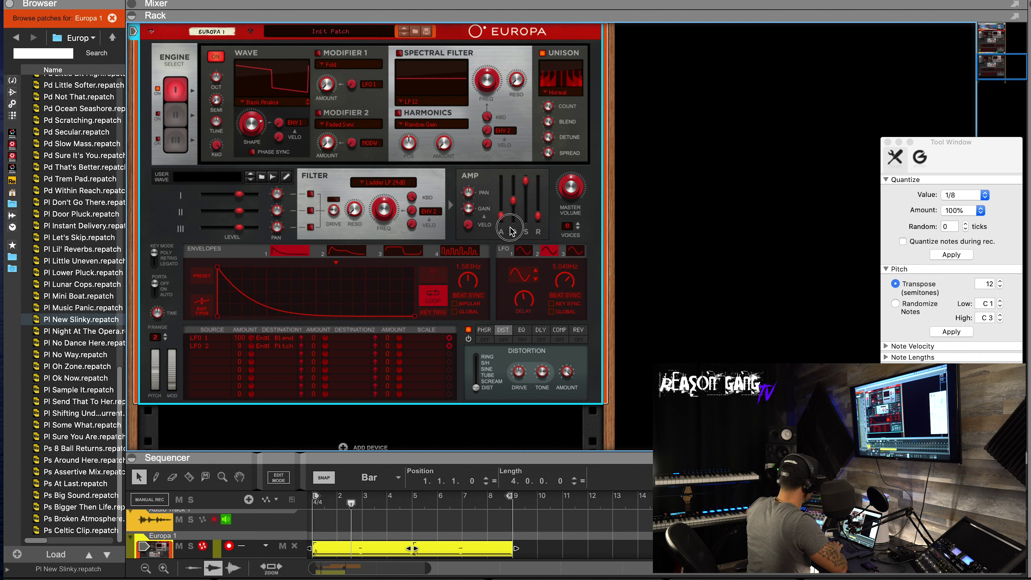